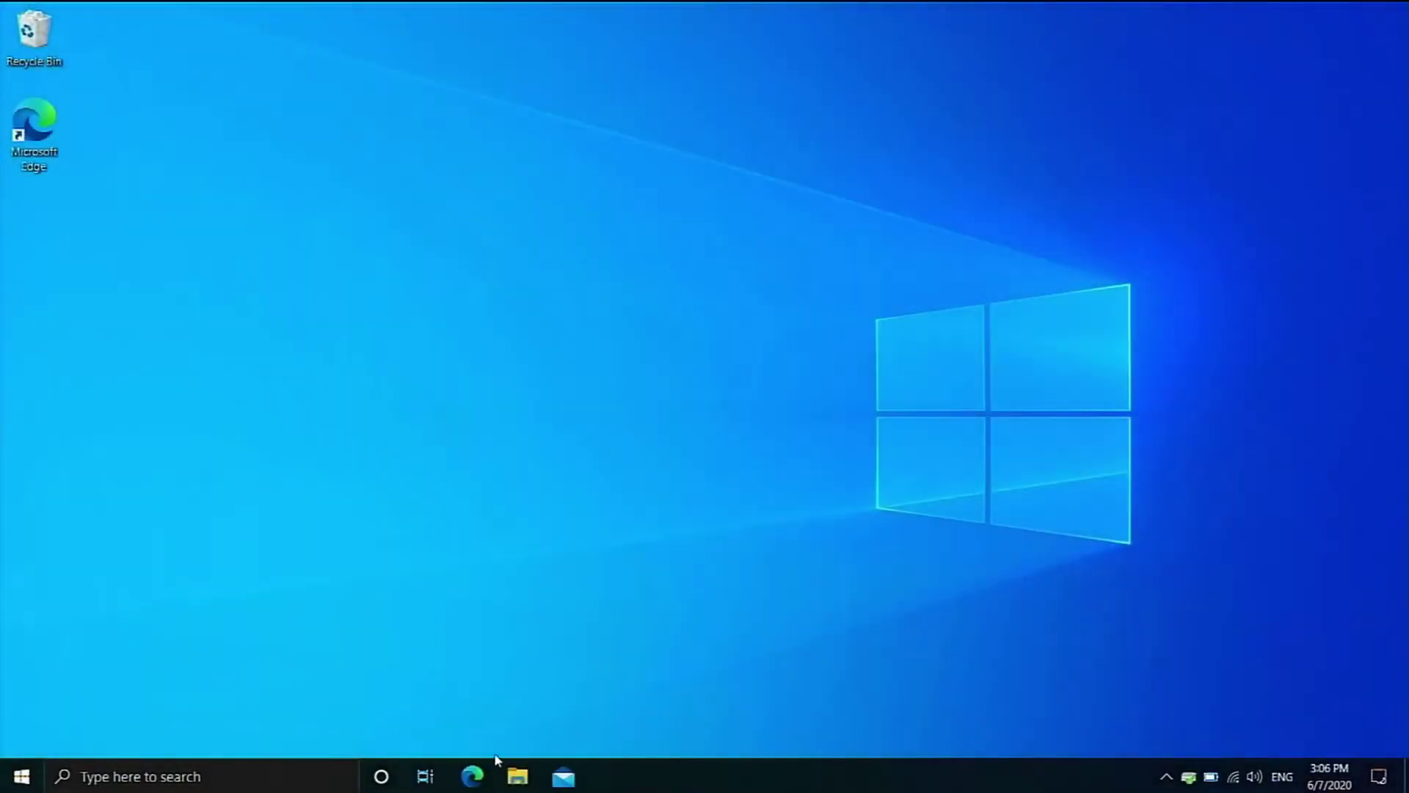
Search 'obs studio' in Edge, download the OBS Studio 25.0.8 Windows installer and open it.
click(479, 769)
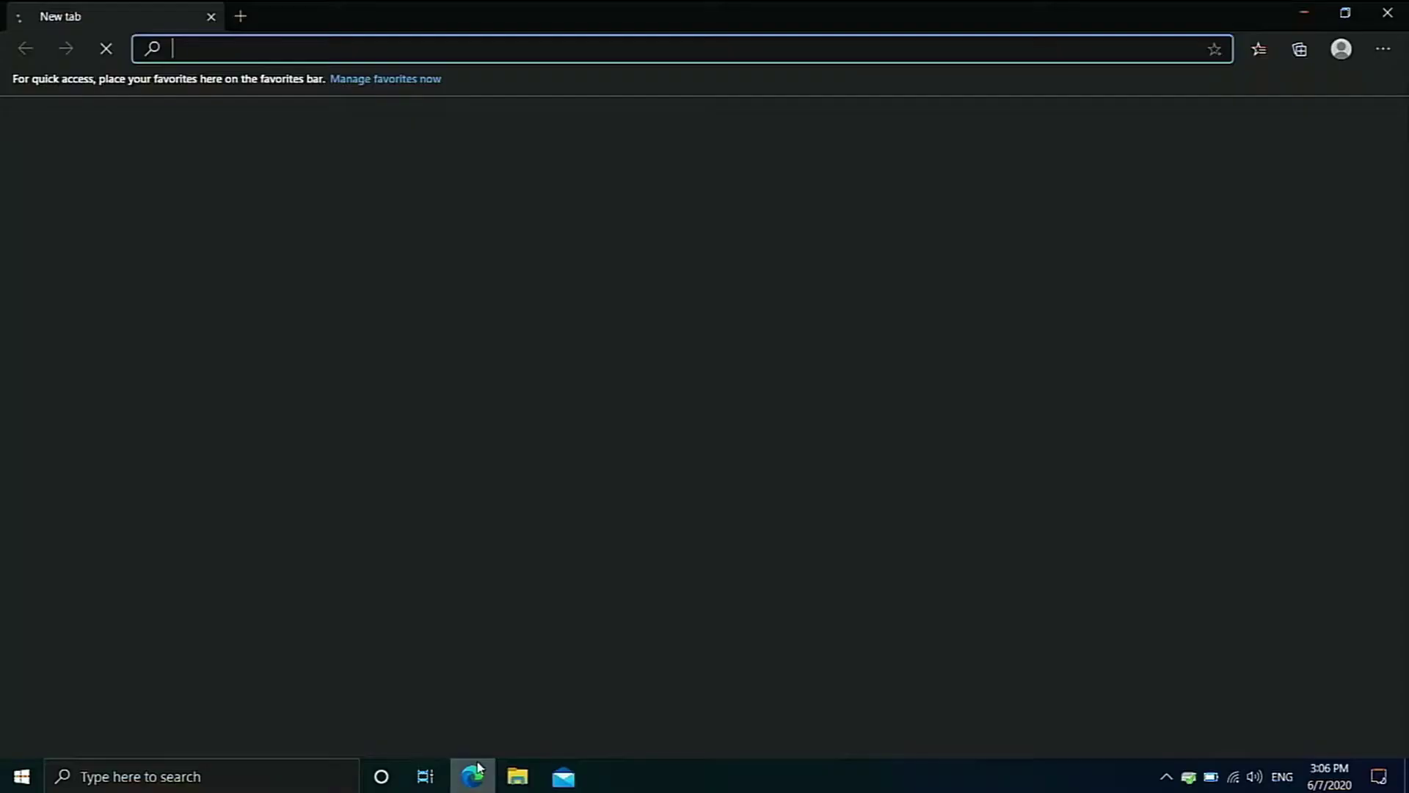
text(obs studio)
key(Return)
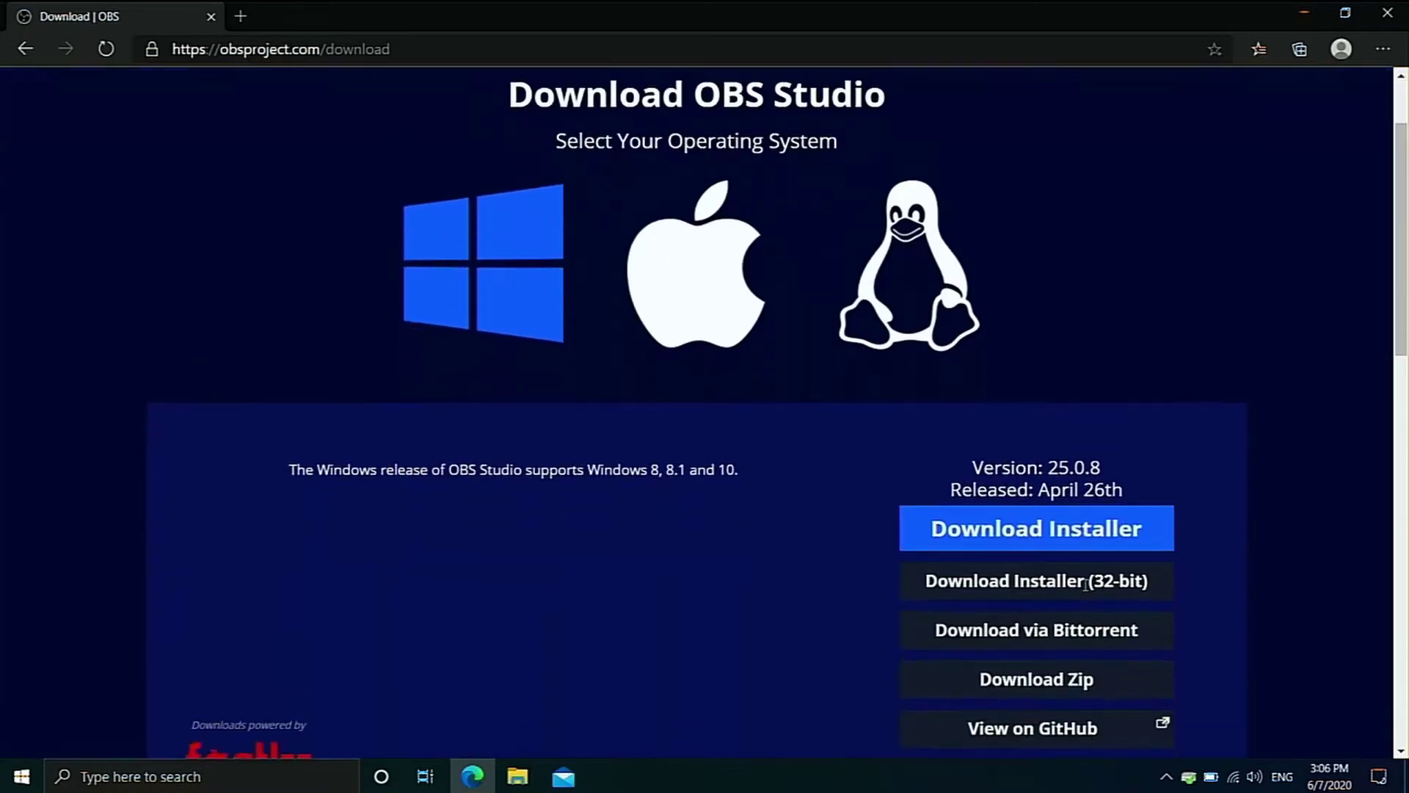
click(1041, 530)
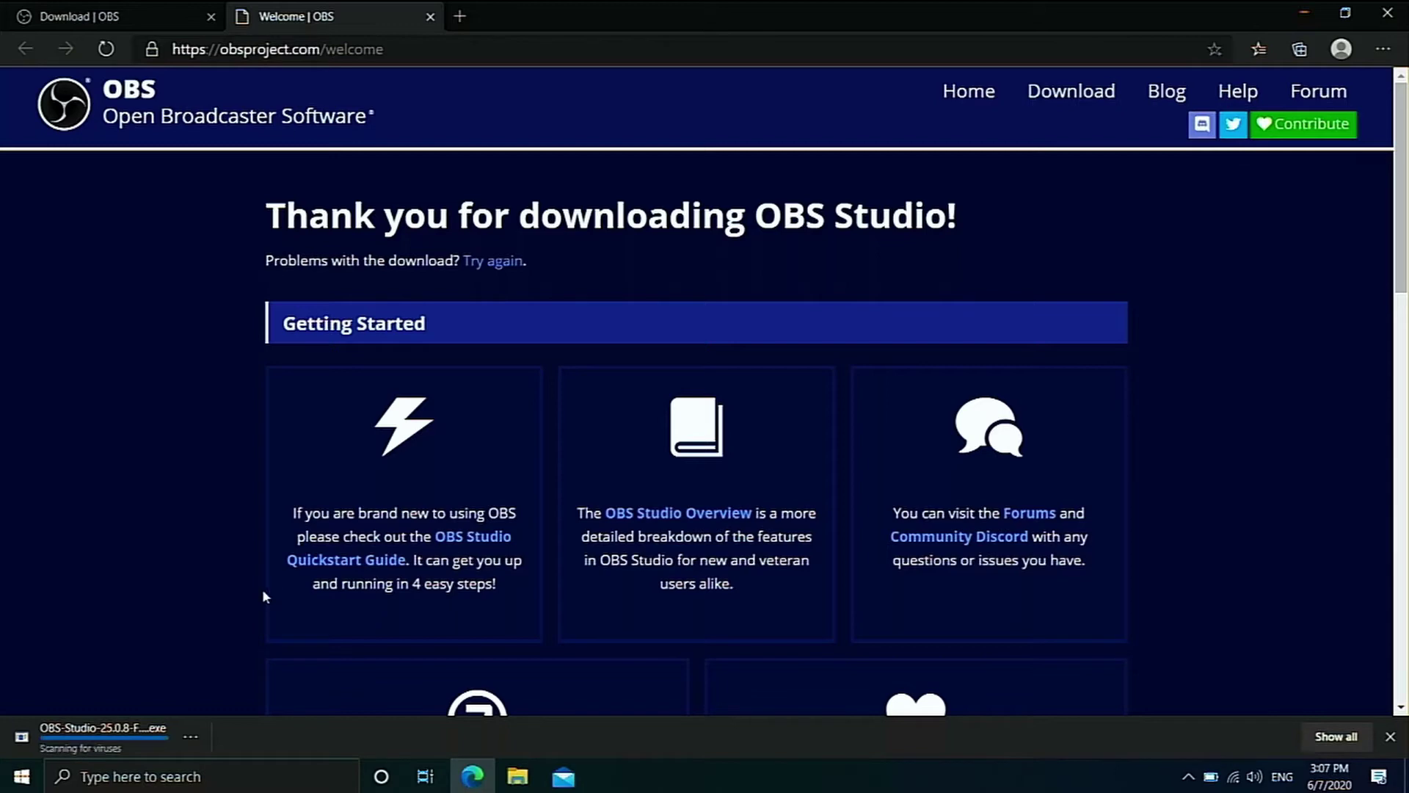
click(148, 738)
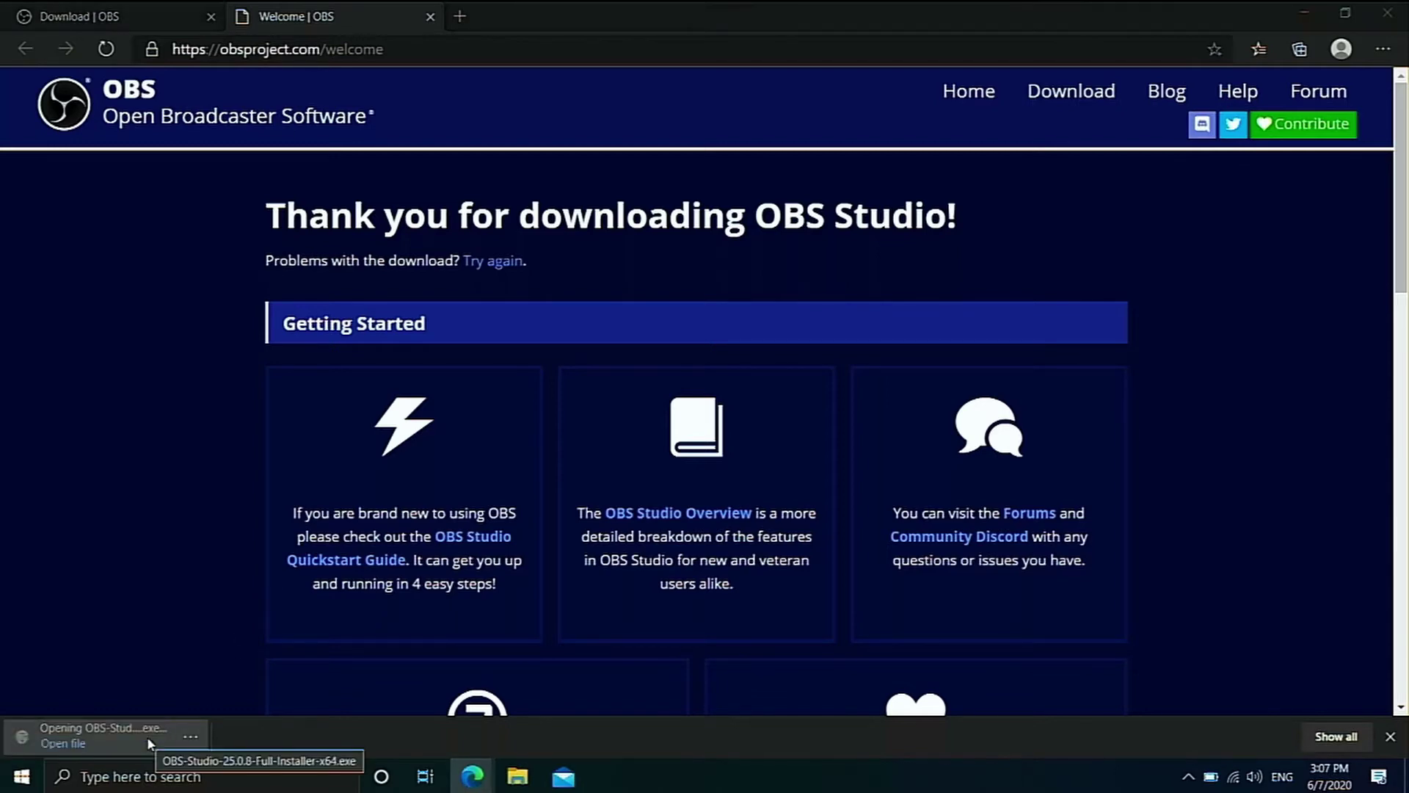
Approve the installer and run OBS Studio 25.0.8 setup to completion with OBS launching afterwards.
key(Left)
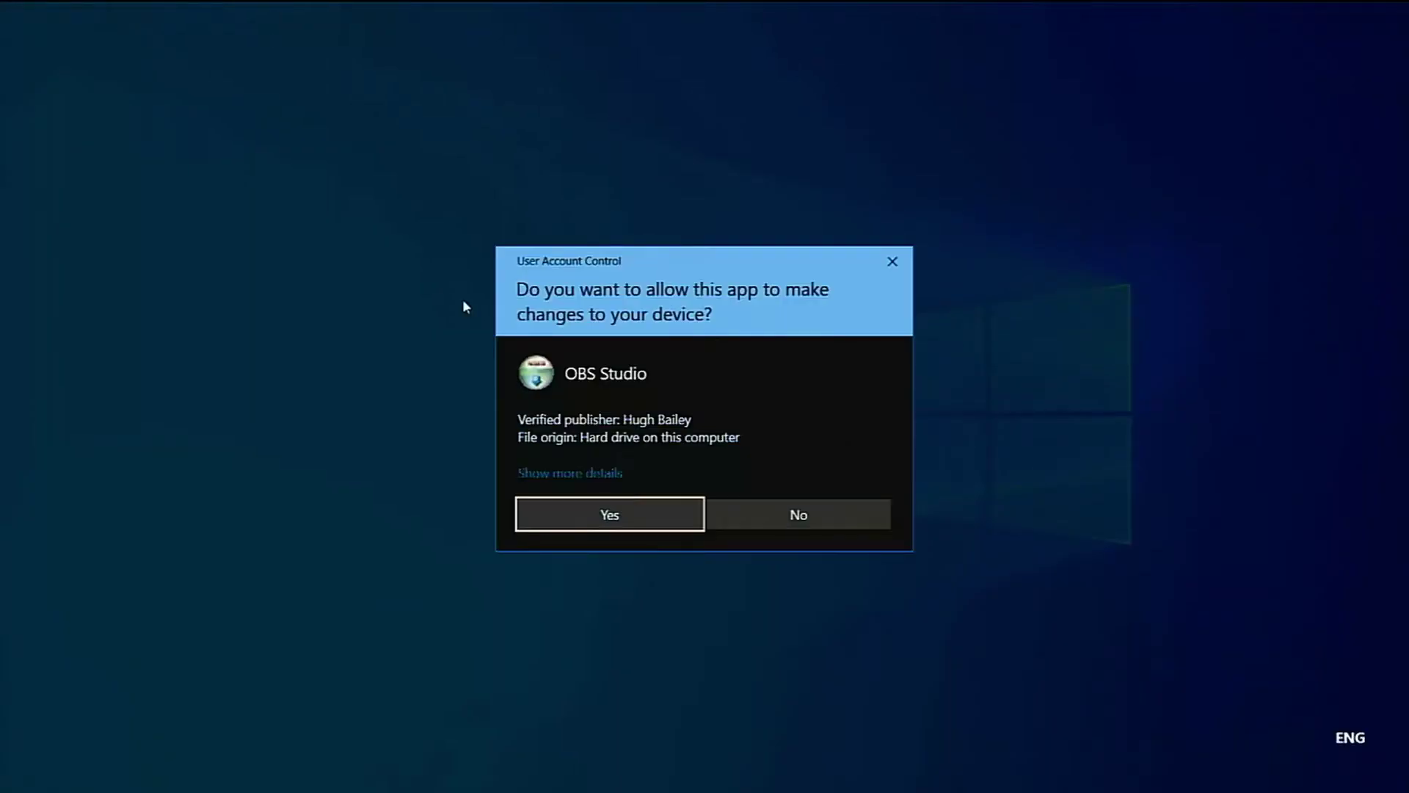
key(Return)
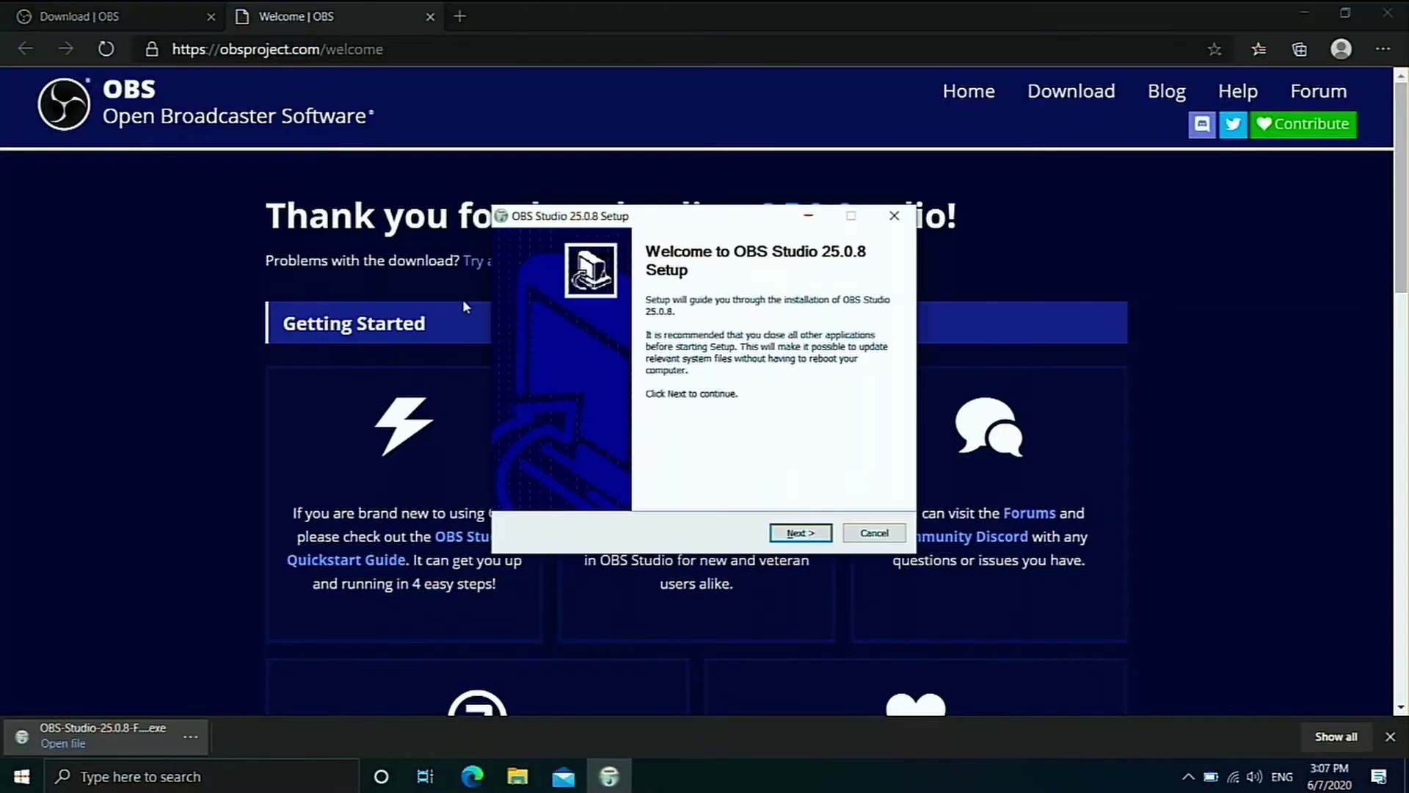
key(Return)
key(Return)
key(Return)
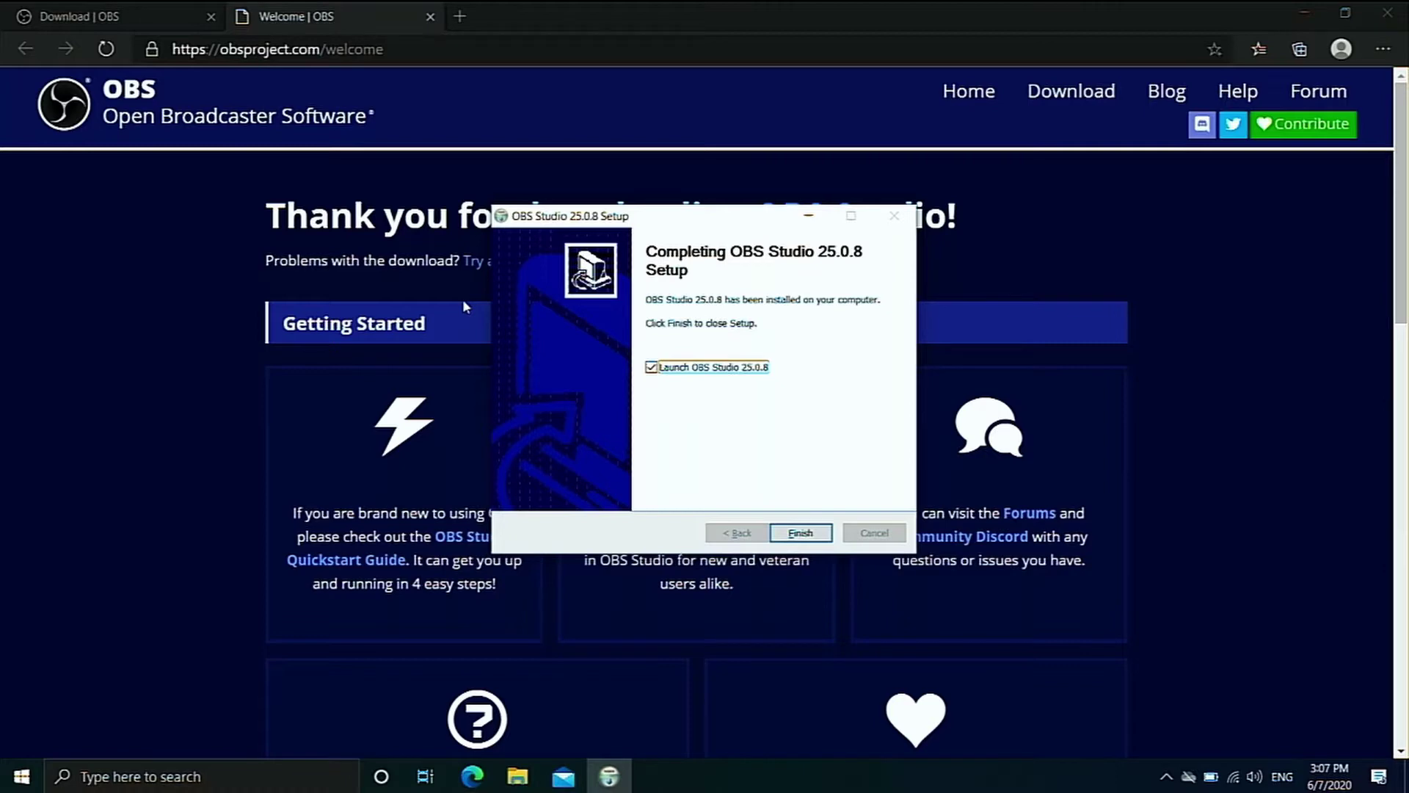
key(Return)
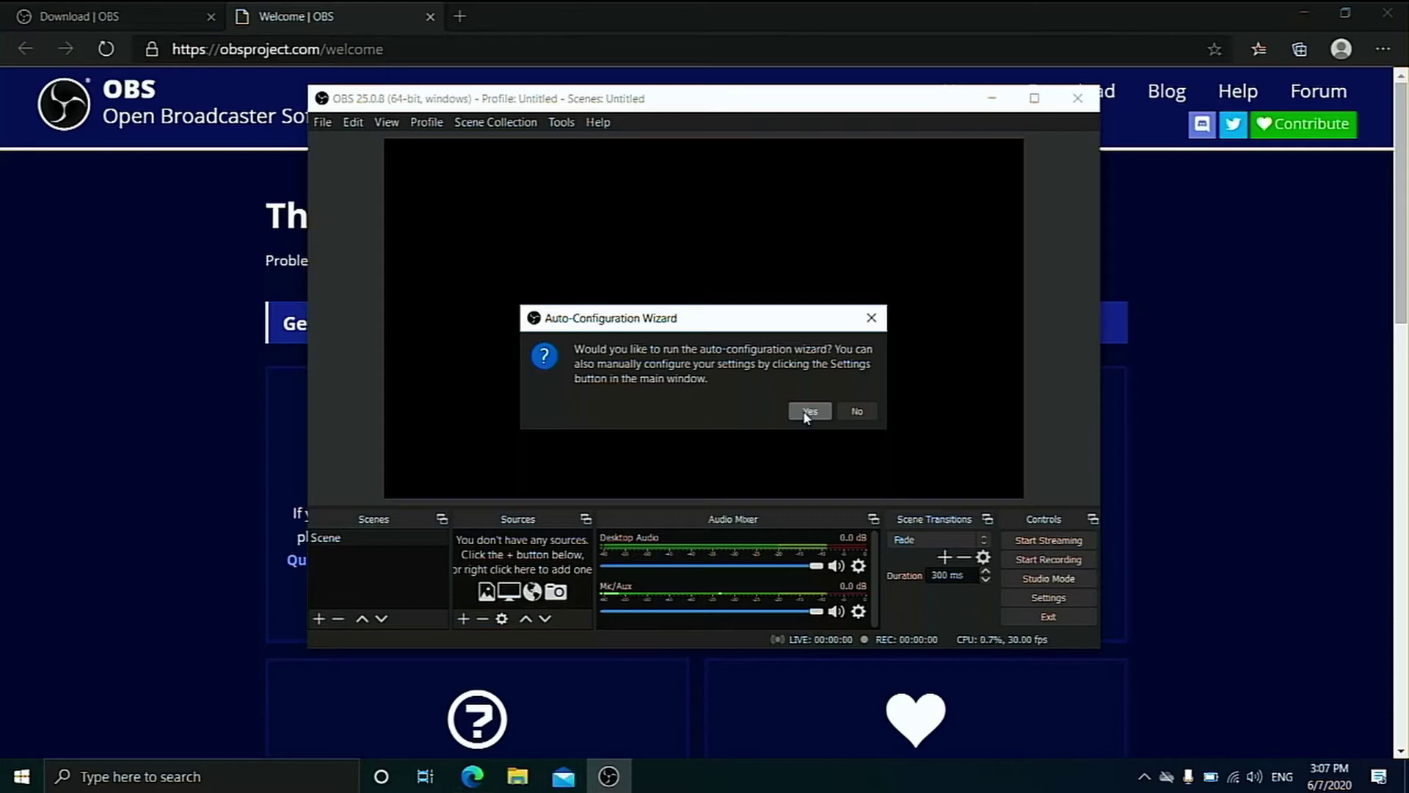
Run the Auto-Configuration Wizard optimized just for recording and apply its recommended settings.
click(807, 413)
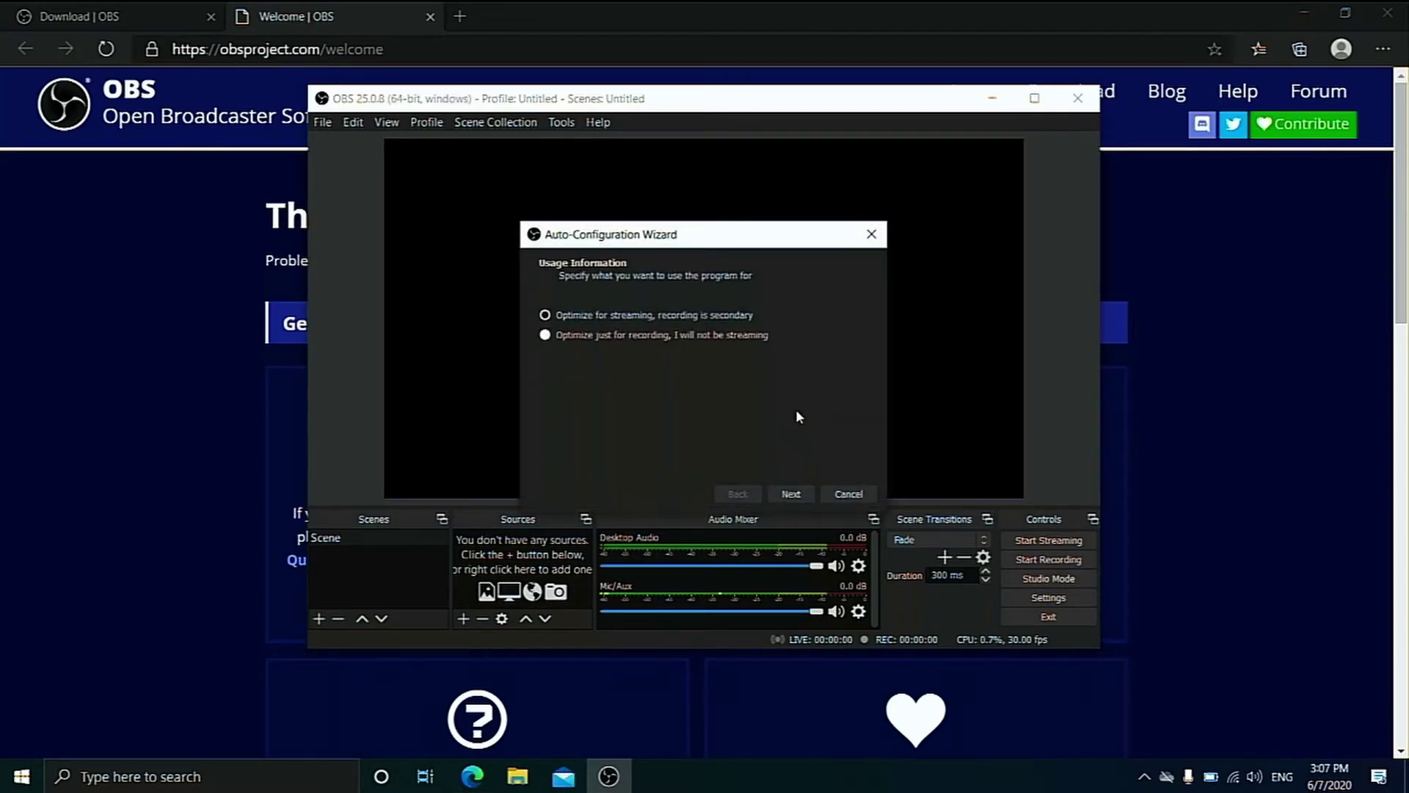
click(687, 335)
click(791, 493)
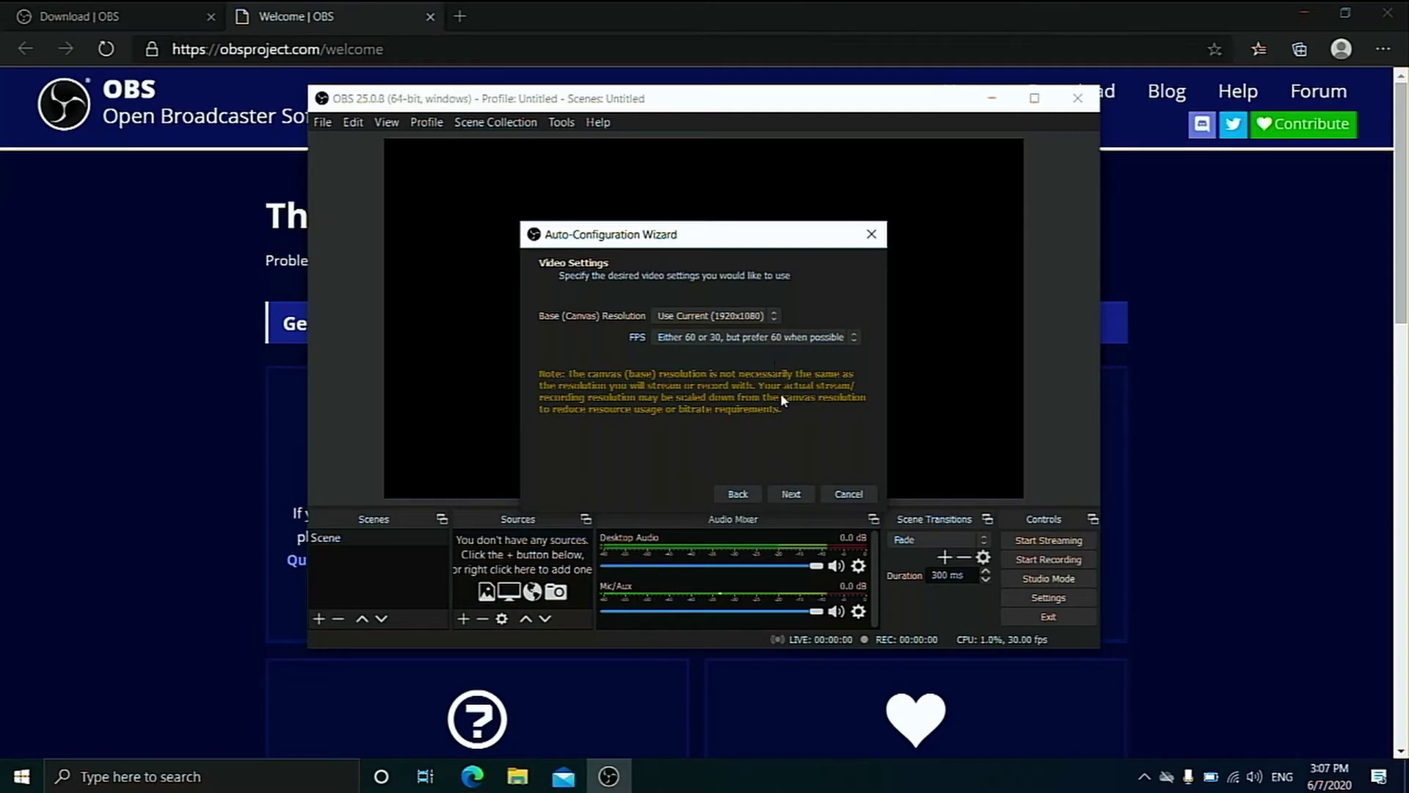
click(791, 495)
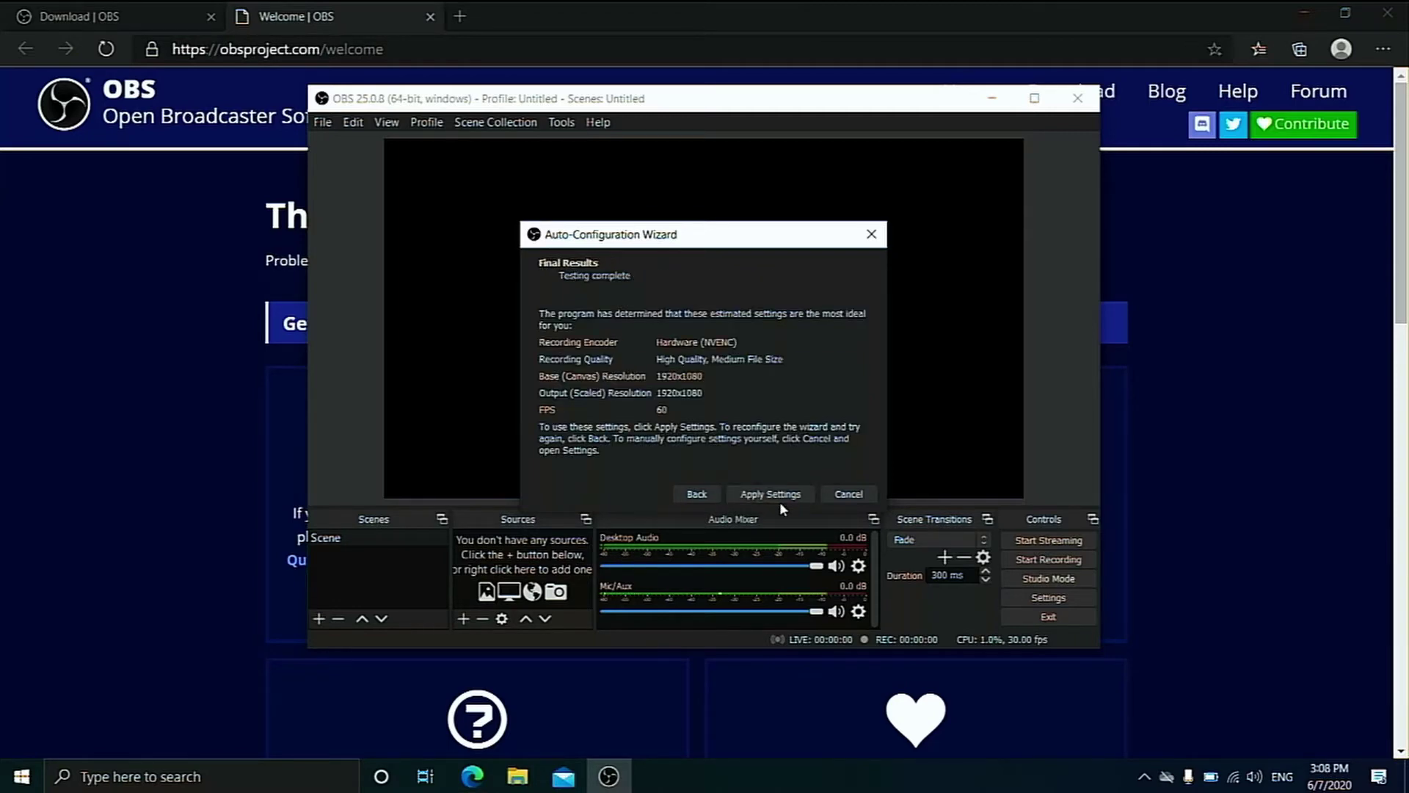
click(777, 497)
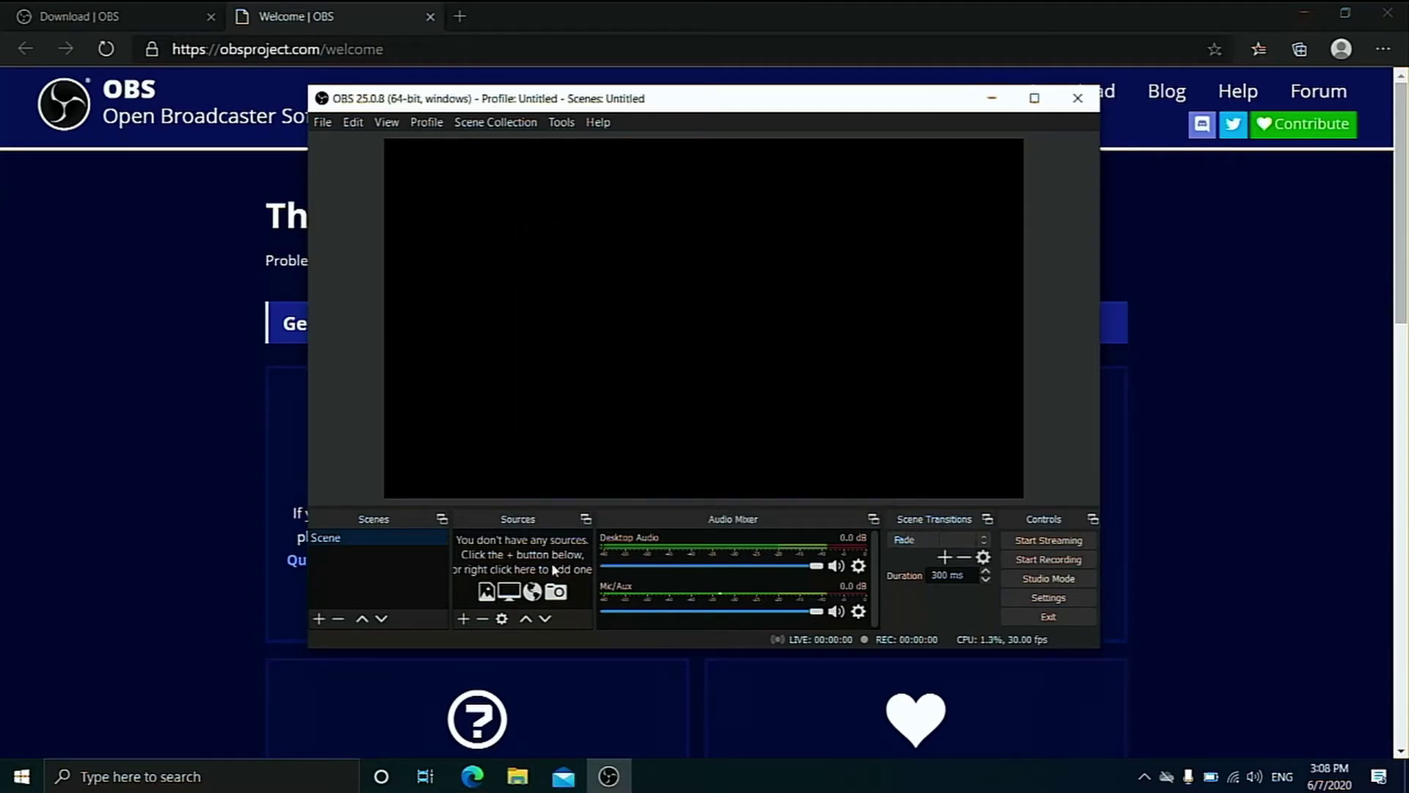
Add a Display Capture source to the scene with default properties.
click(466, 618)
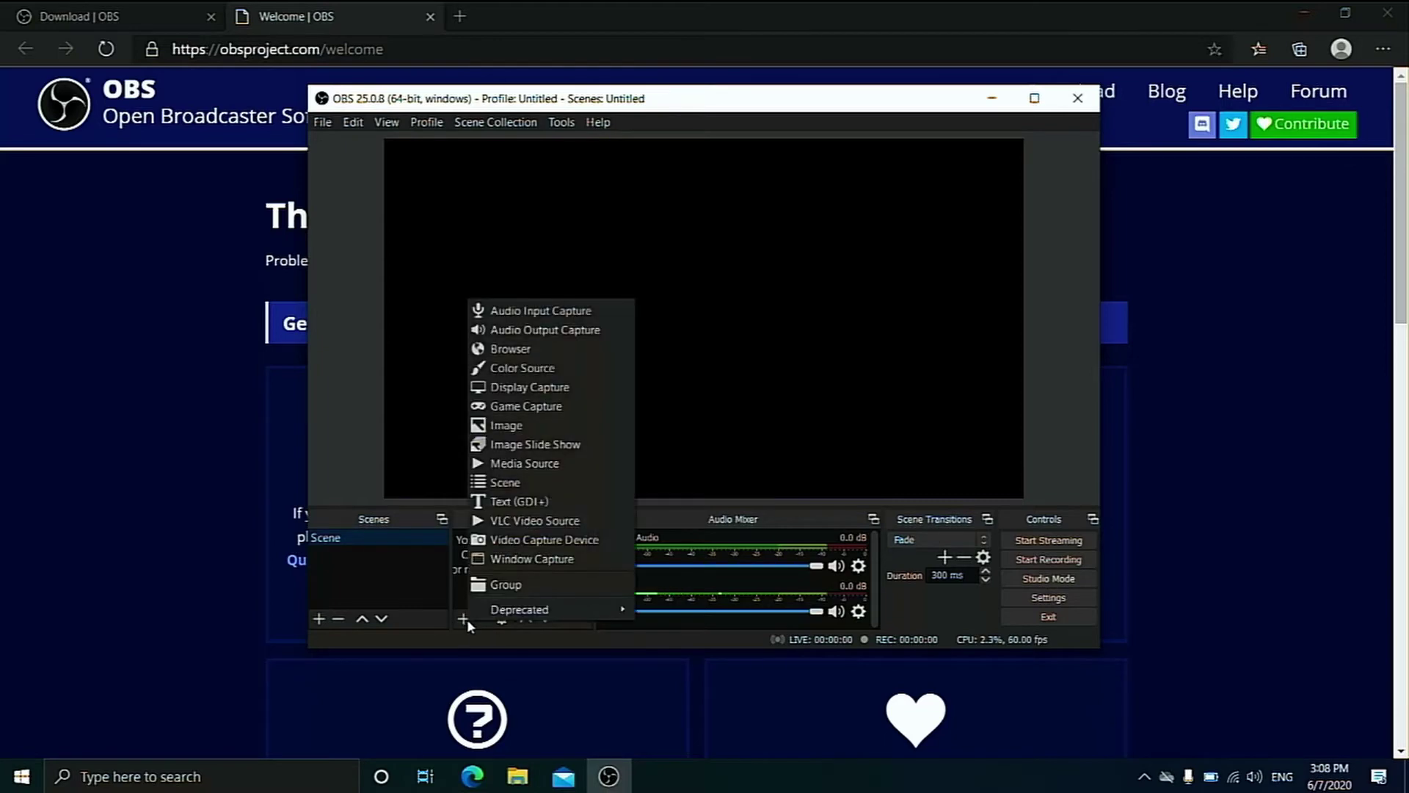
click(530, 387)
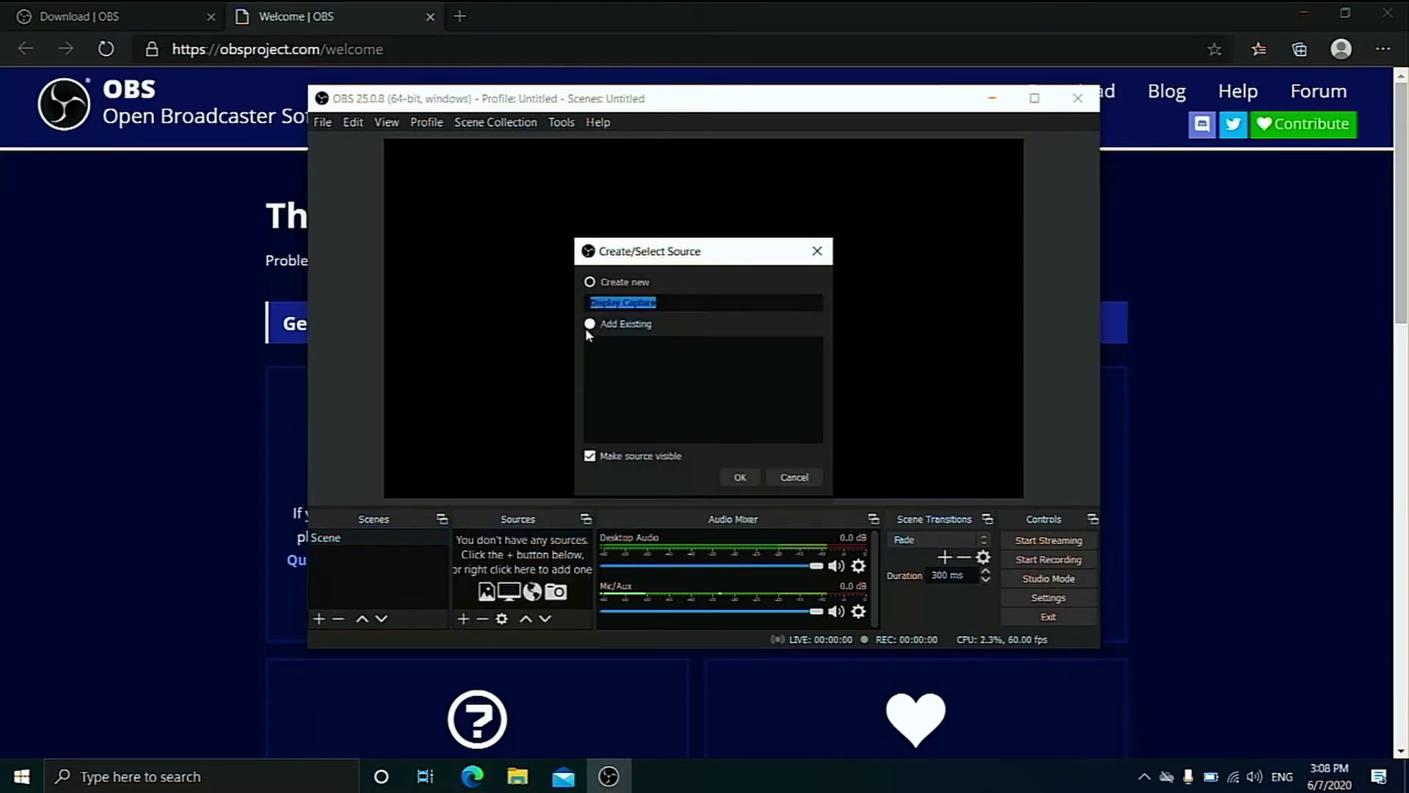
click(741, 476)
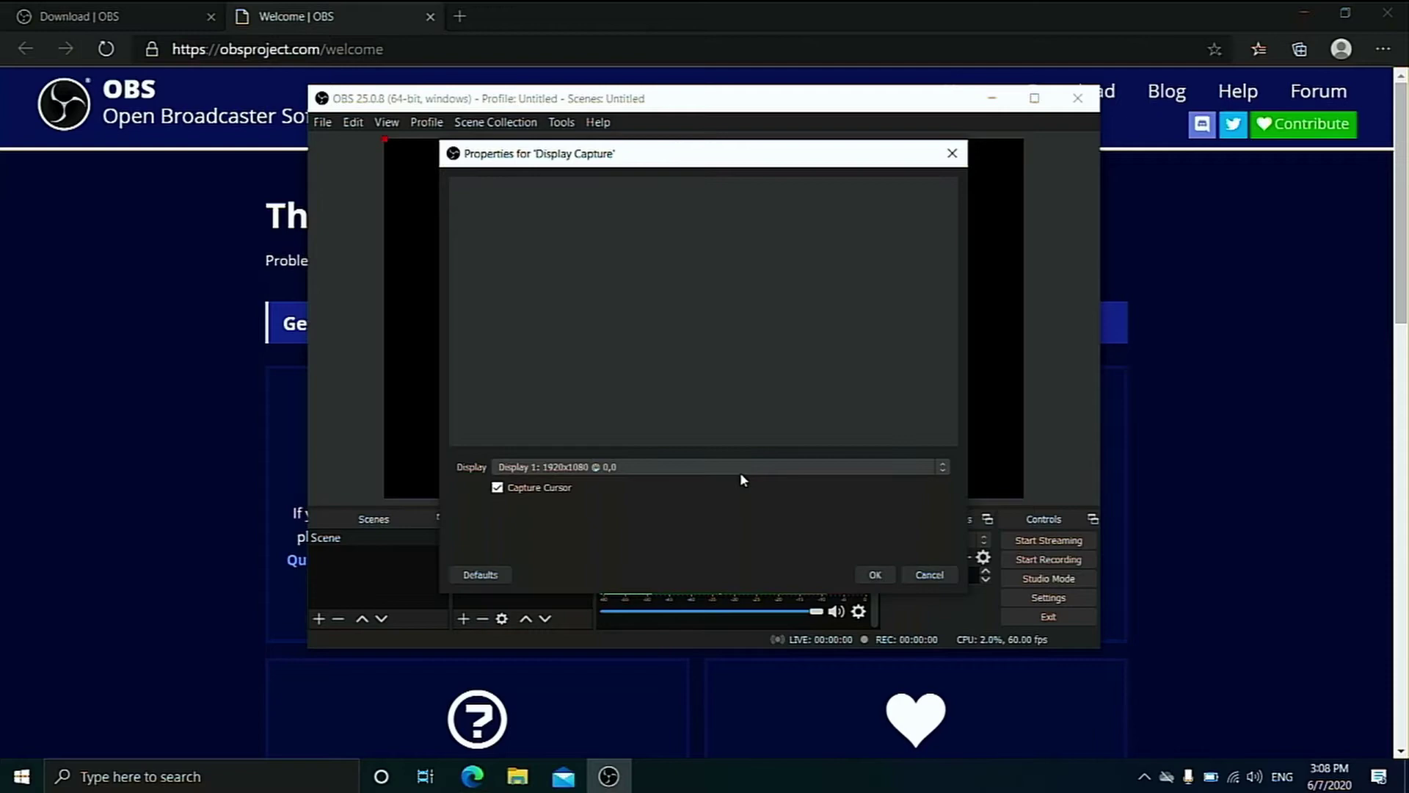
click(873, 574)
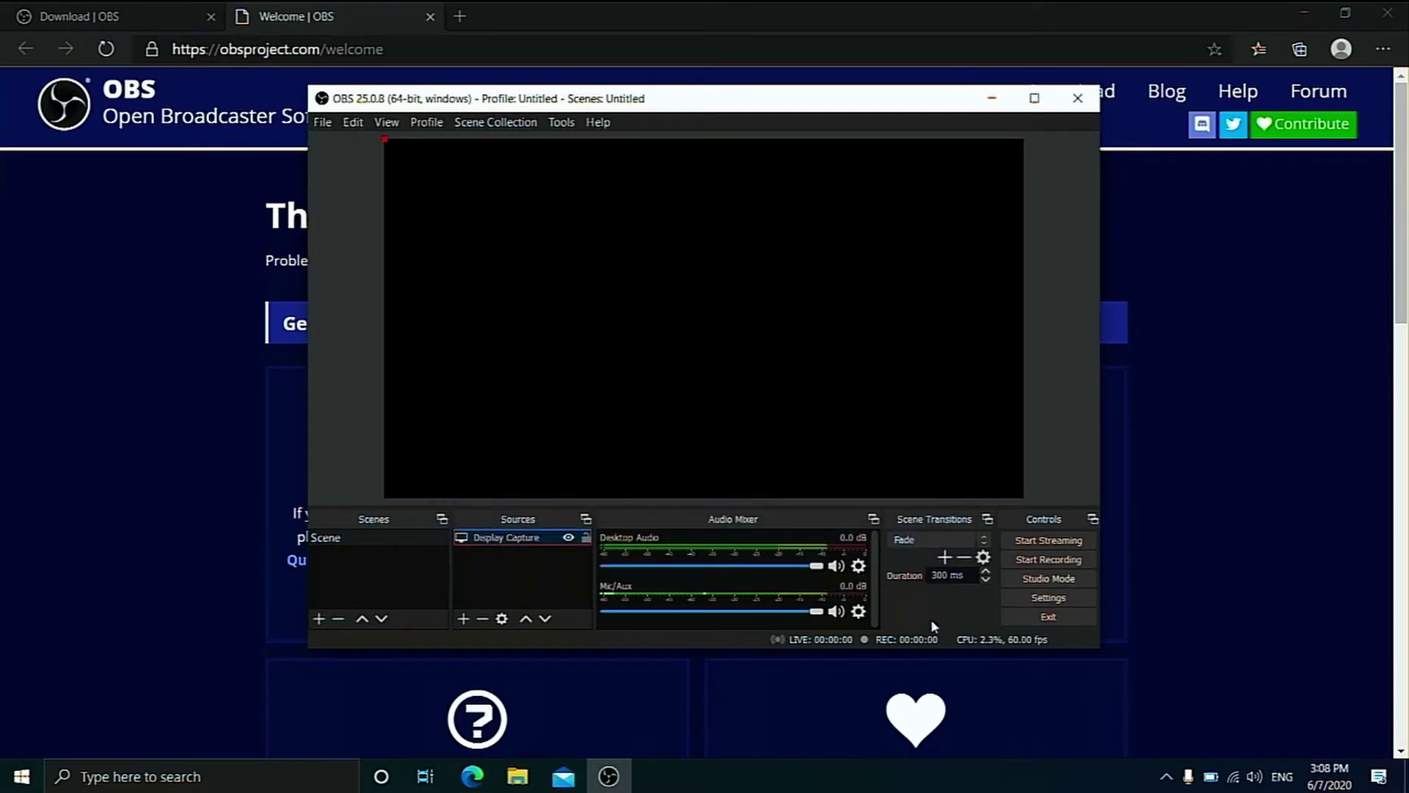
Open Windows Graphics settings by searching 'graphics'.
key(super)
text(graphics)
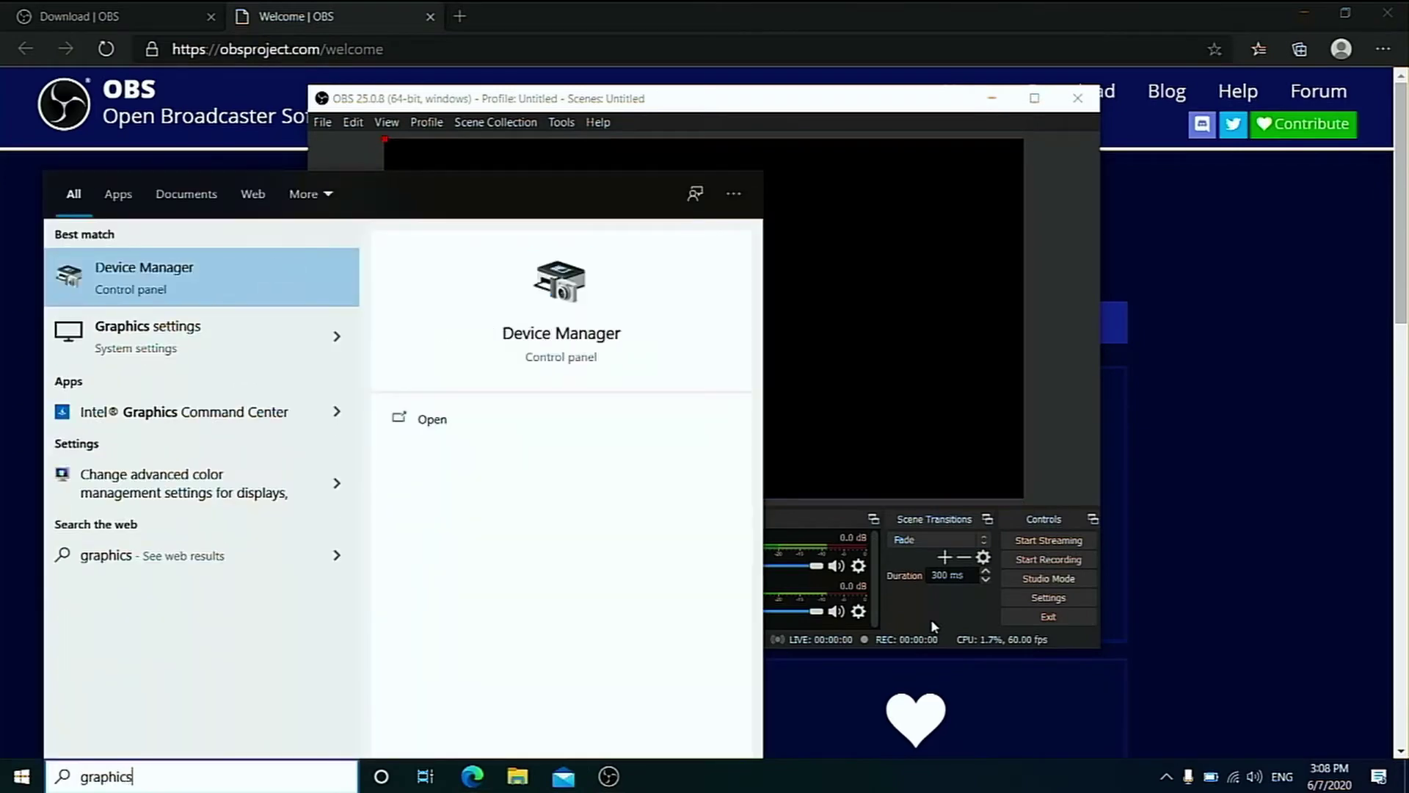
key(Down)
key(Return)
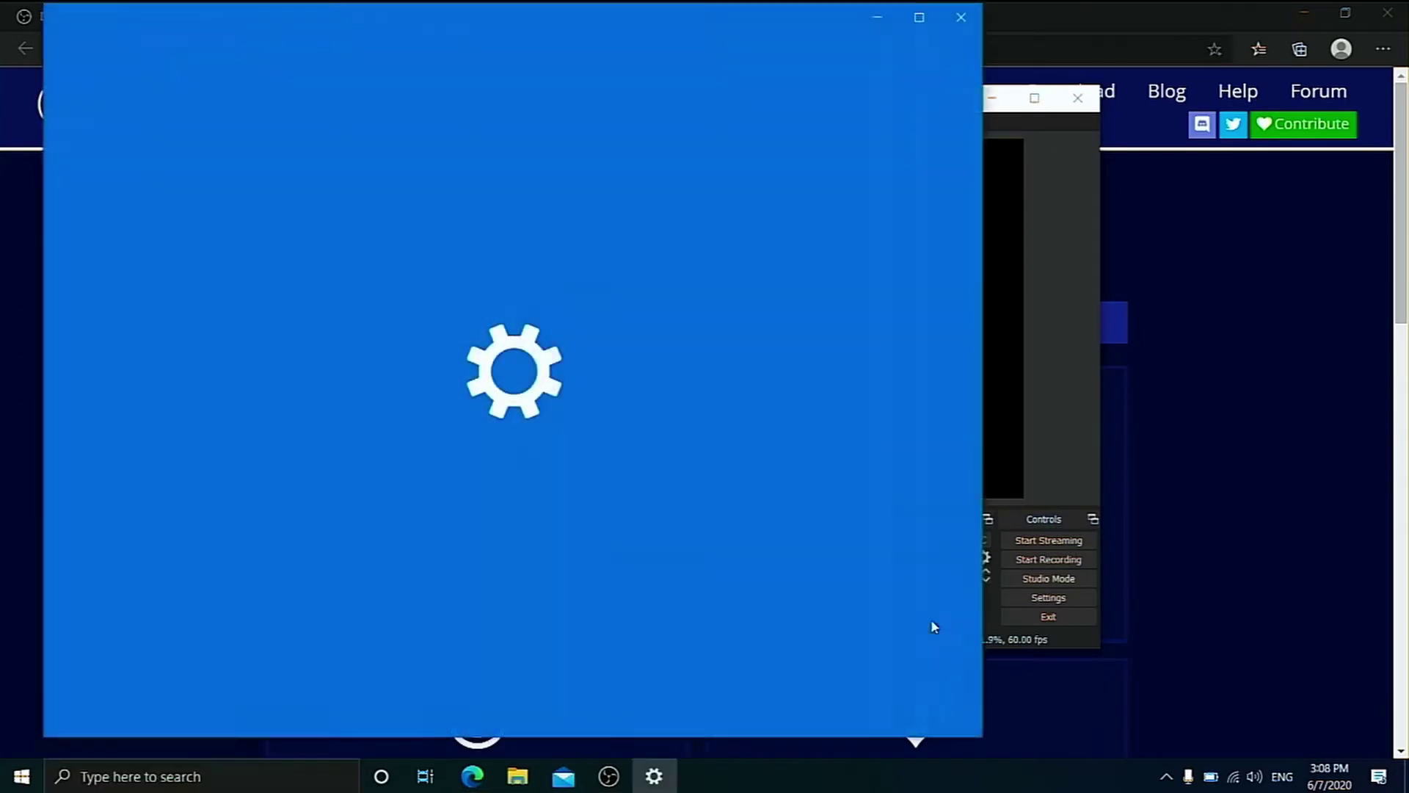
Add C:\Program Files\obs-studio\bin\64bit\obs64.exe to the graphics preference list.
click(87, 312)
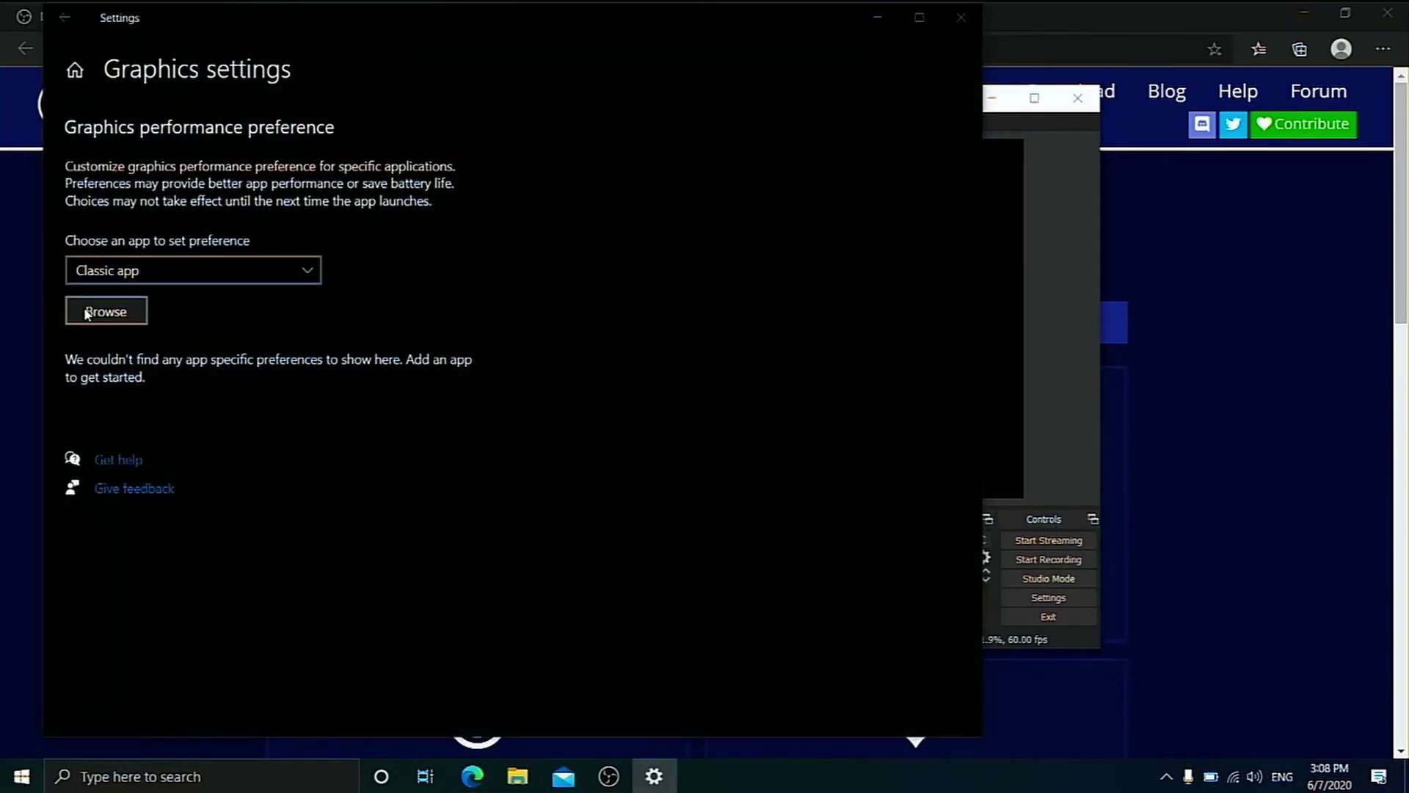
scroll(327, 308, down, 1)
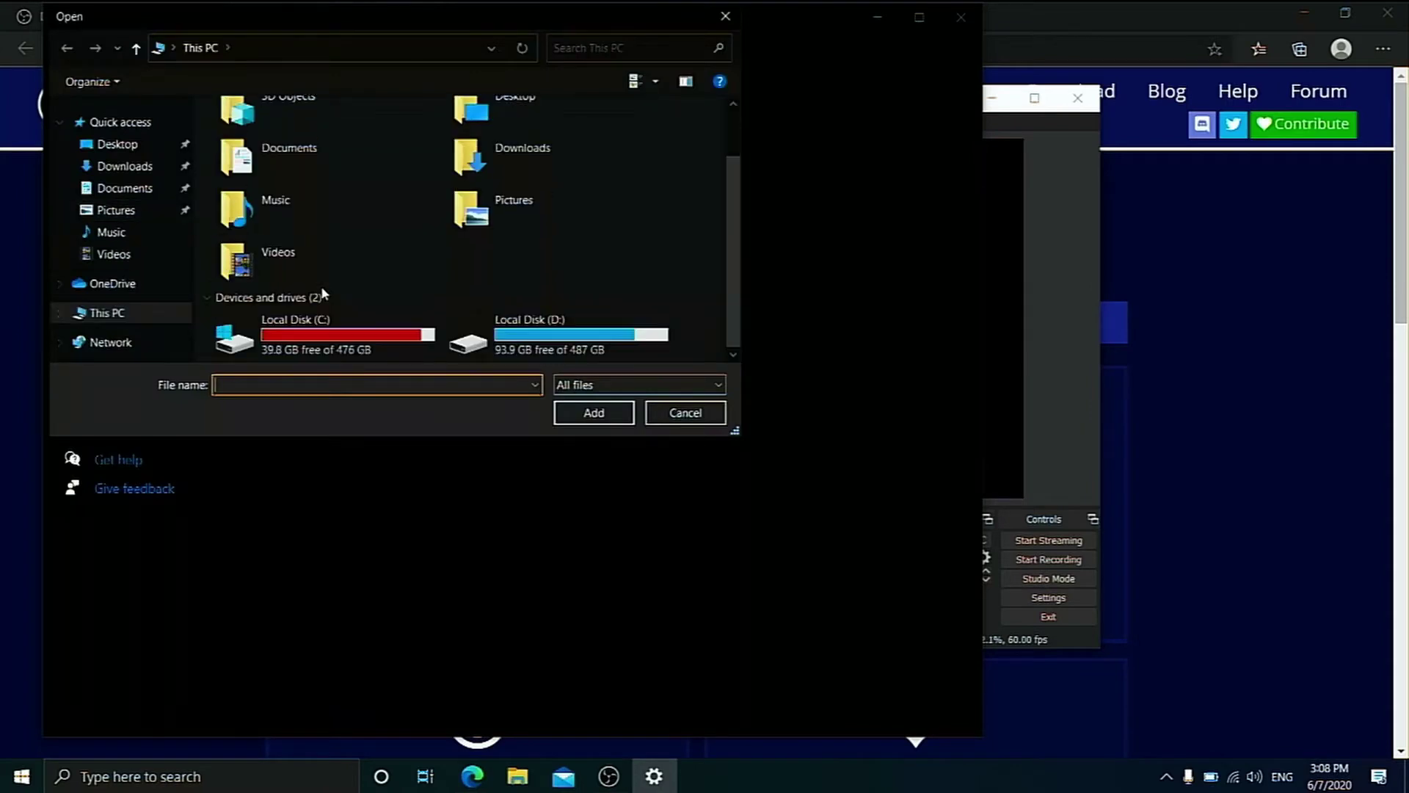
double_click(309, 347)
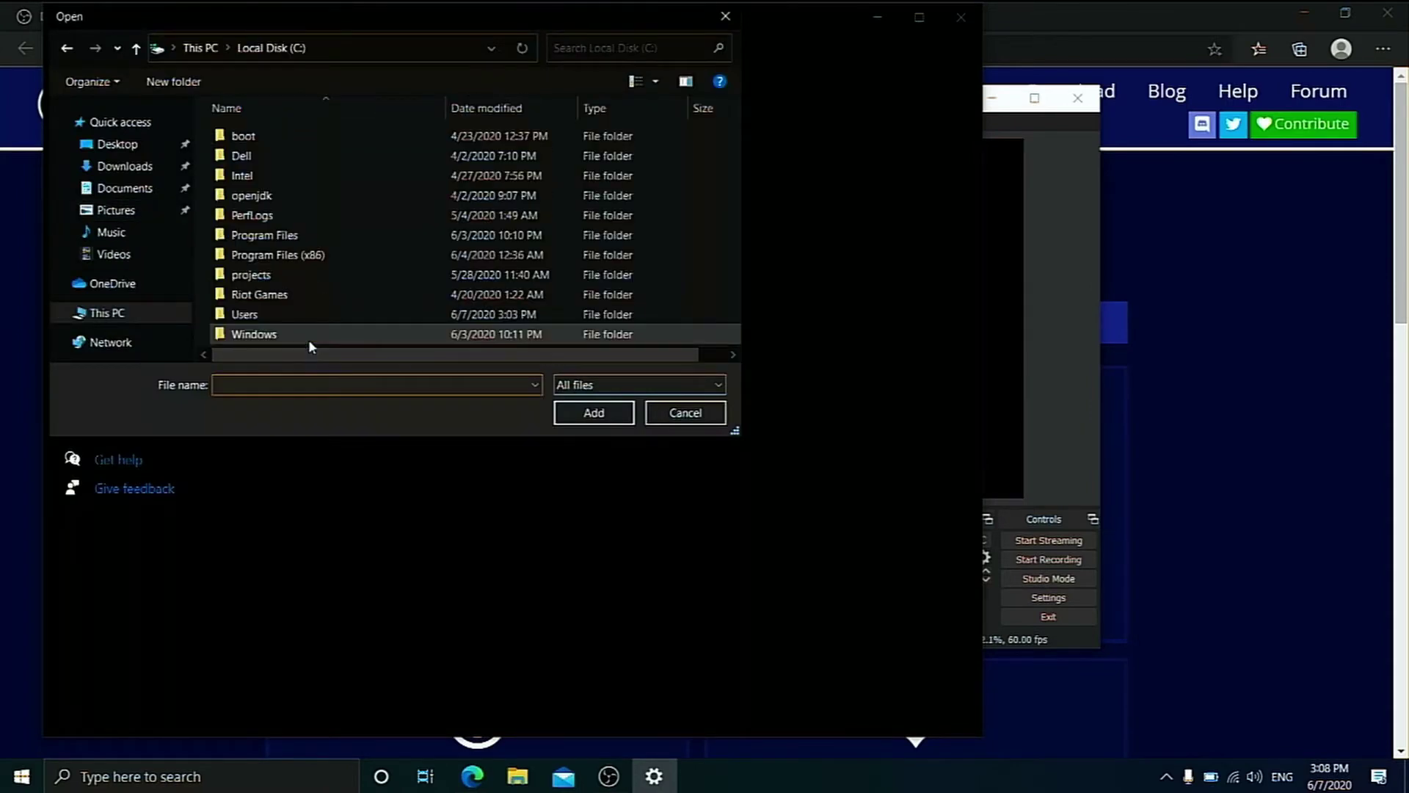
double_click(285, 236)
scroll(292, 280, down, 5)
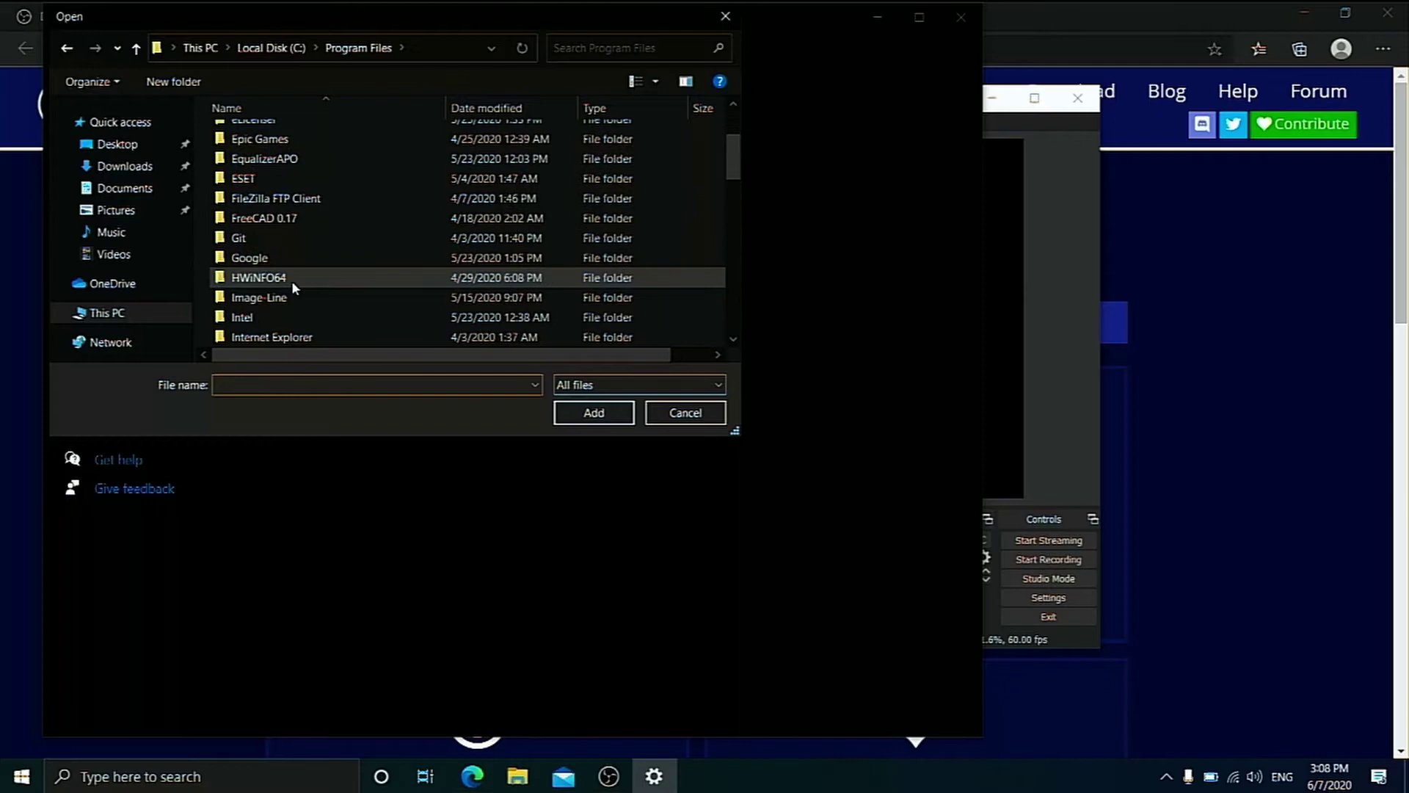
scroll(292, 284, down, 3)
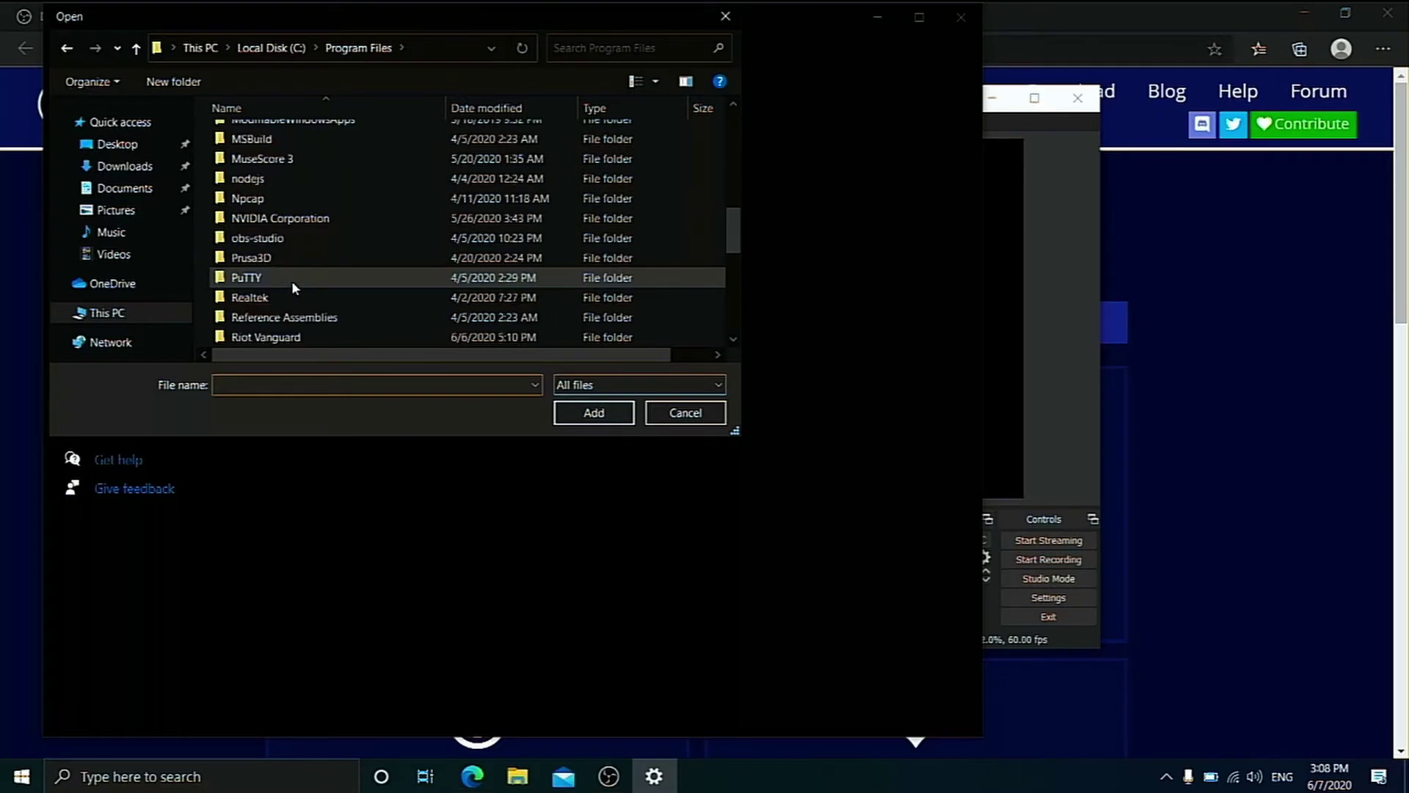
double_click(305, 238)
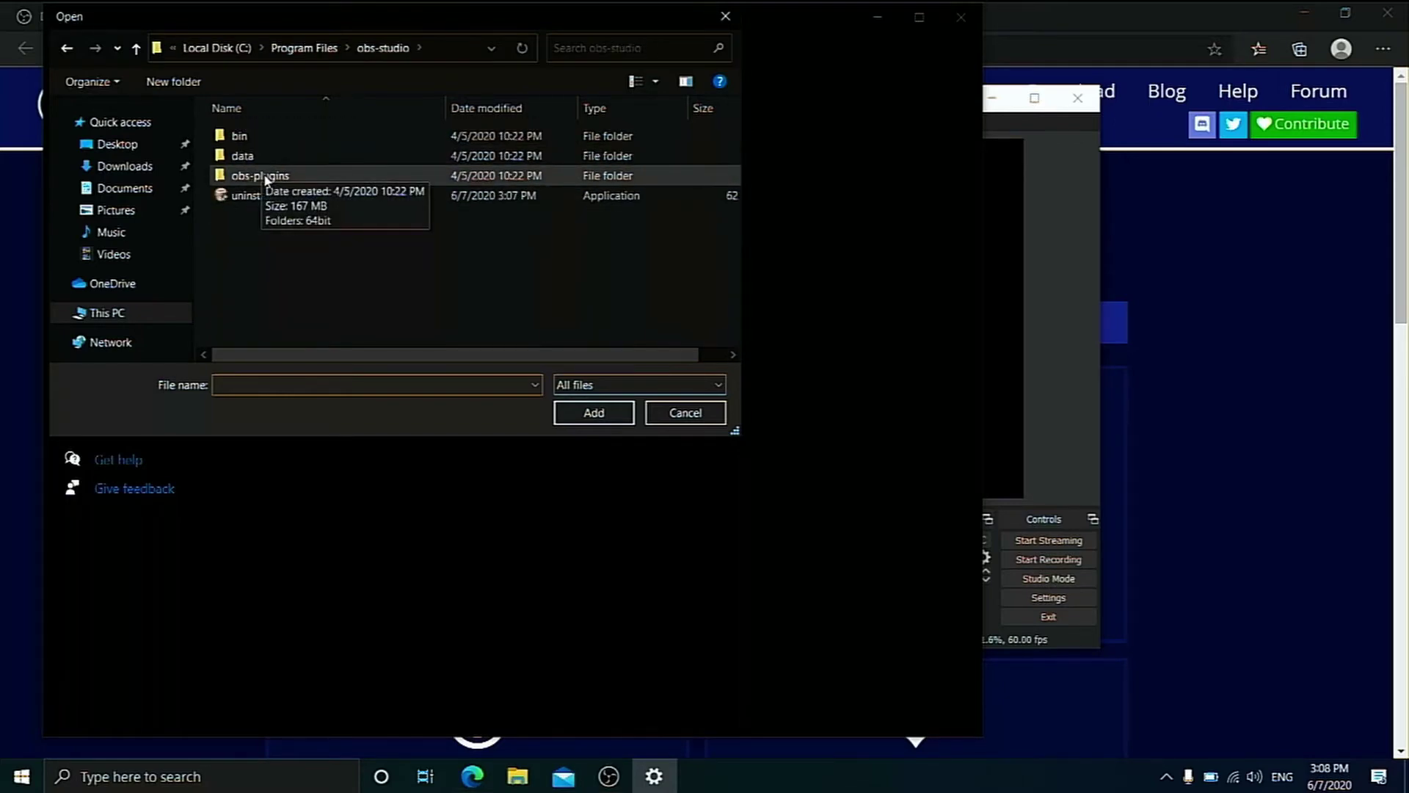
double_click(239, 136)
double_click(243, 137)
double_click(263, 215)
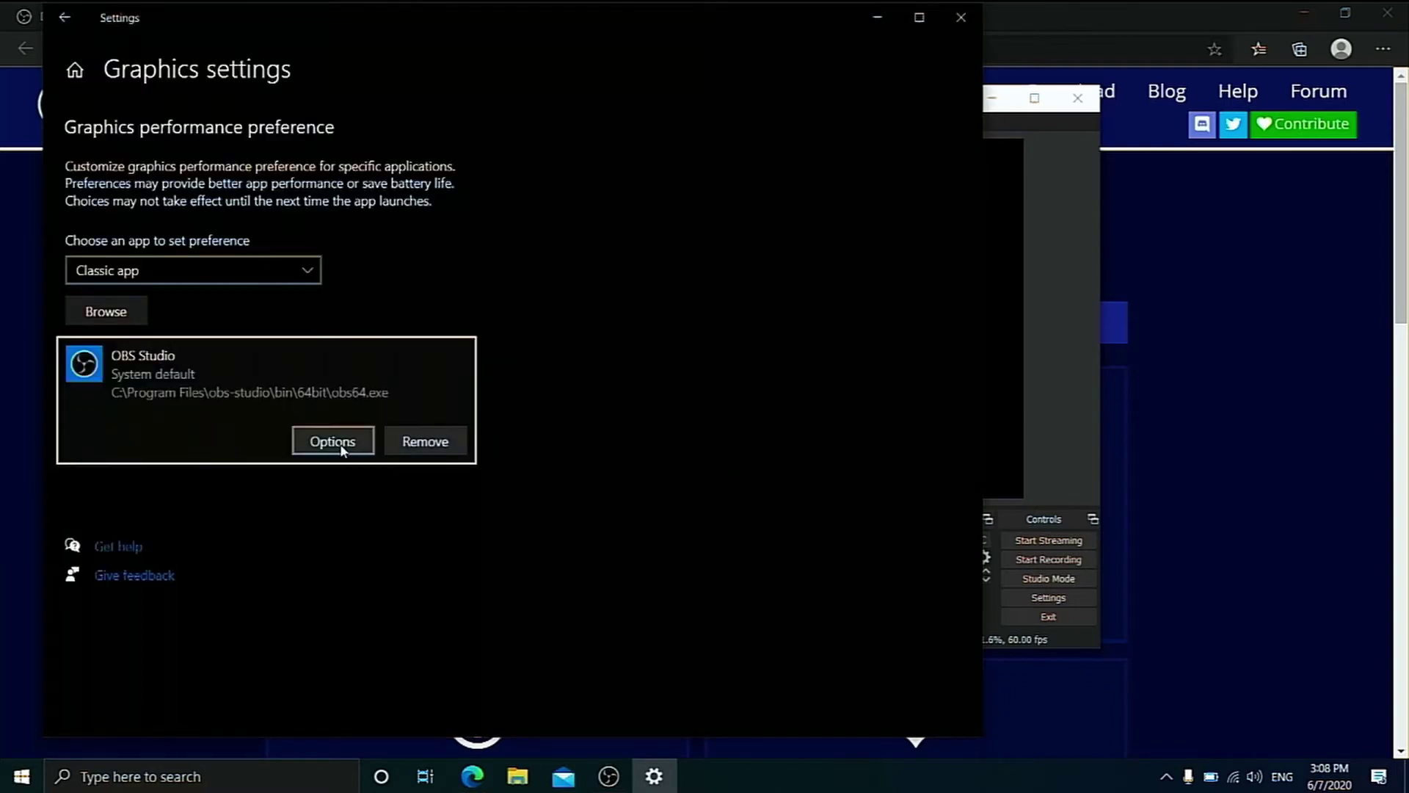
Set obs64.exe's graphics preference to Power saving and save it.
click(340, 443)
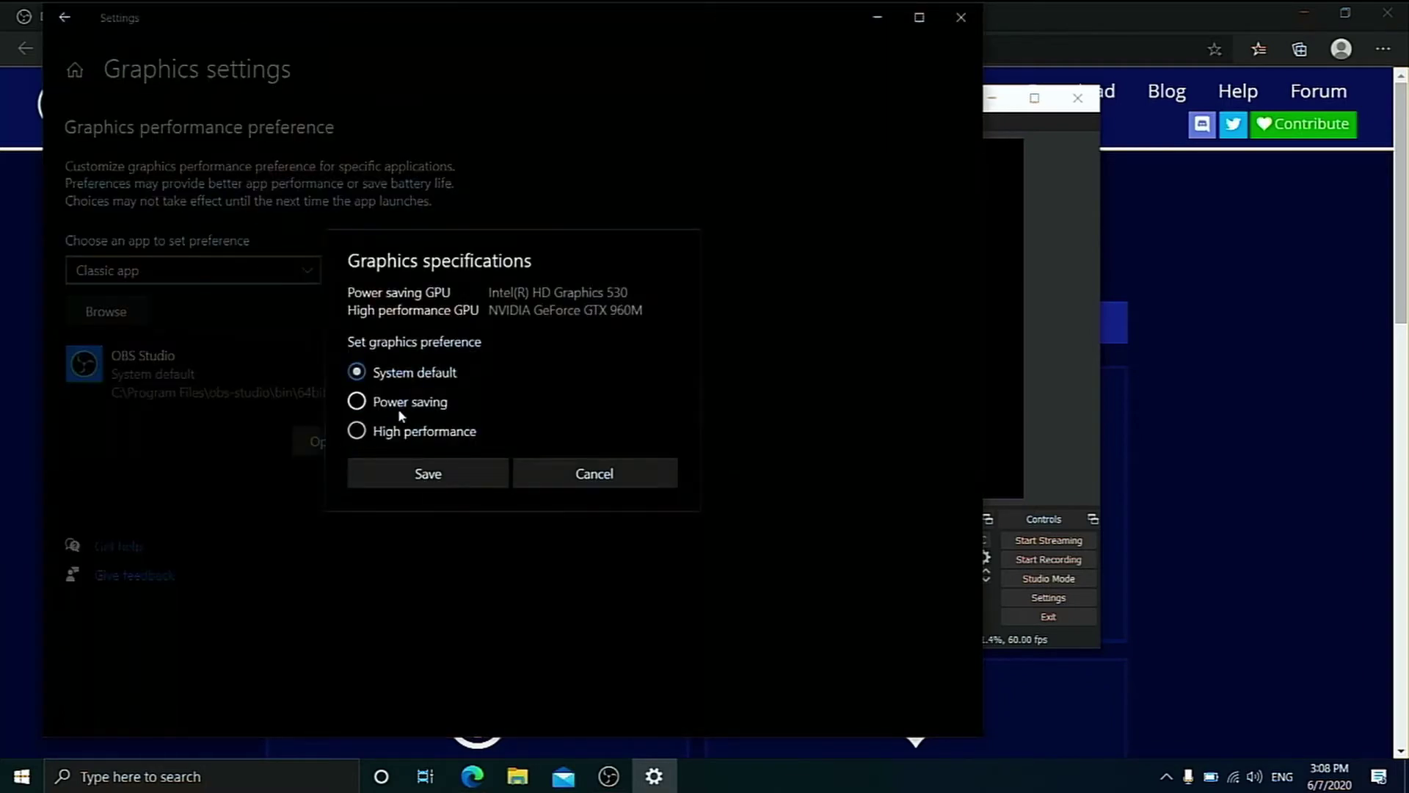
click(404, 429)
click(408, 470)
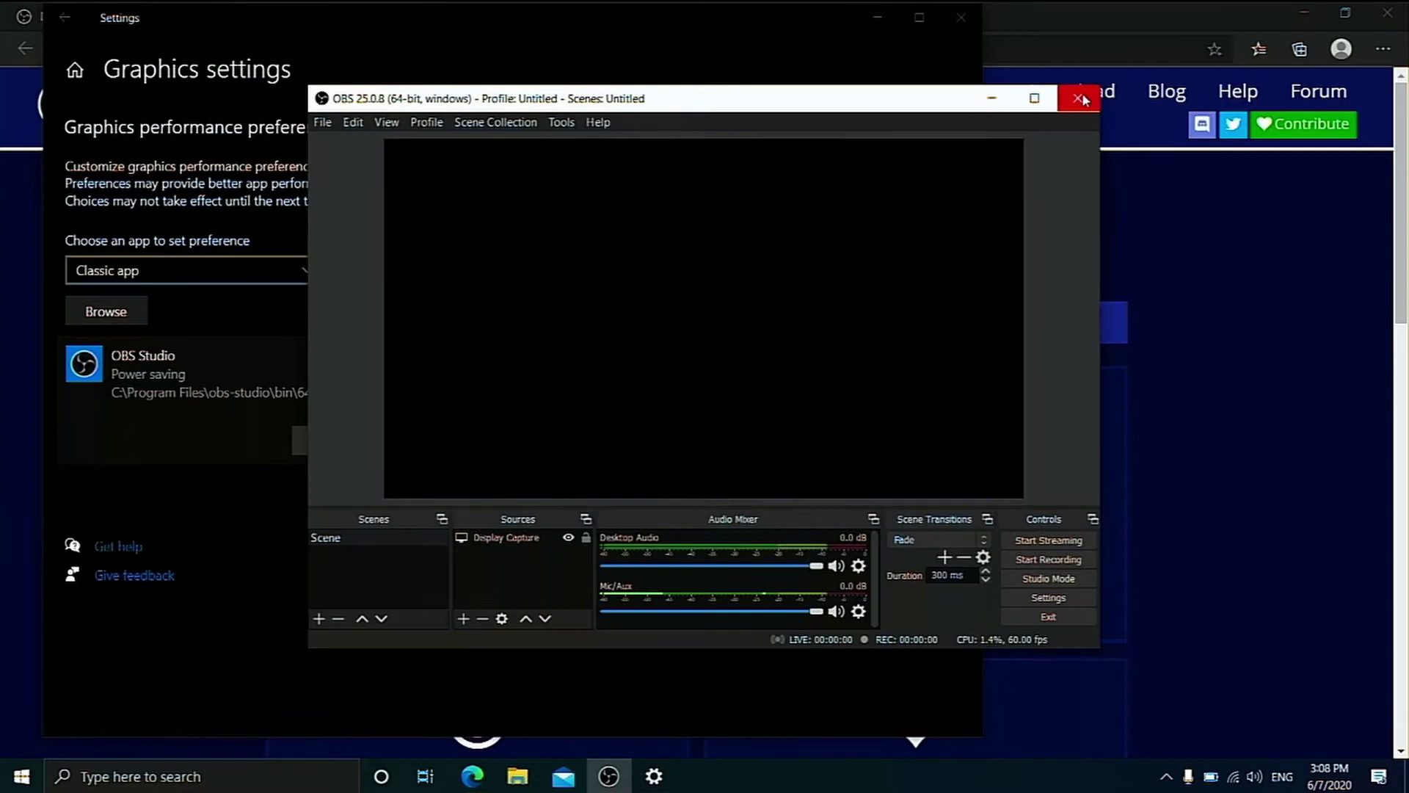
Close OBS Studio and relaunch it so the graphics preference takes effect.
click(1081, 94)
key(super)
text(obs)
key(Return)
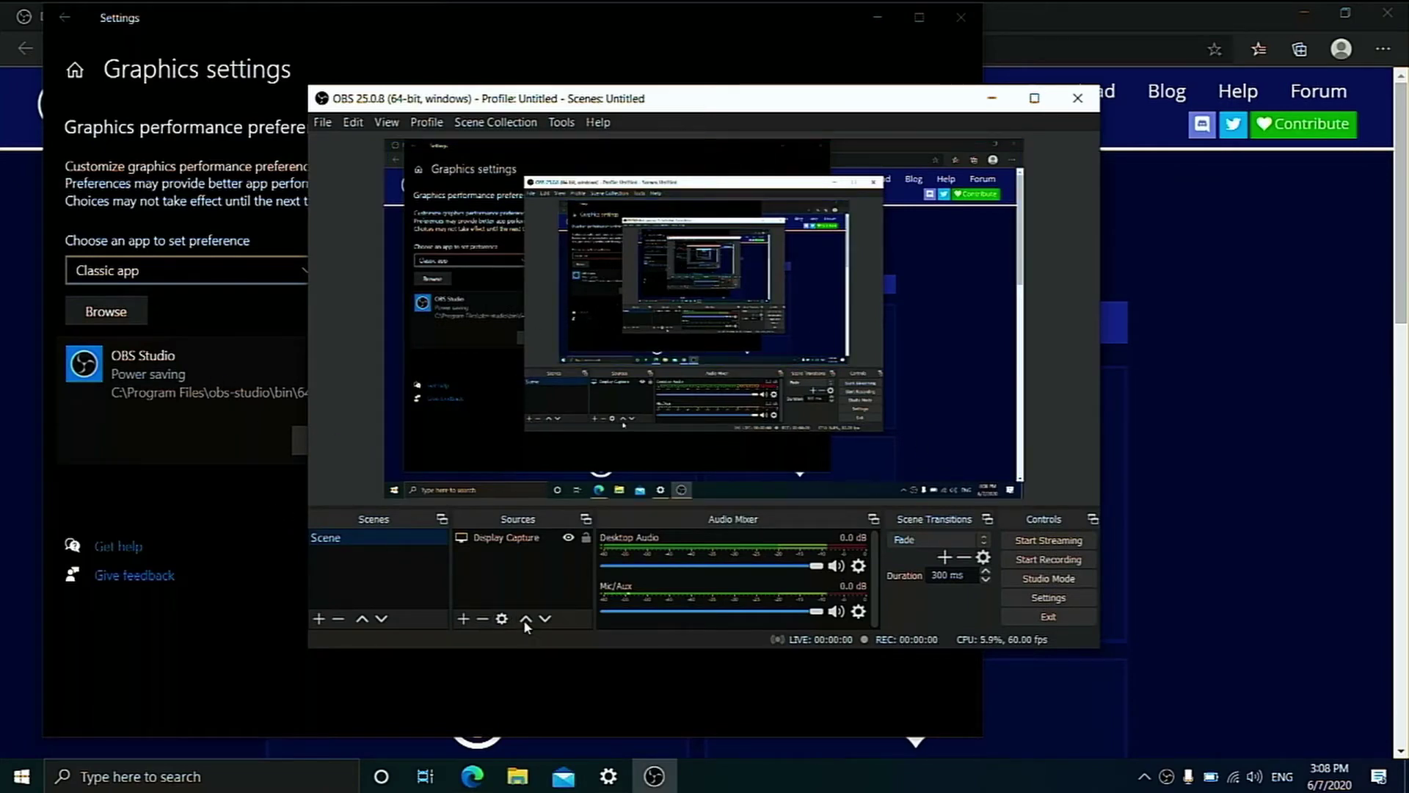
Fit the Display Capture source to the whole preview canvas.
click(576, 393)
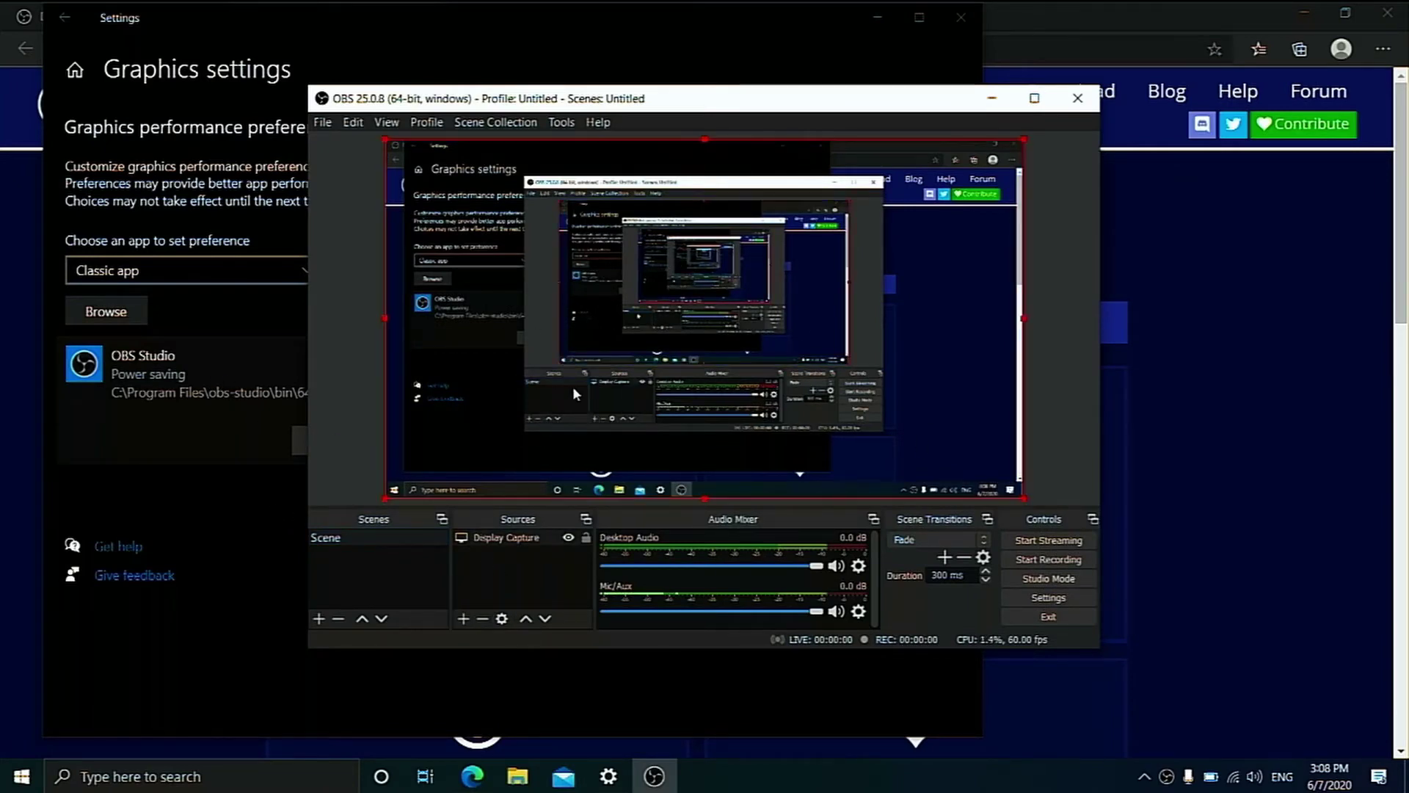
drag(1024, 497, 831, 404)
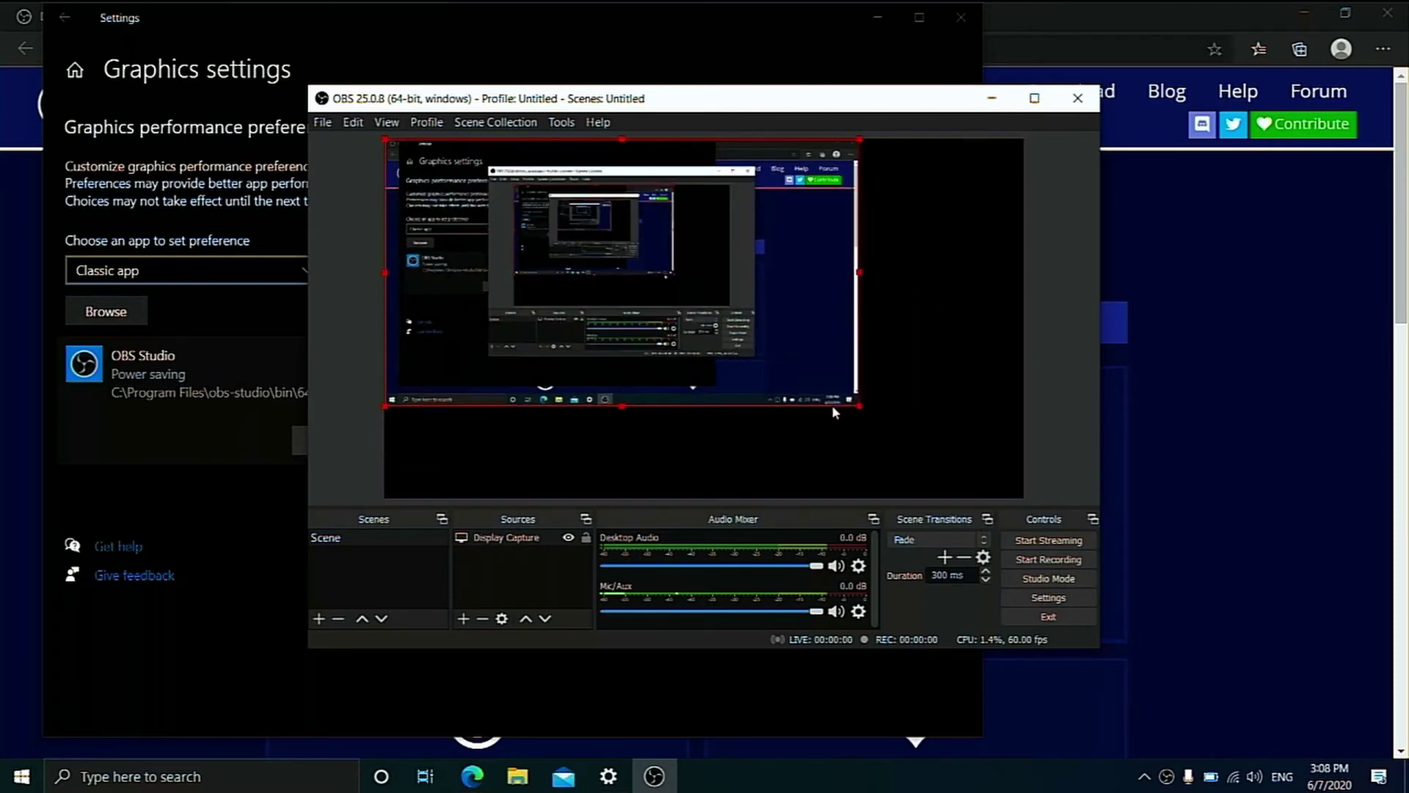
right_click(762, 336)
mouse_move(843, 335)
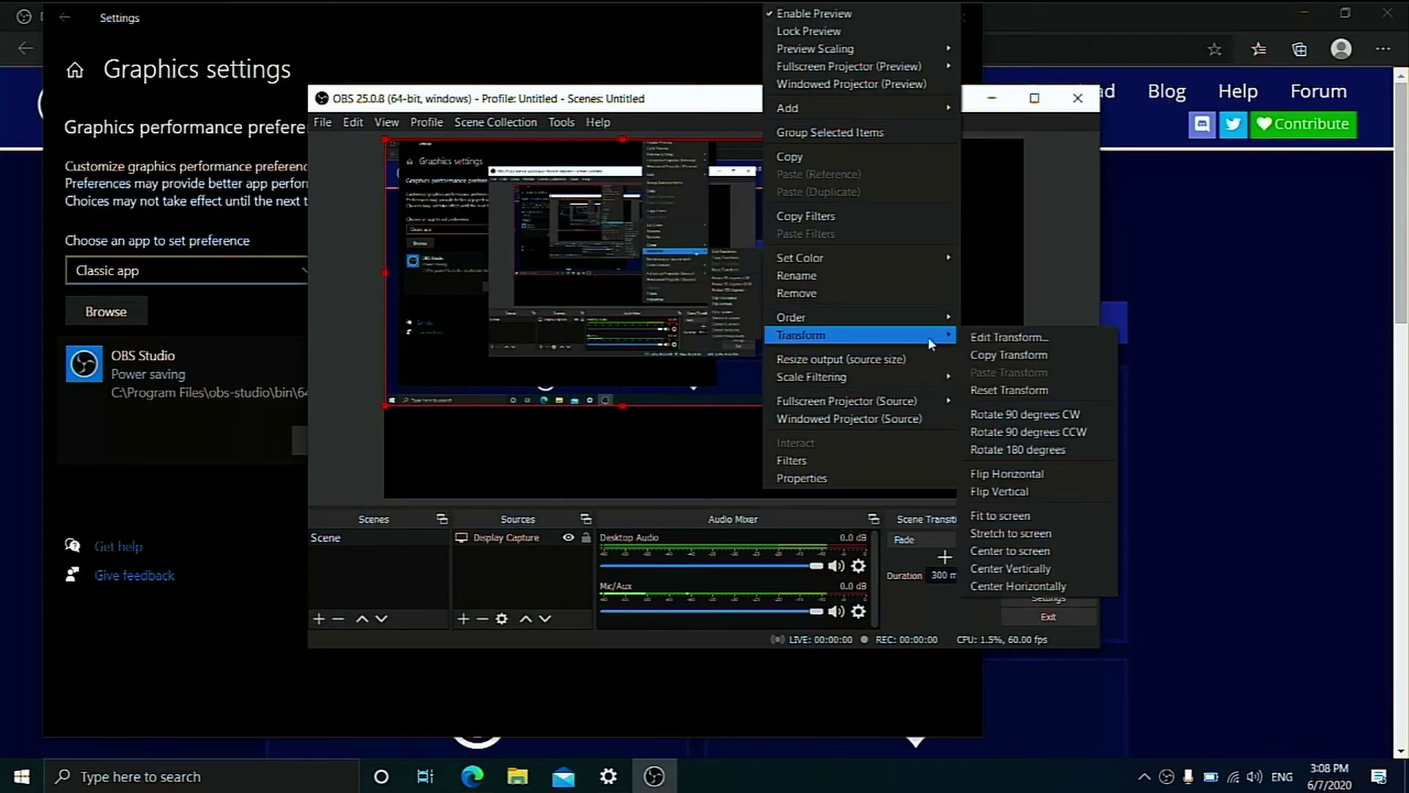
click(1015, 513)
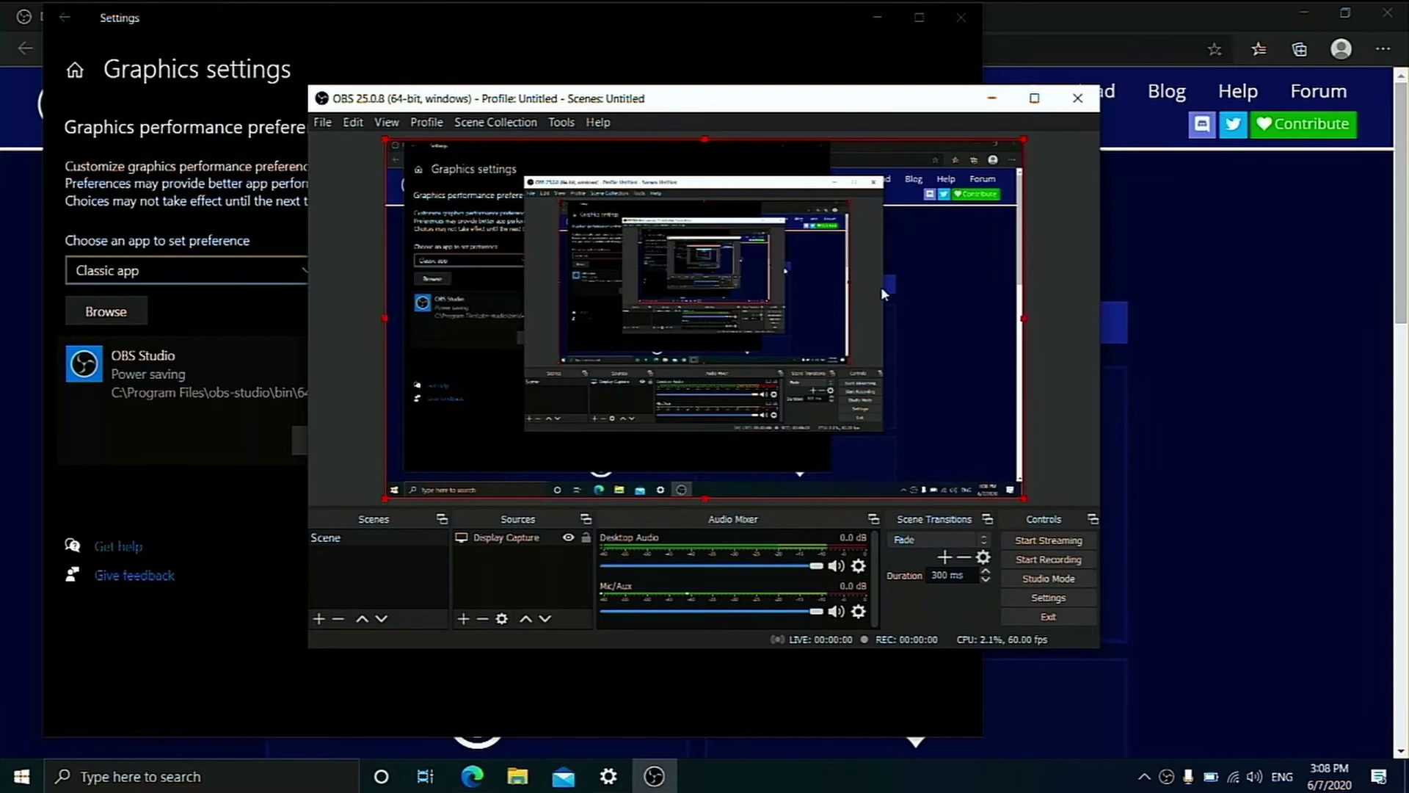
Add a Video Capture Device source for the integrated webcam and allow webcam access.
click(464, 618)
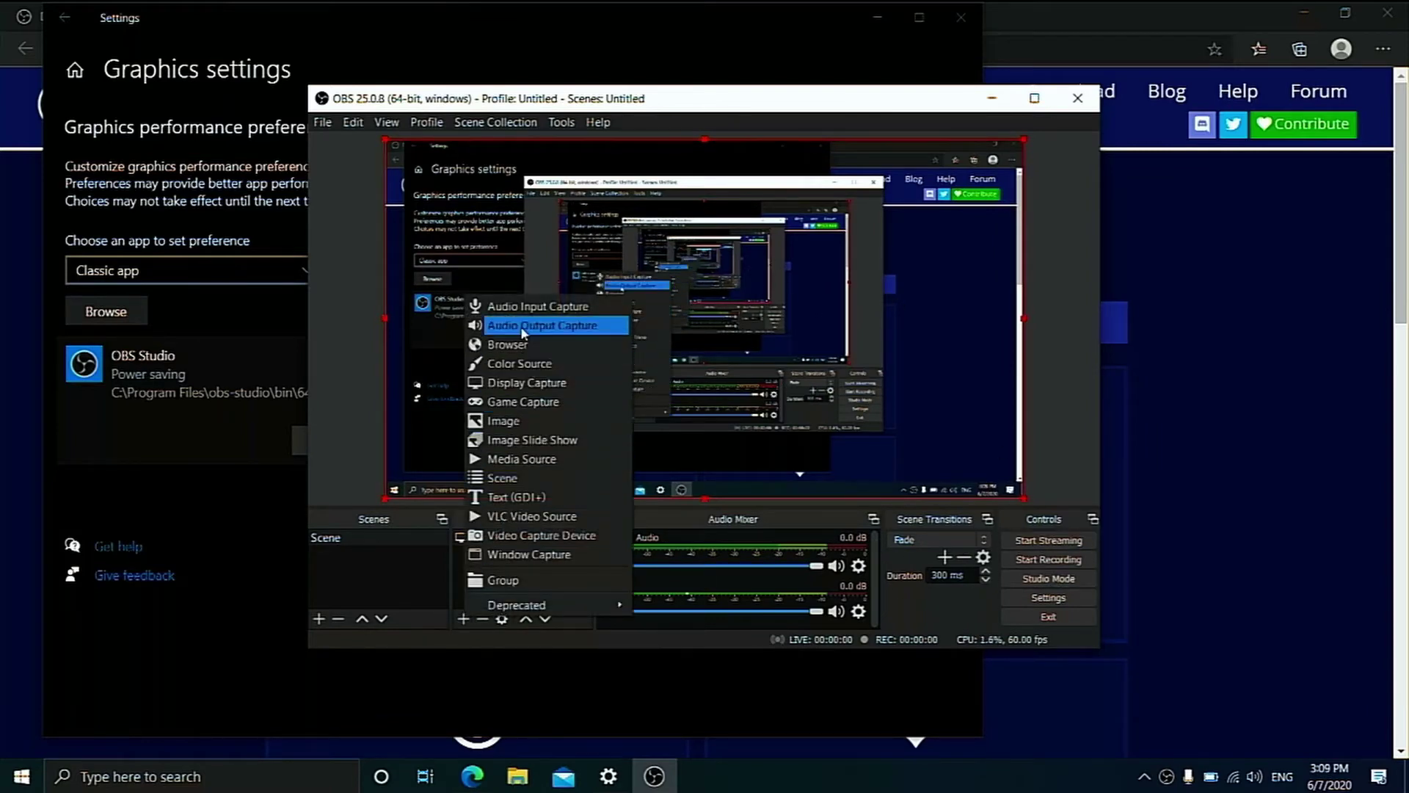
click(539, 535)
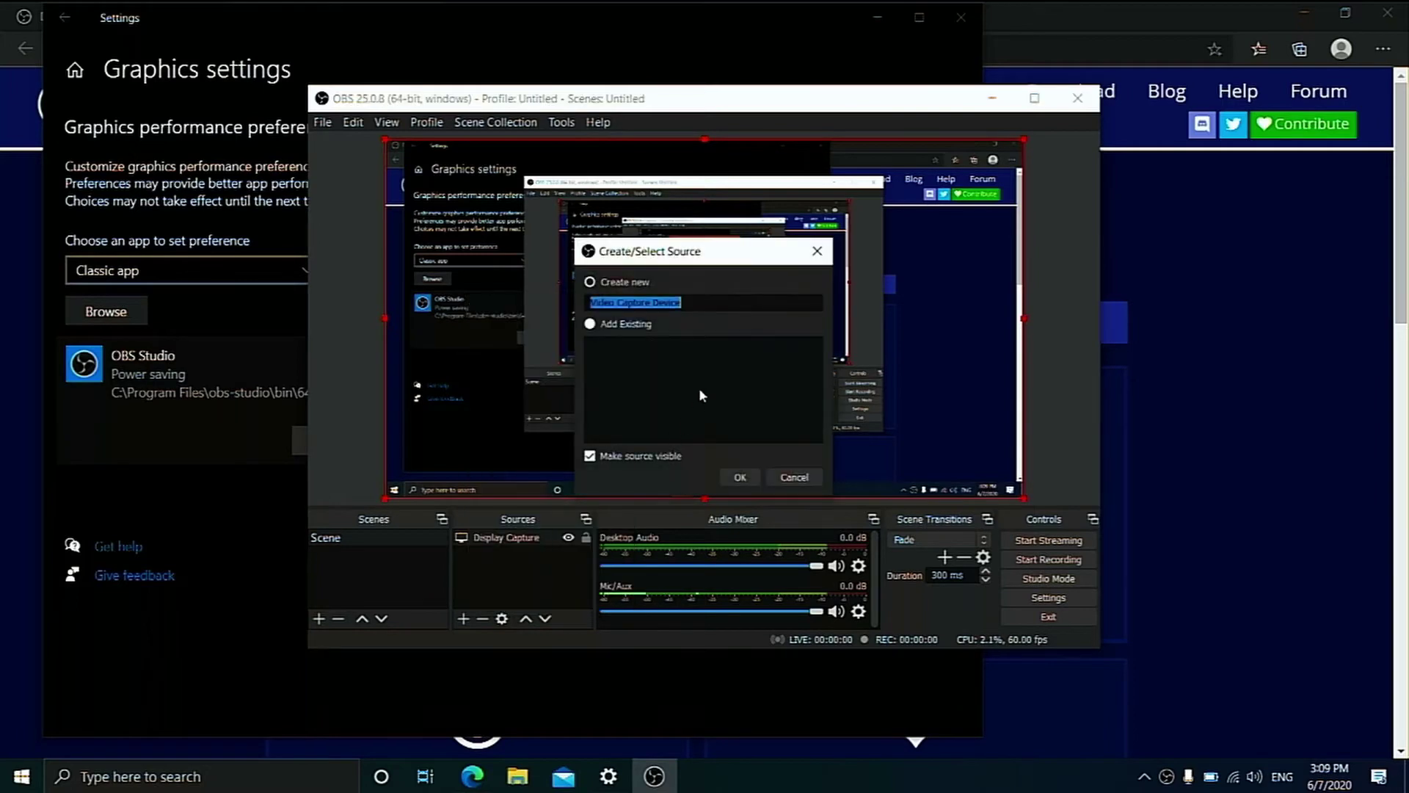
click(744, 477)
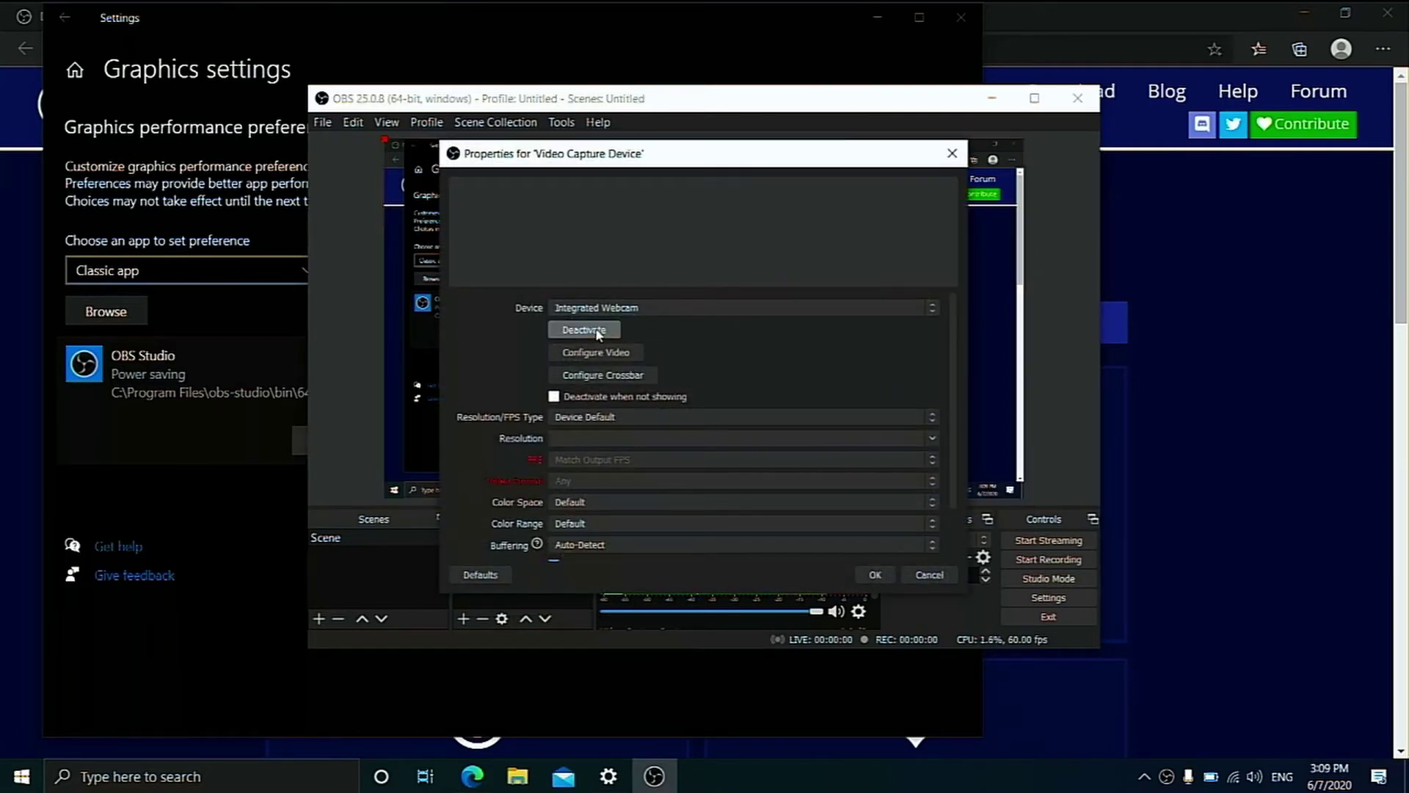
click(600, 329)
click(881, 574)
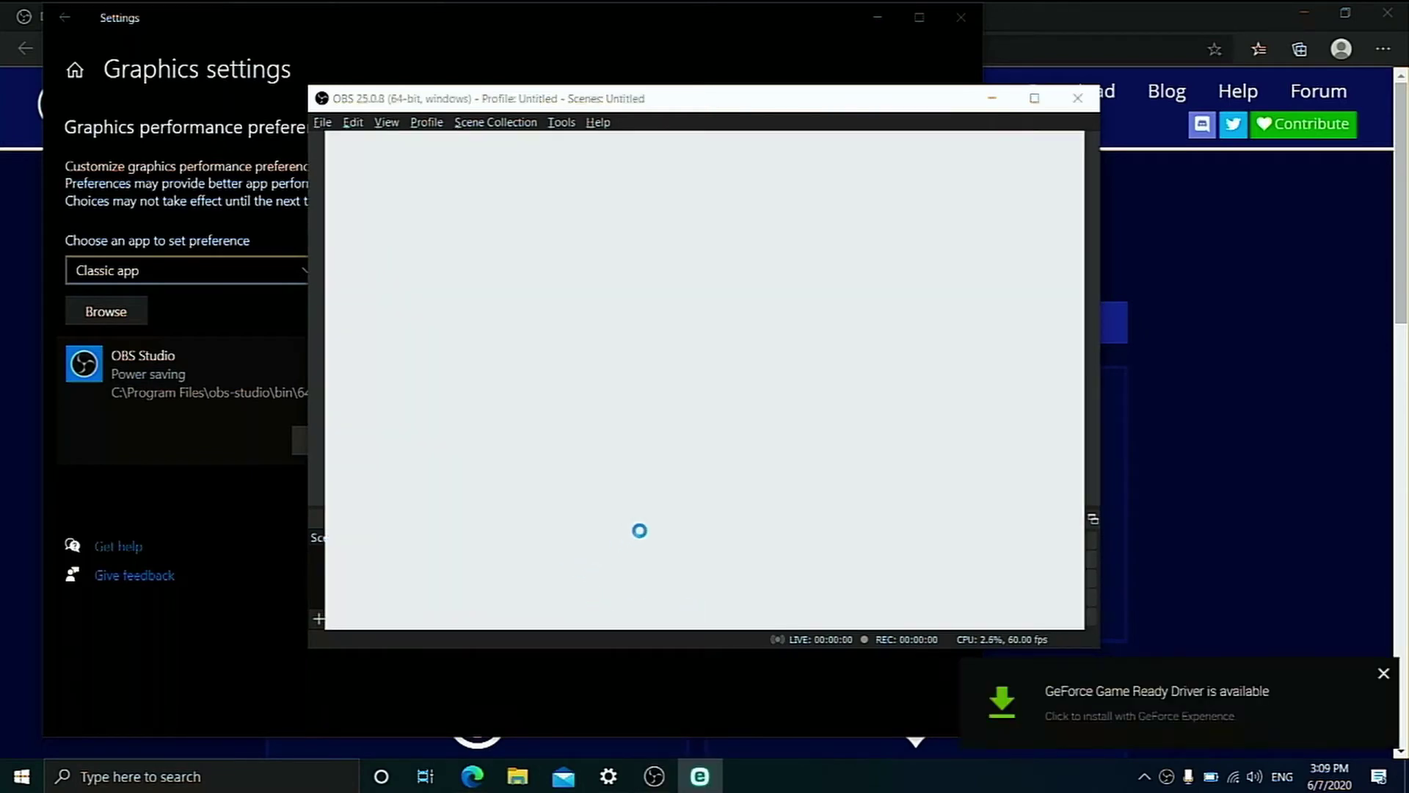
click(912, 423)
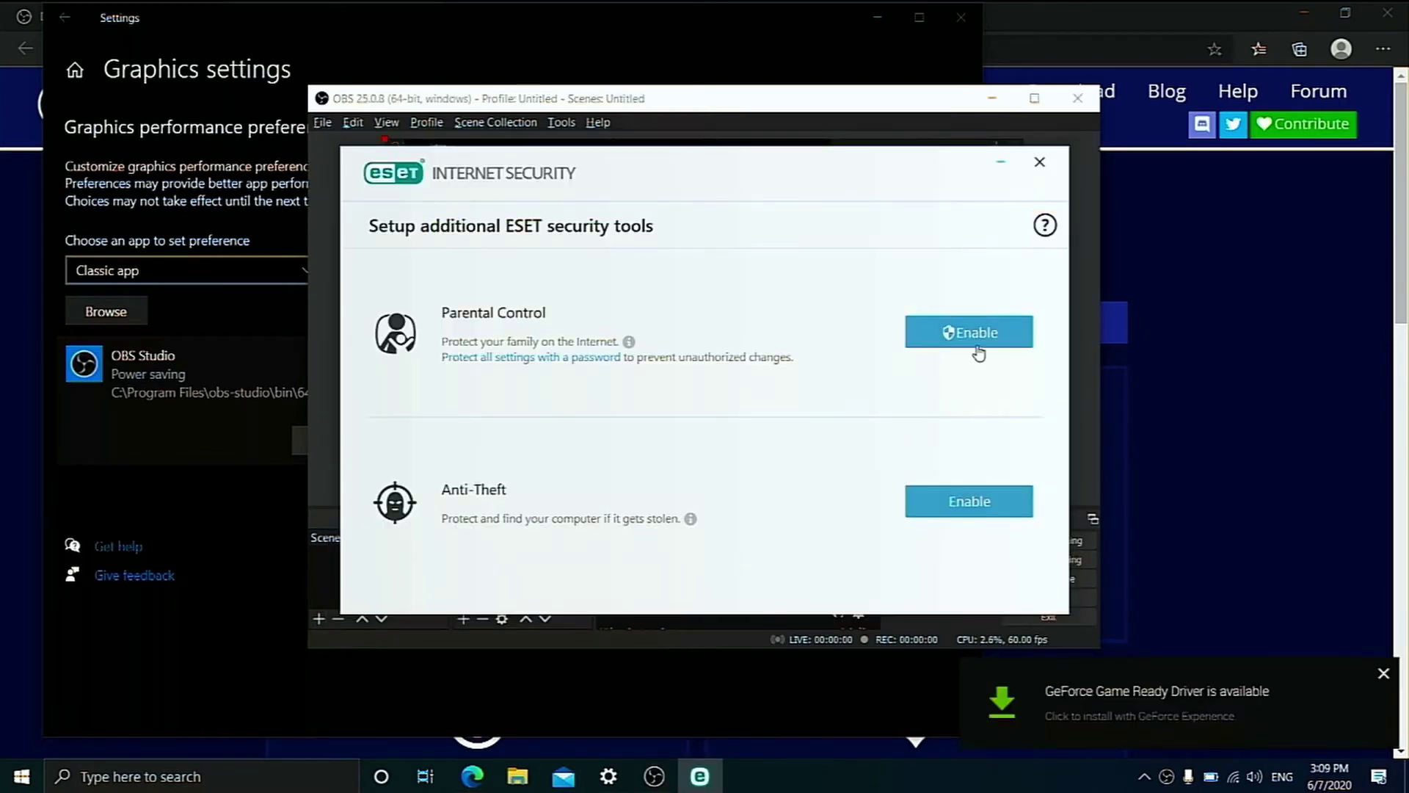
Move and shrink the webcam feed into the canvas's bottom-right corner.
click(998, 168)
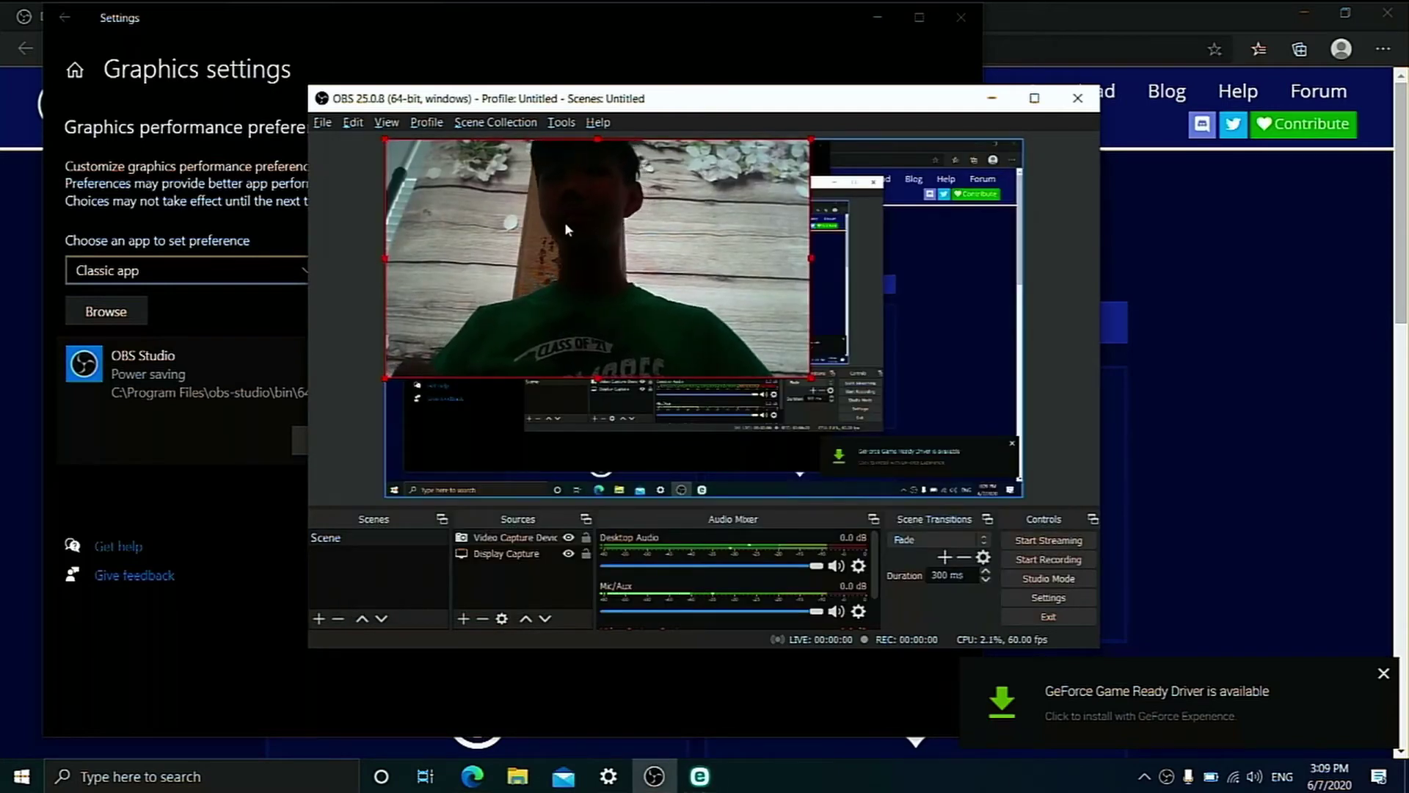
drag(565, 230, 778, 349)
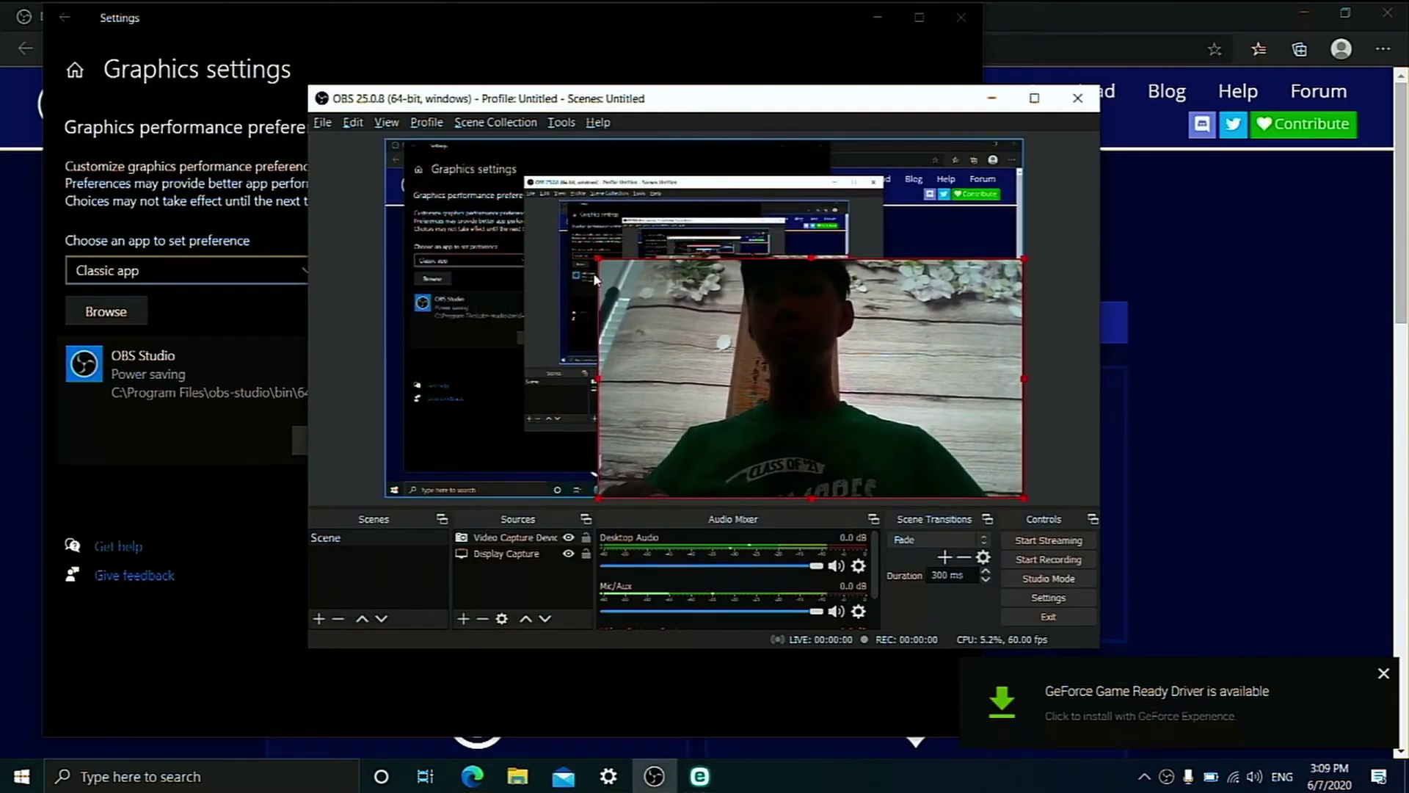
drag(598, 259, 868, 411)
Set the Output recording format to mp4 and apply it.
click(1088, 459)
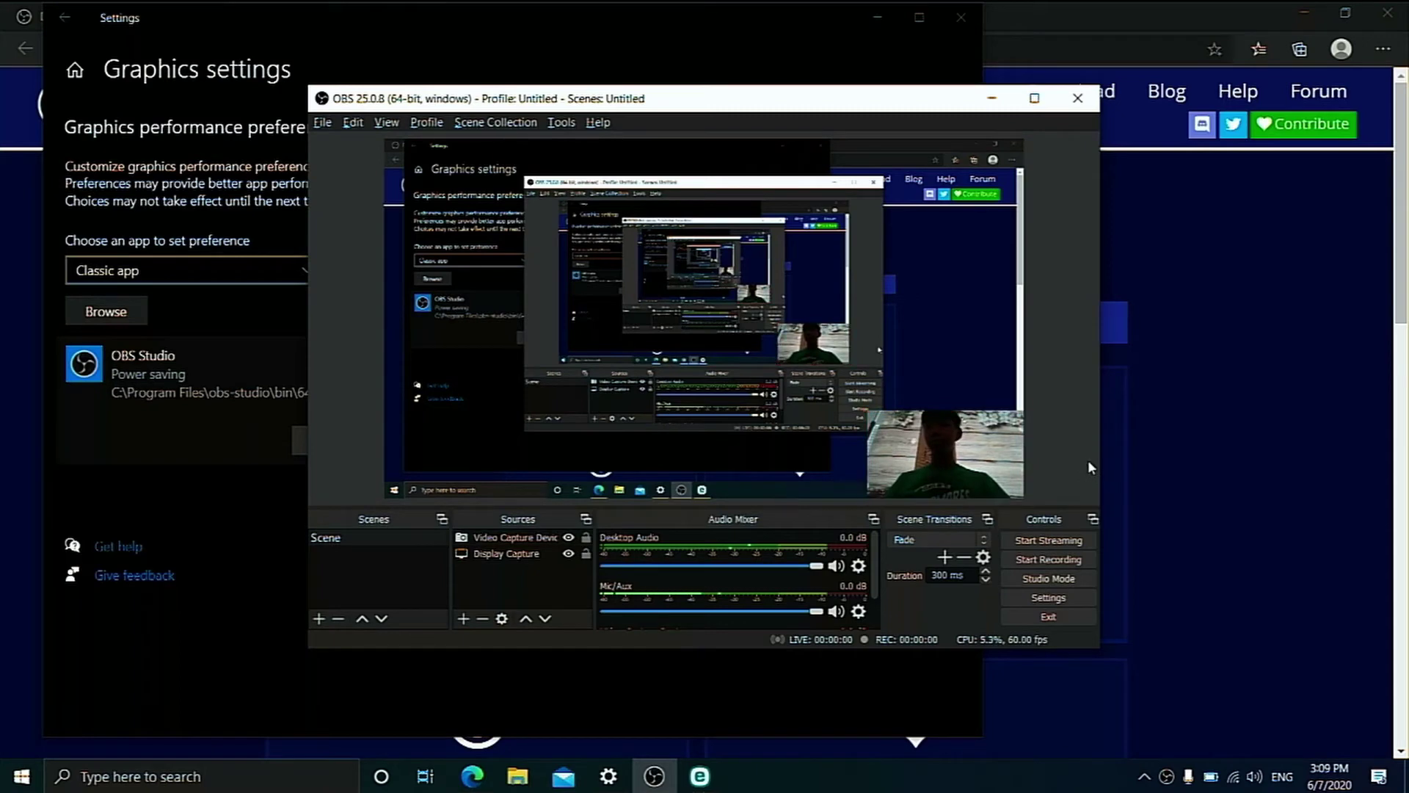
click(1048, 597)
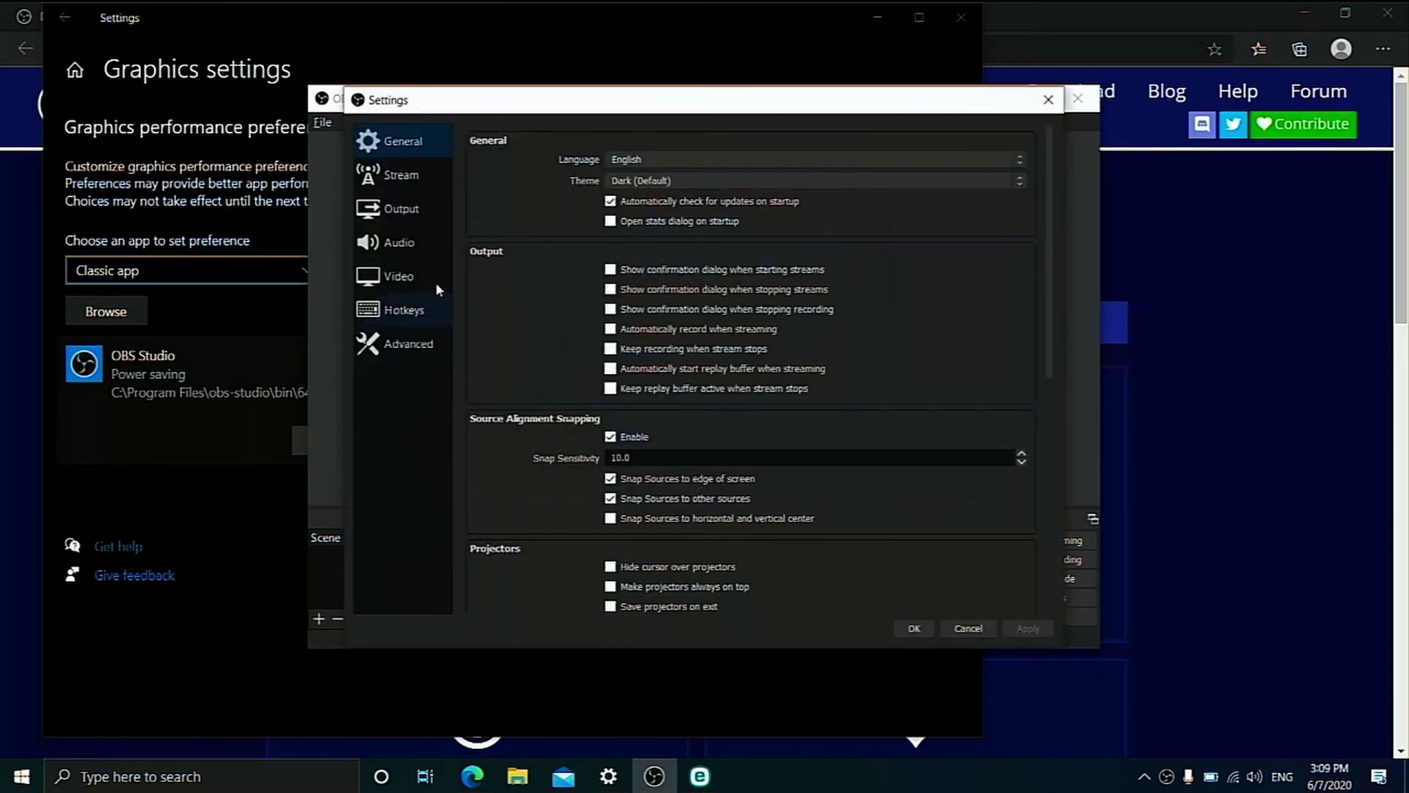
click(429, 214)
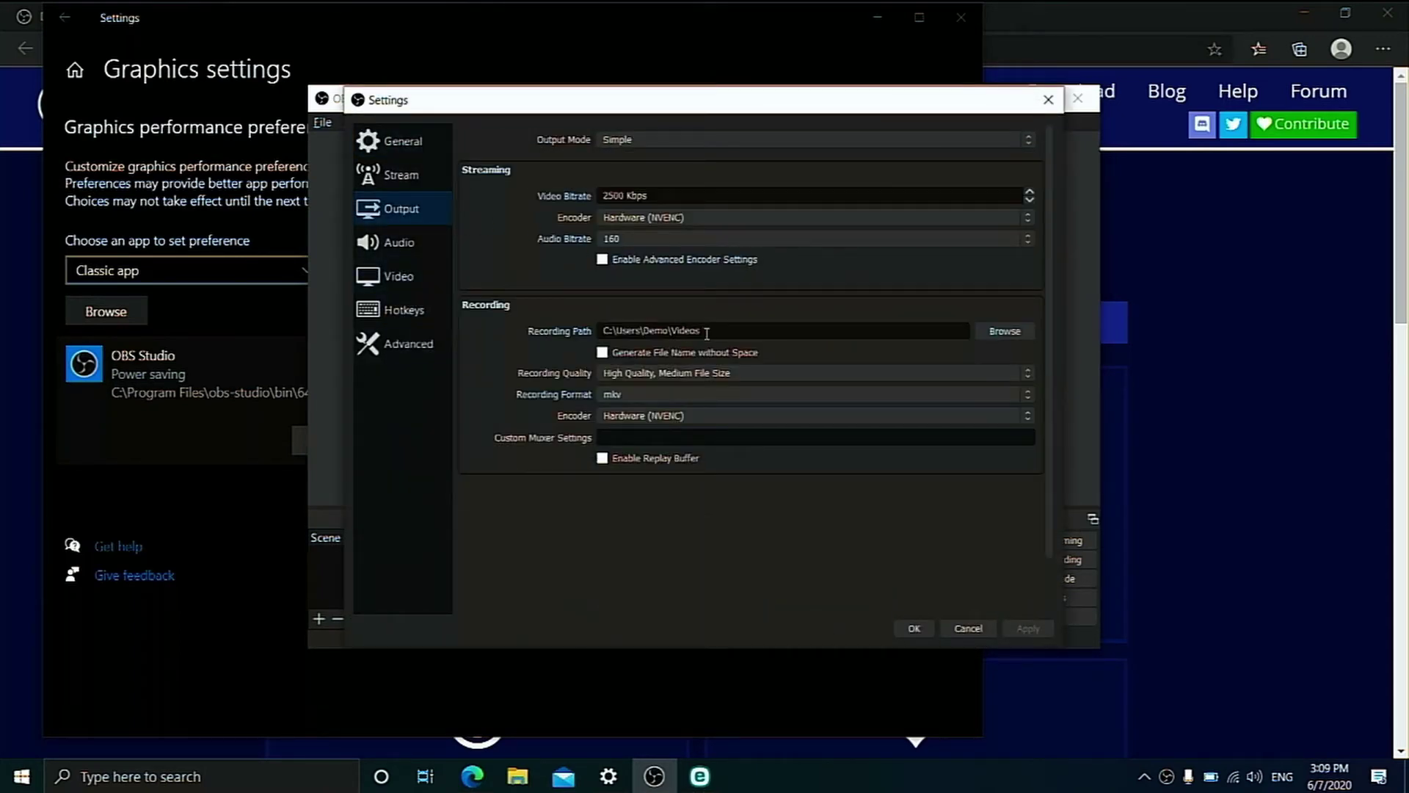
click(640, 392)
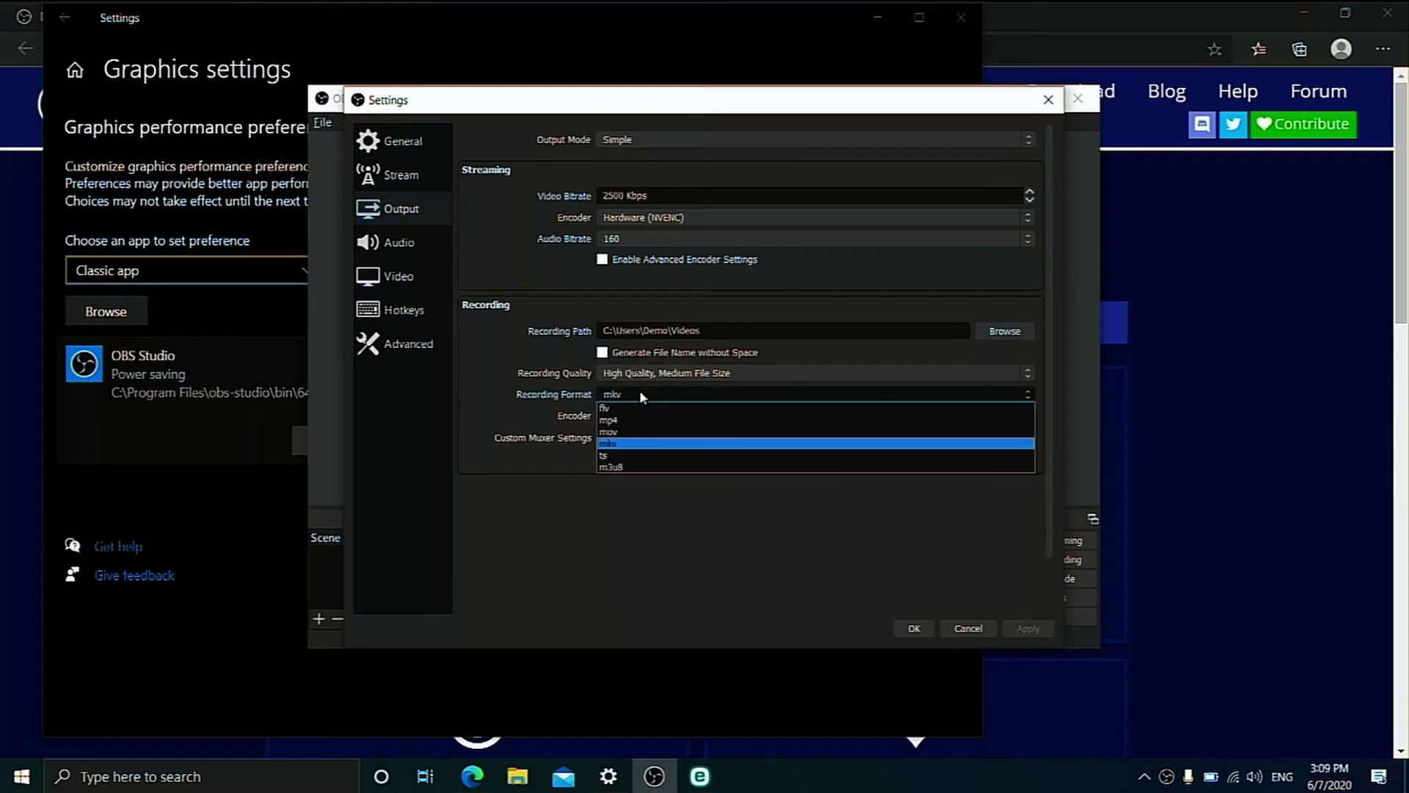
click(649, 420)
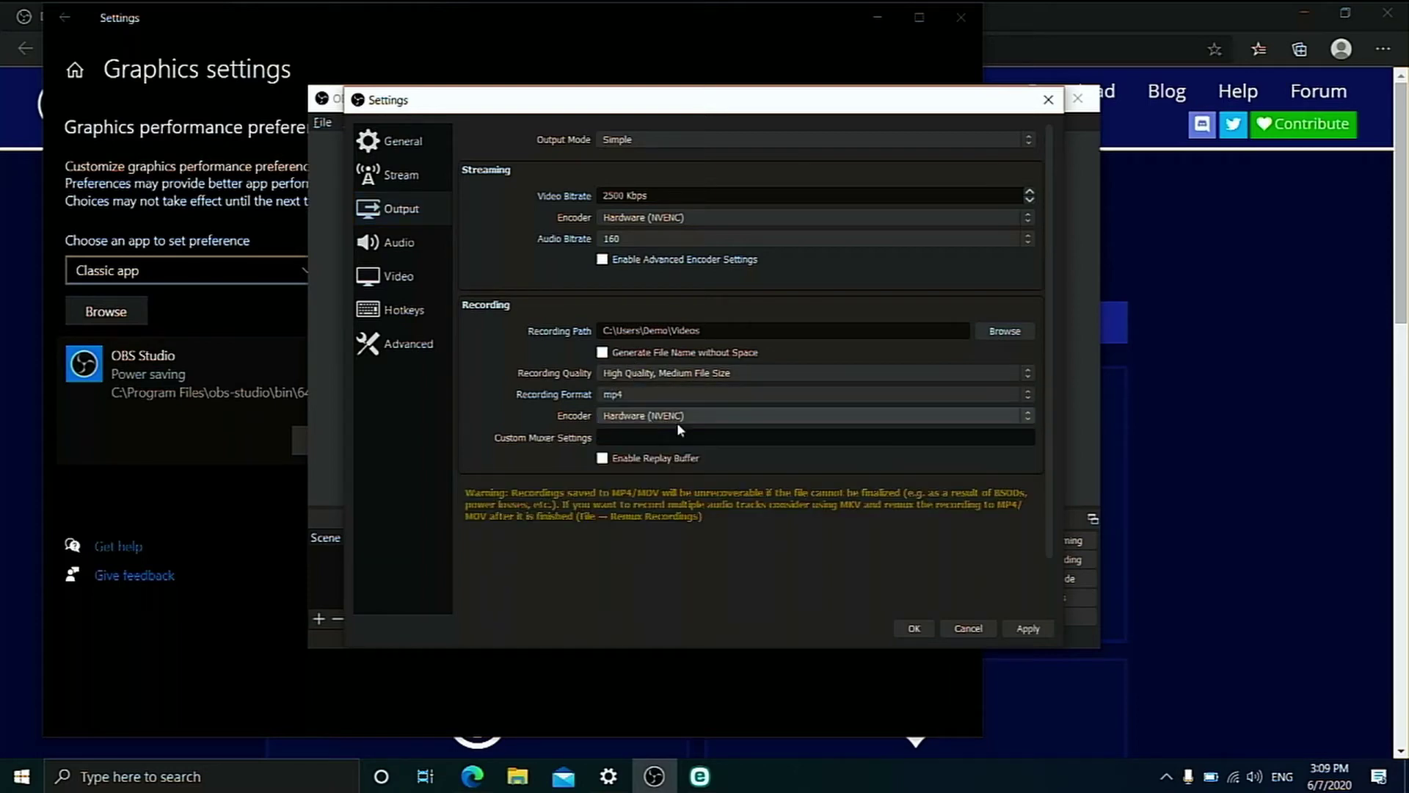
click(1026, 628)
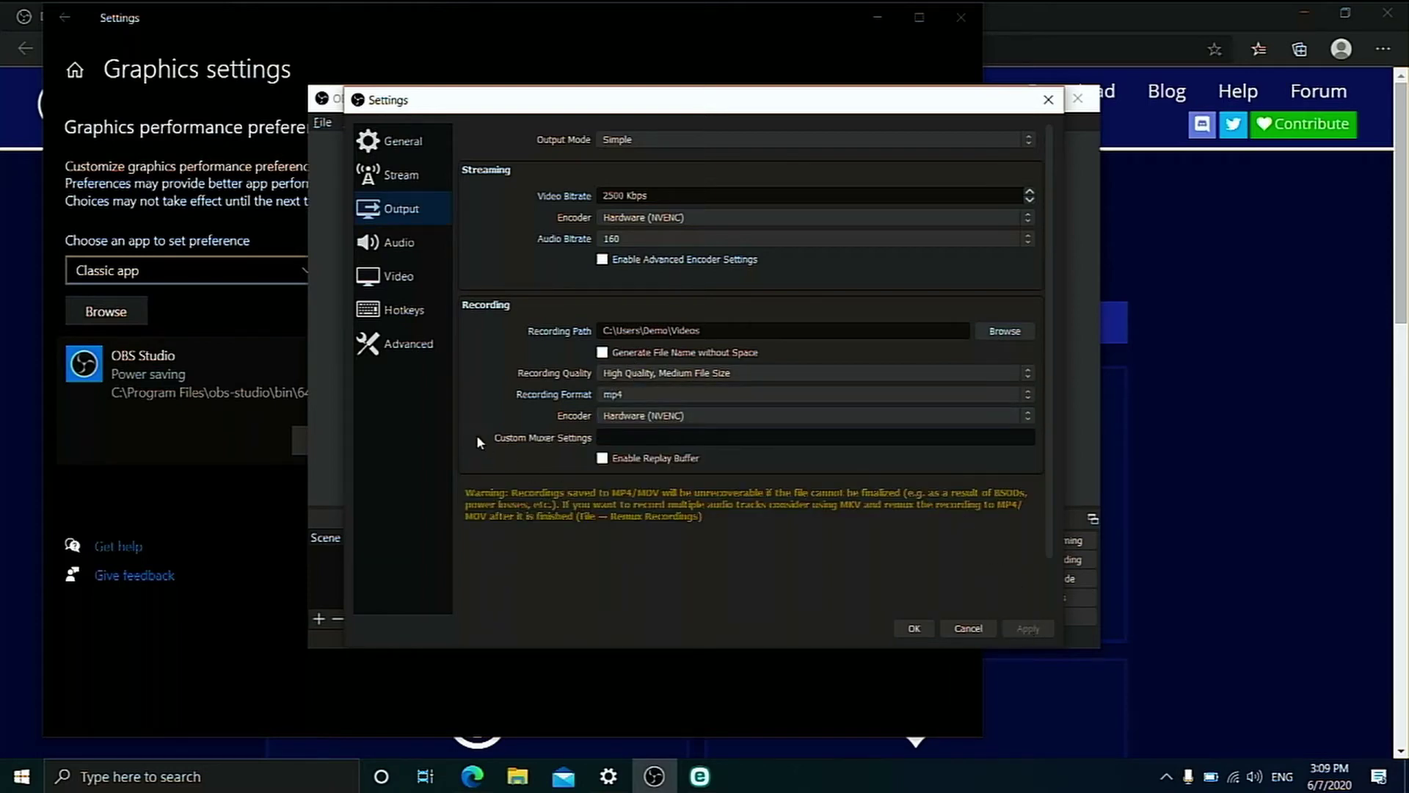
Assign Start Recording and Stop Recording hotkeys, then apply and close Settings.
click(408, 343)
scroll(718, 443, down, 5)
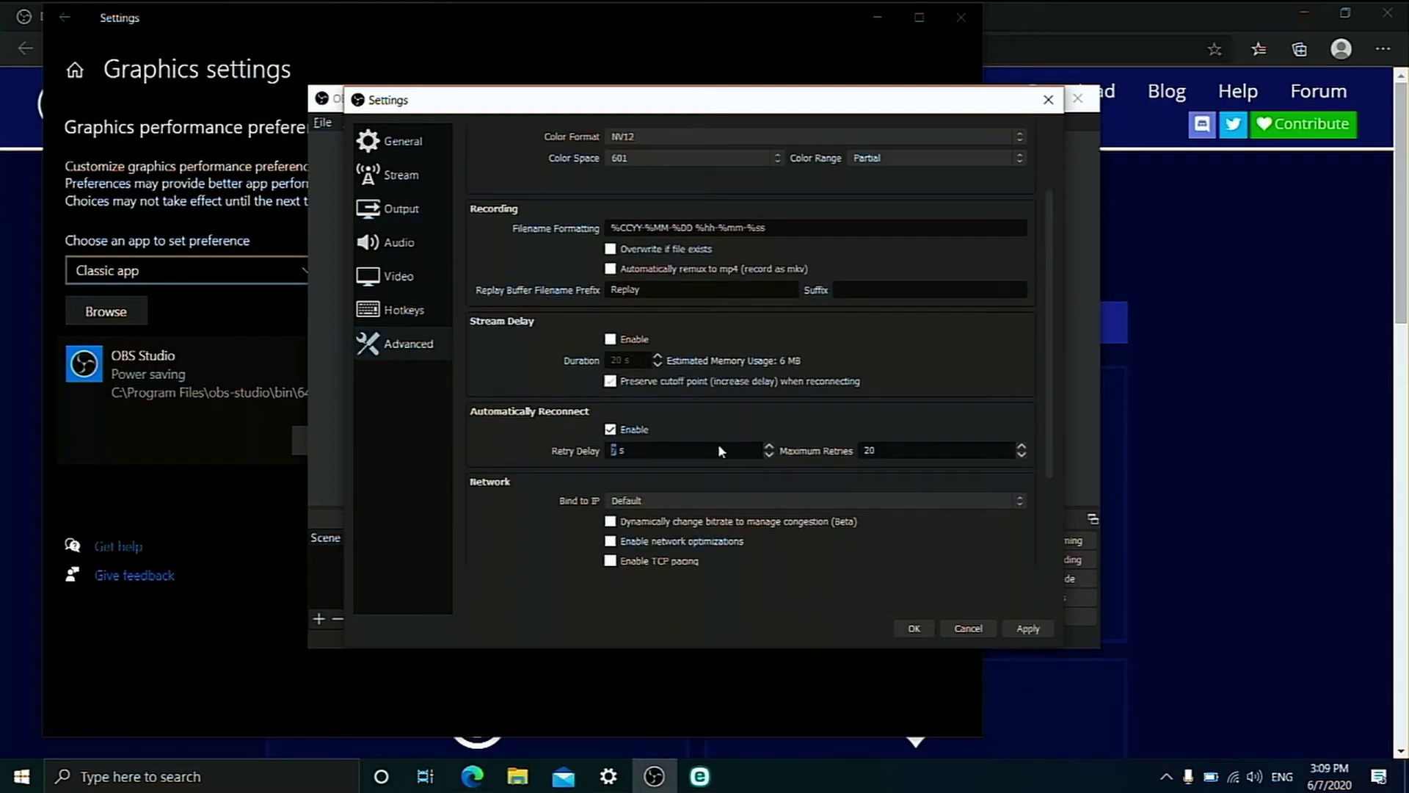
click(381, 308)
scroll(639, 486, down, 6)
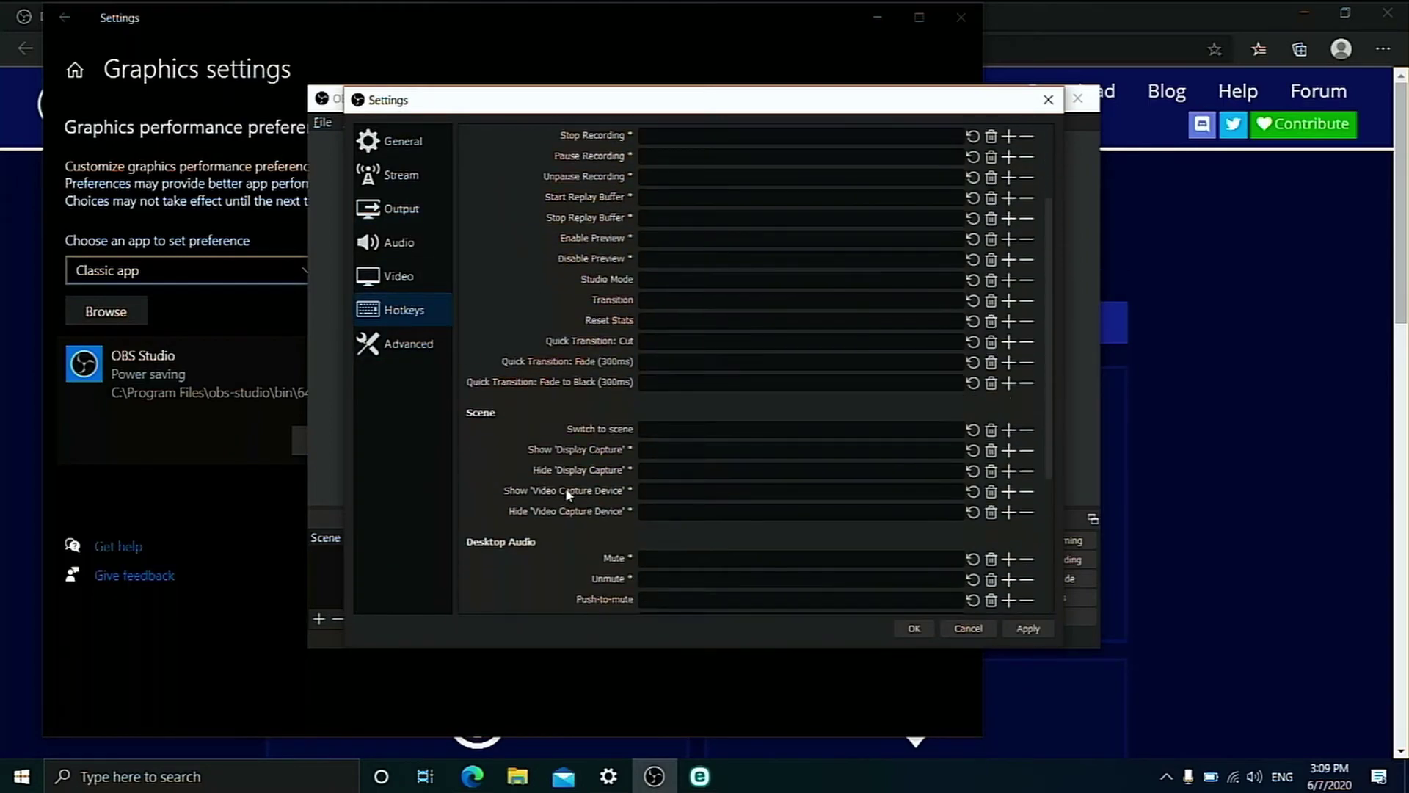
scroll(574, 340, up, 5)
scroll(572, 339, up, 2)
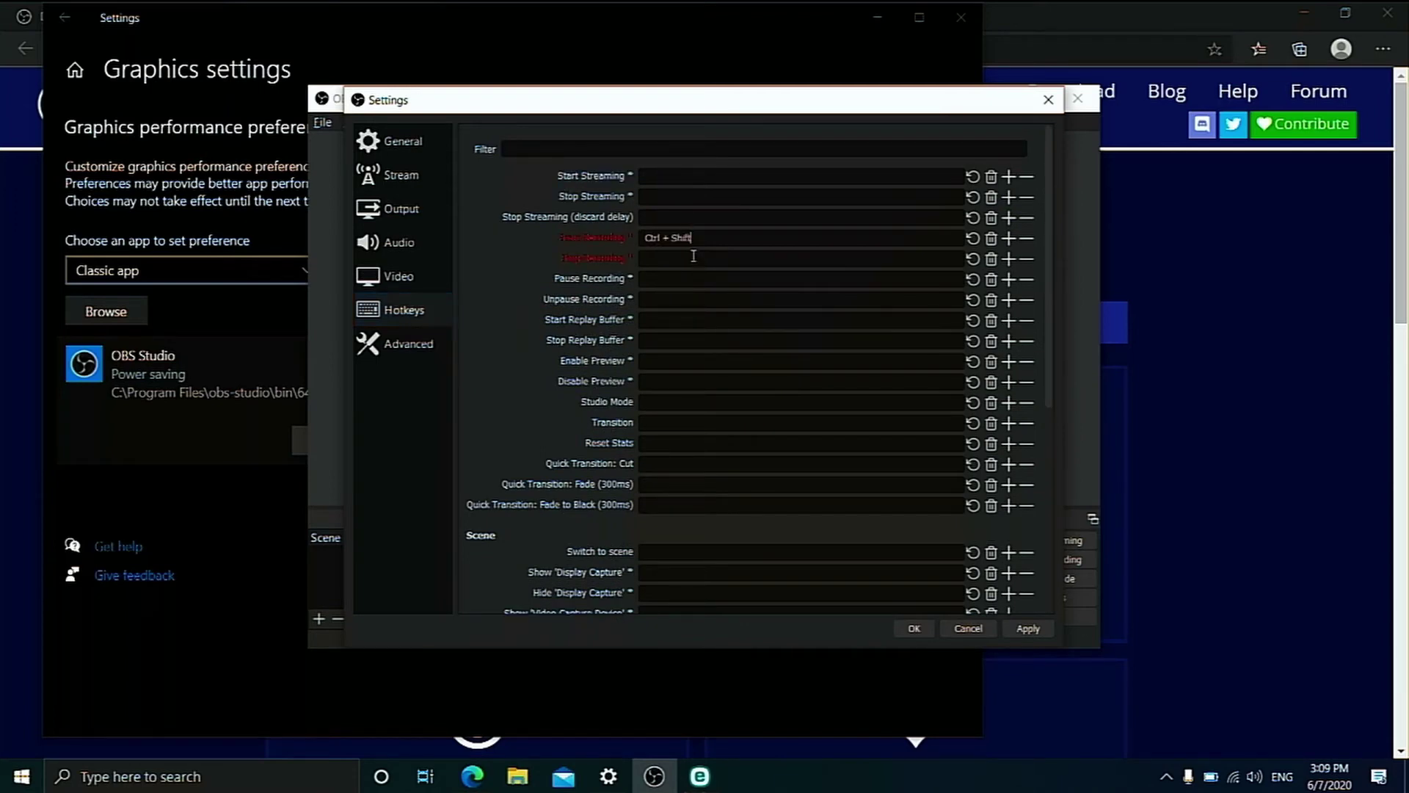
click(1028, 629)
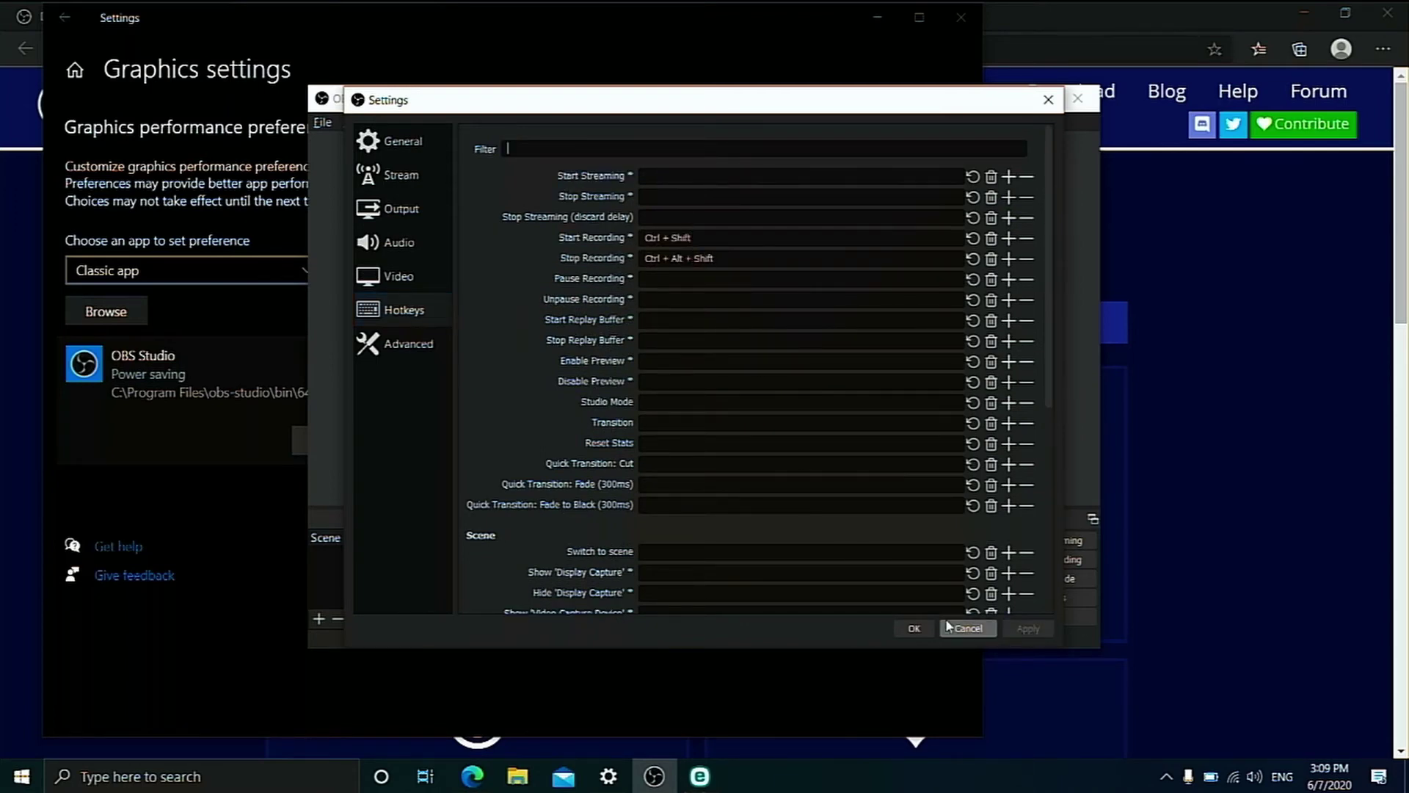
click(914, 629)
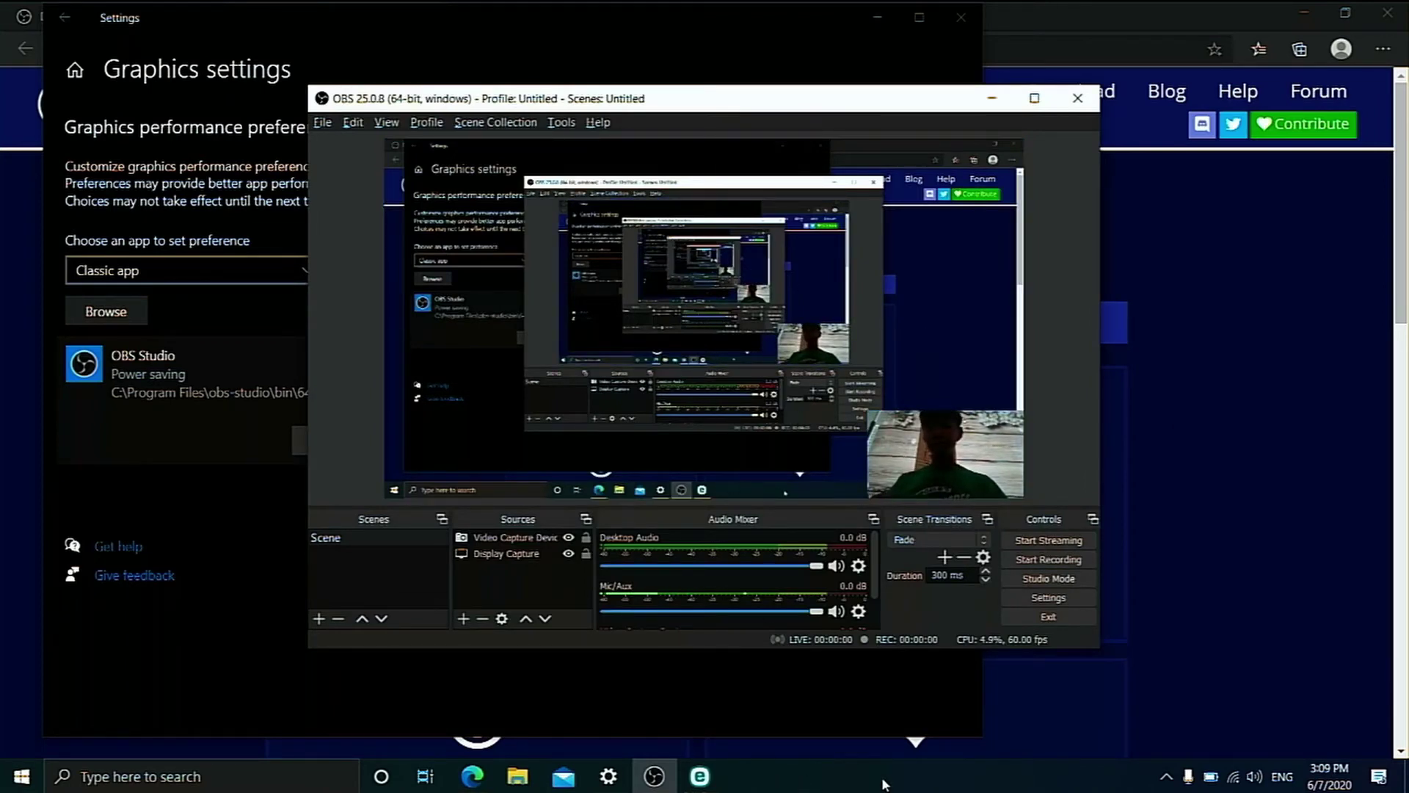
Remove the webcam source and add a Window Capture of the msedge.exe Edge window.
click(483, 618)
click(464, 619)
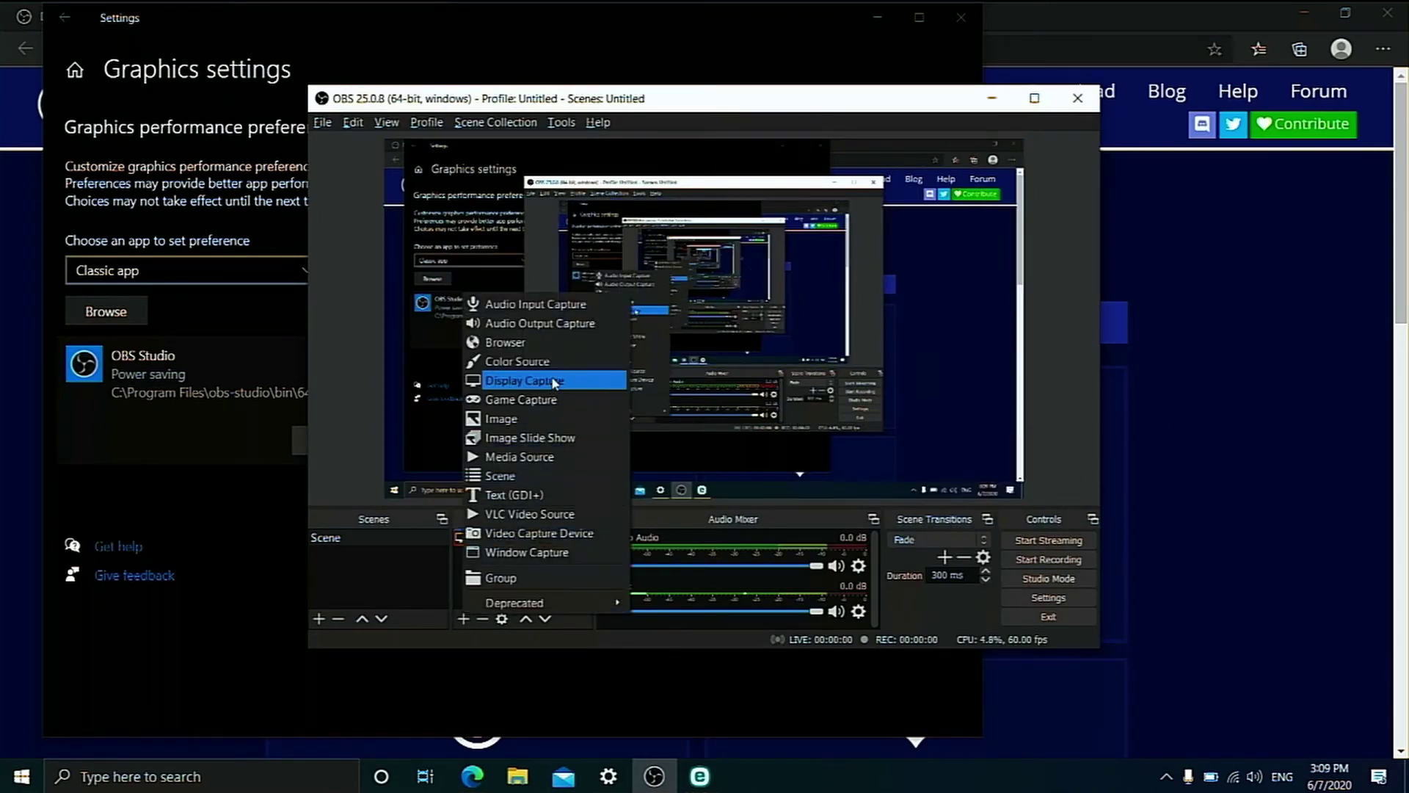
click(558, 549)
click(732, 479)
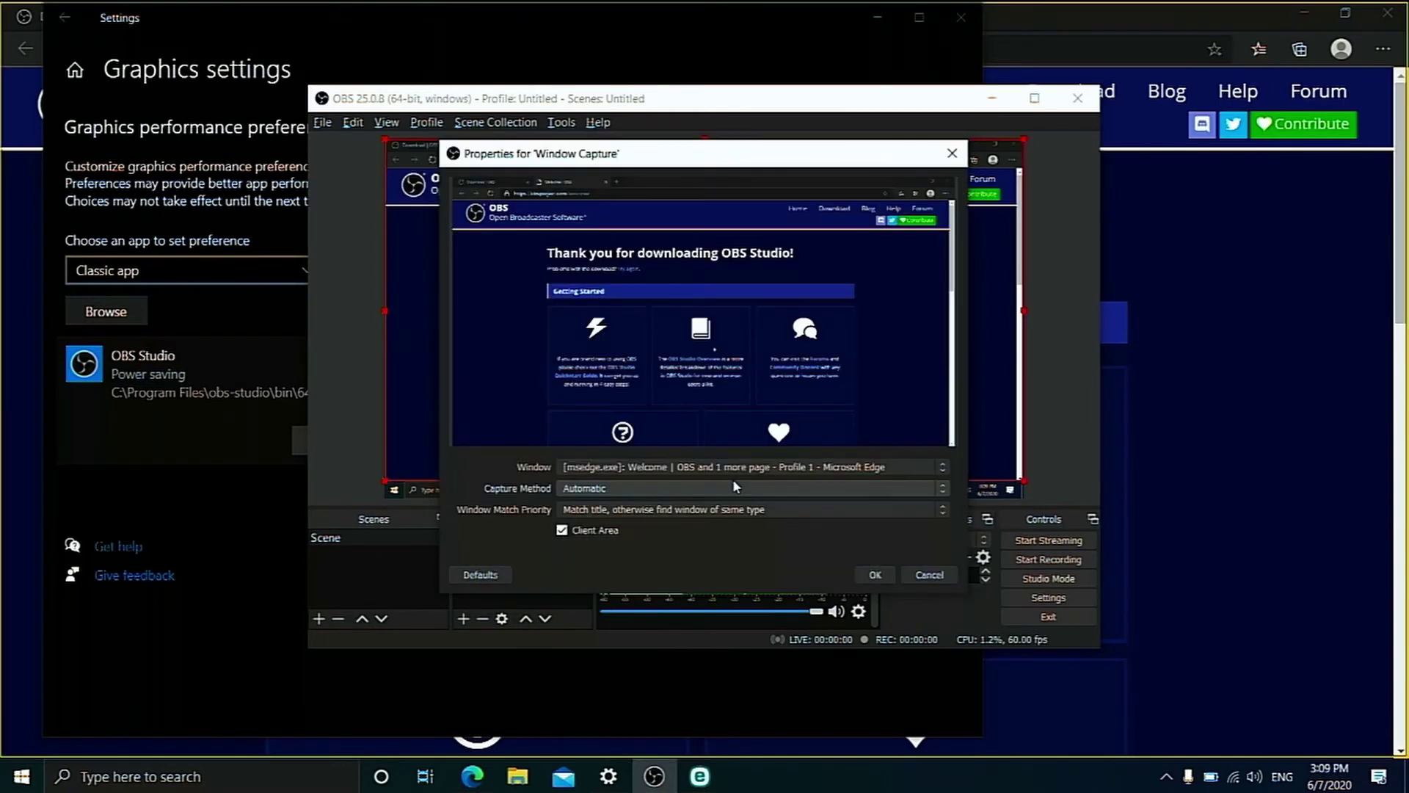
click(767, 467)
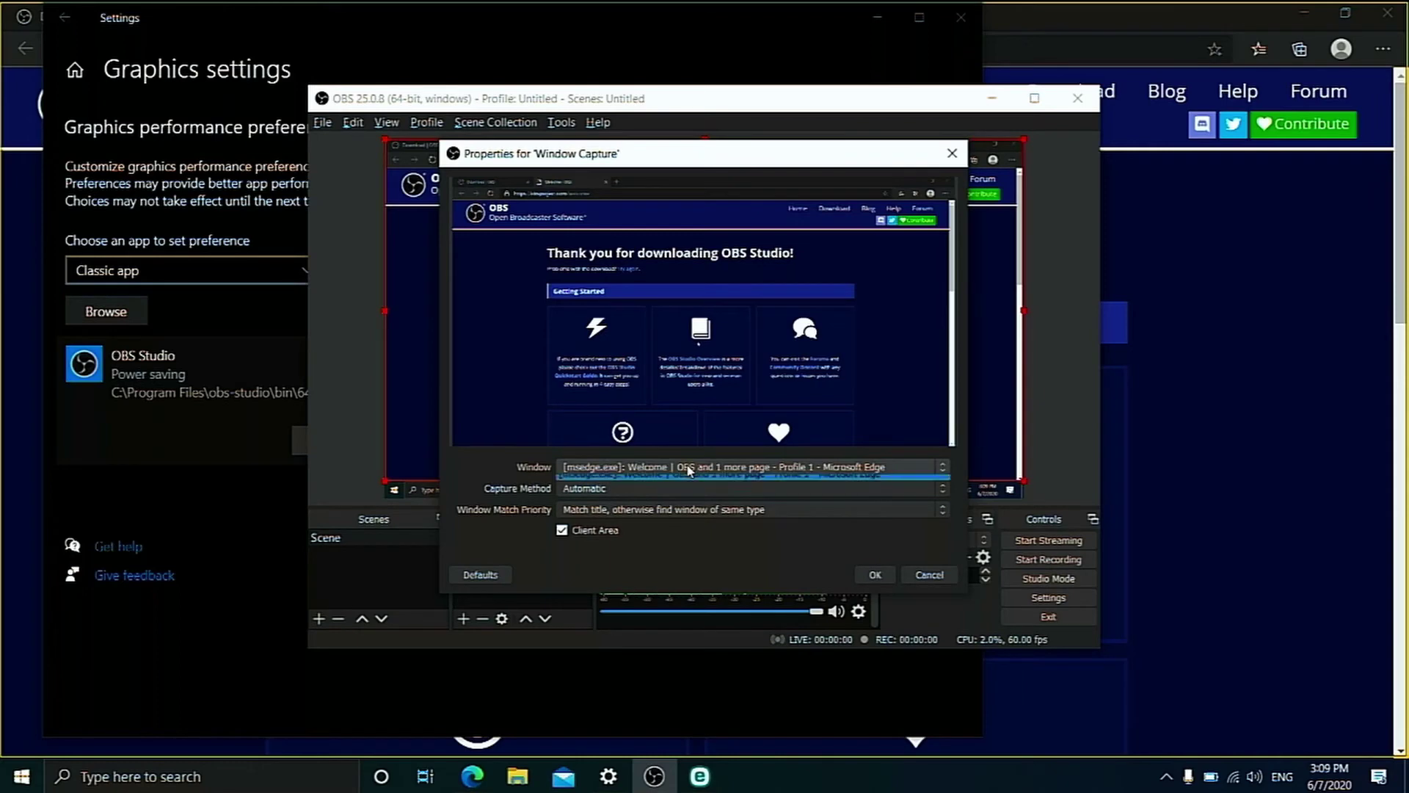
click(670, 482)
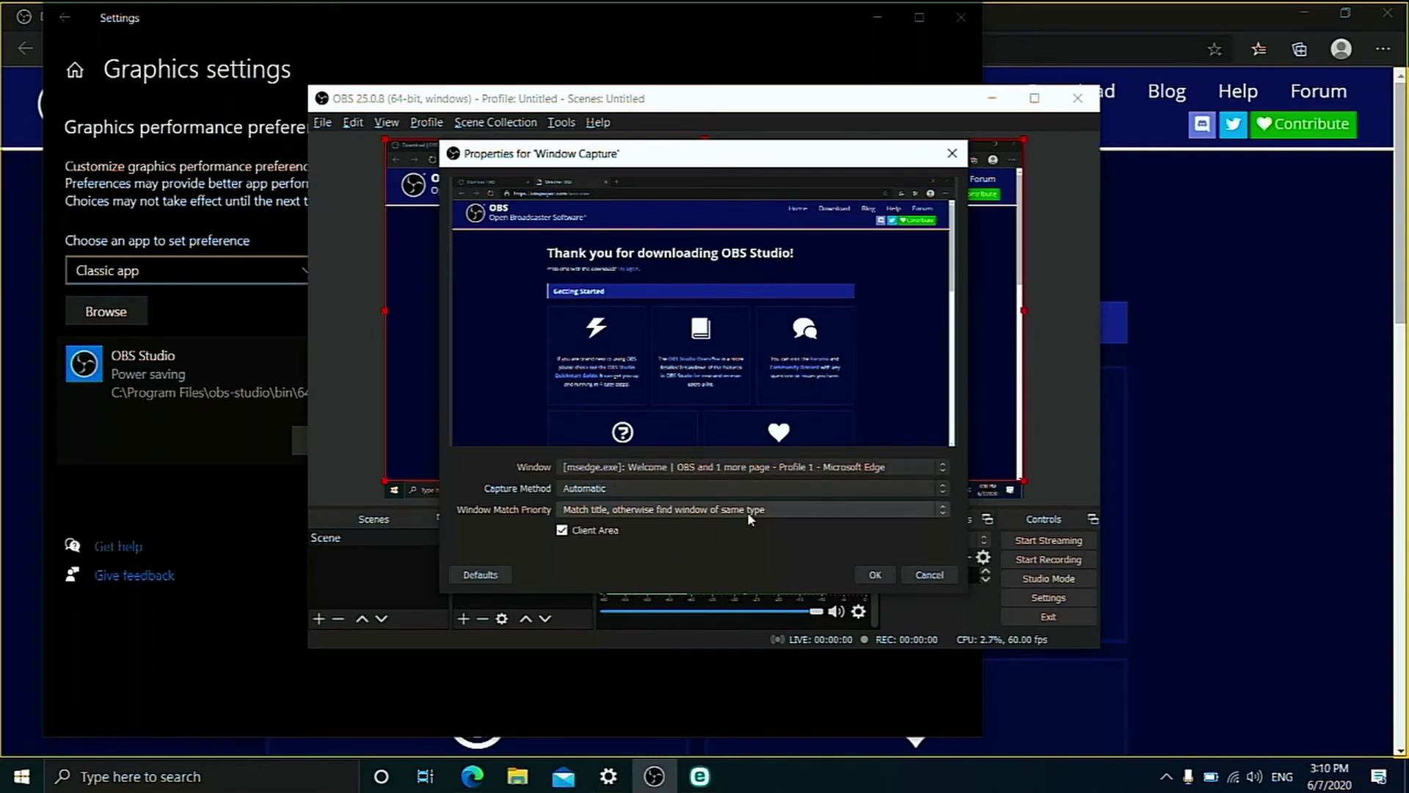
click(874, 575)
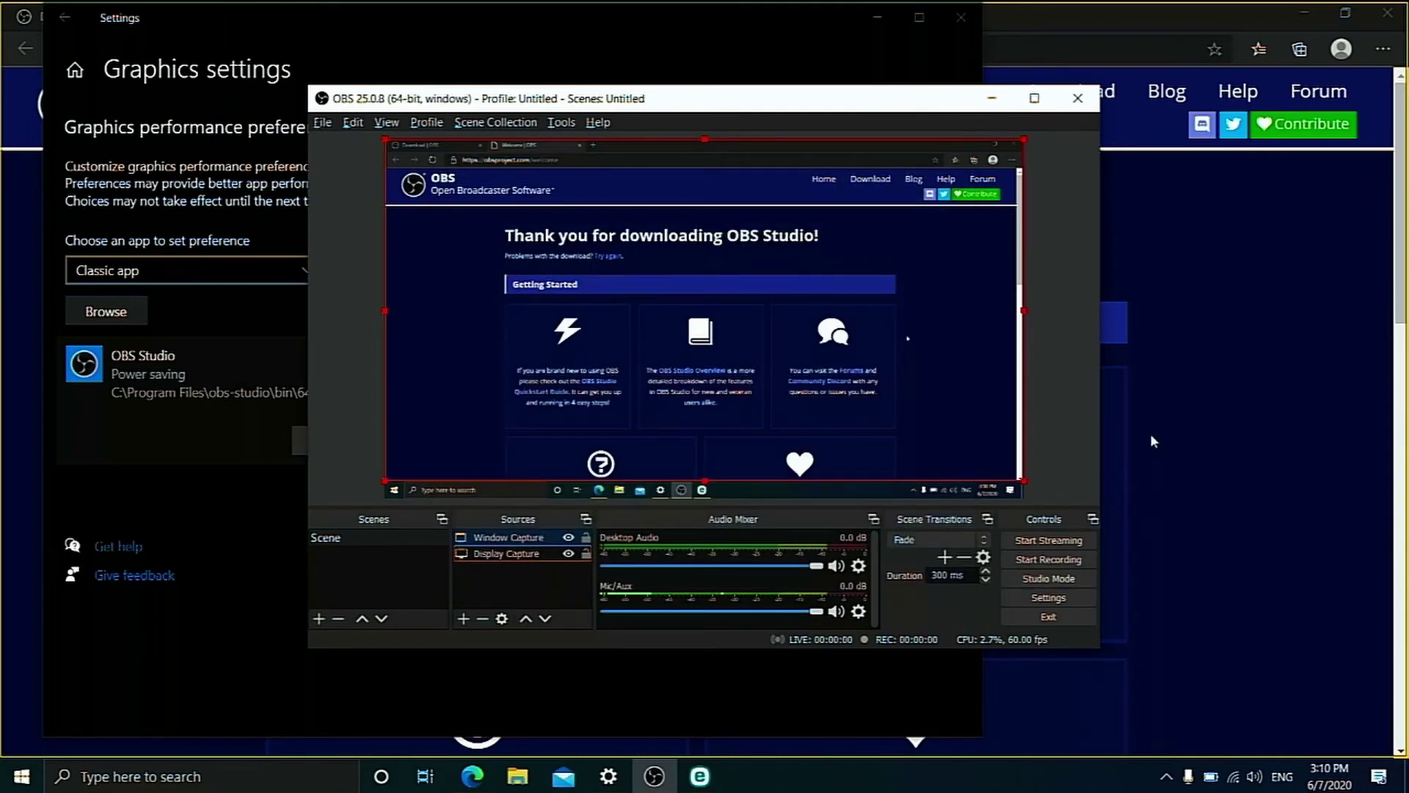
Remove the Display Capture source from the scene.
click(468, 552)
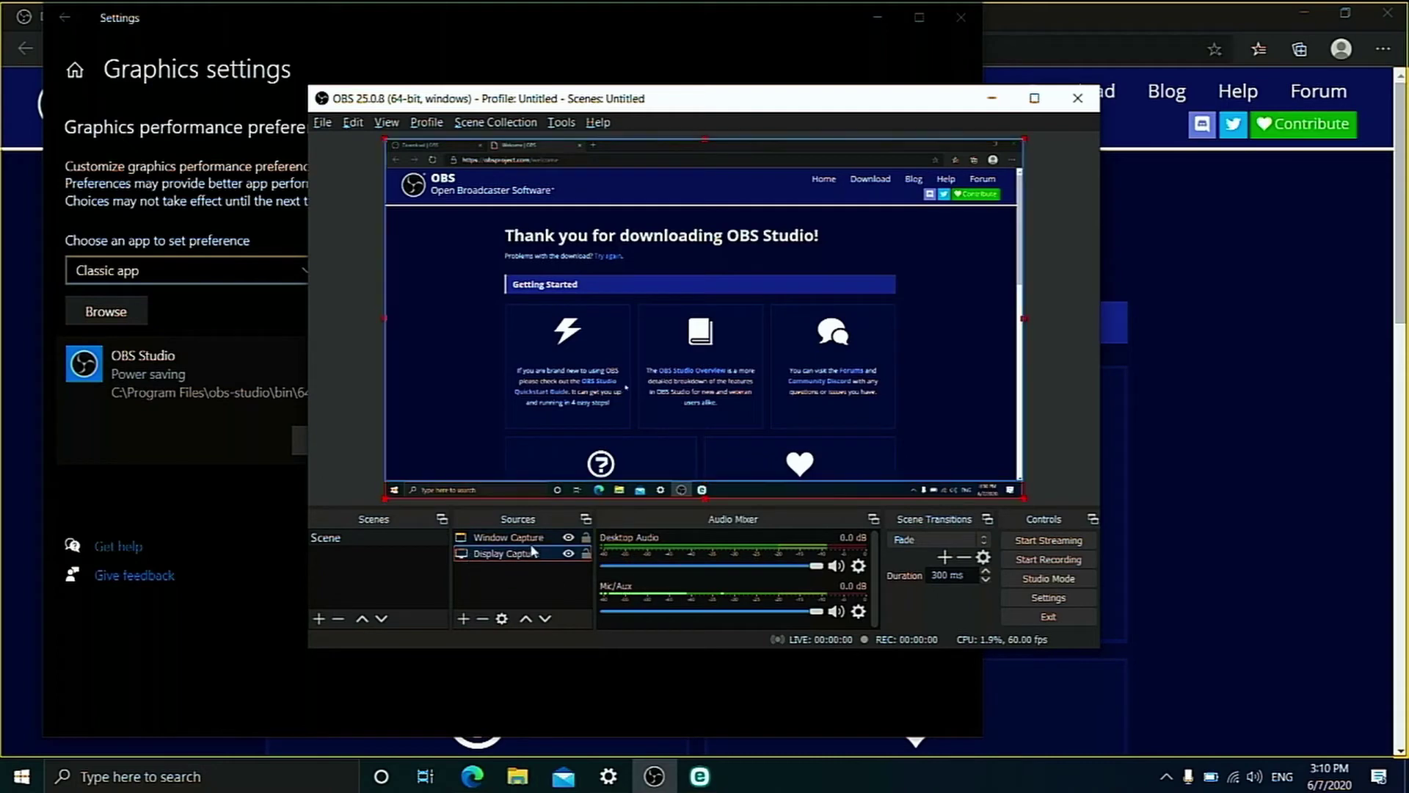
click(484, 618)
key(Return)
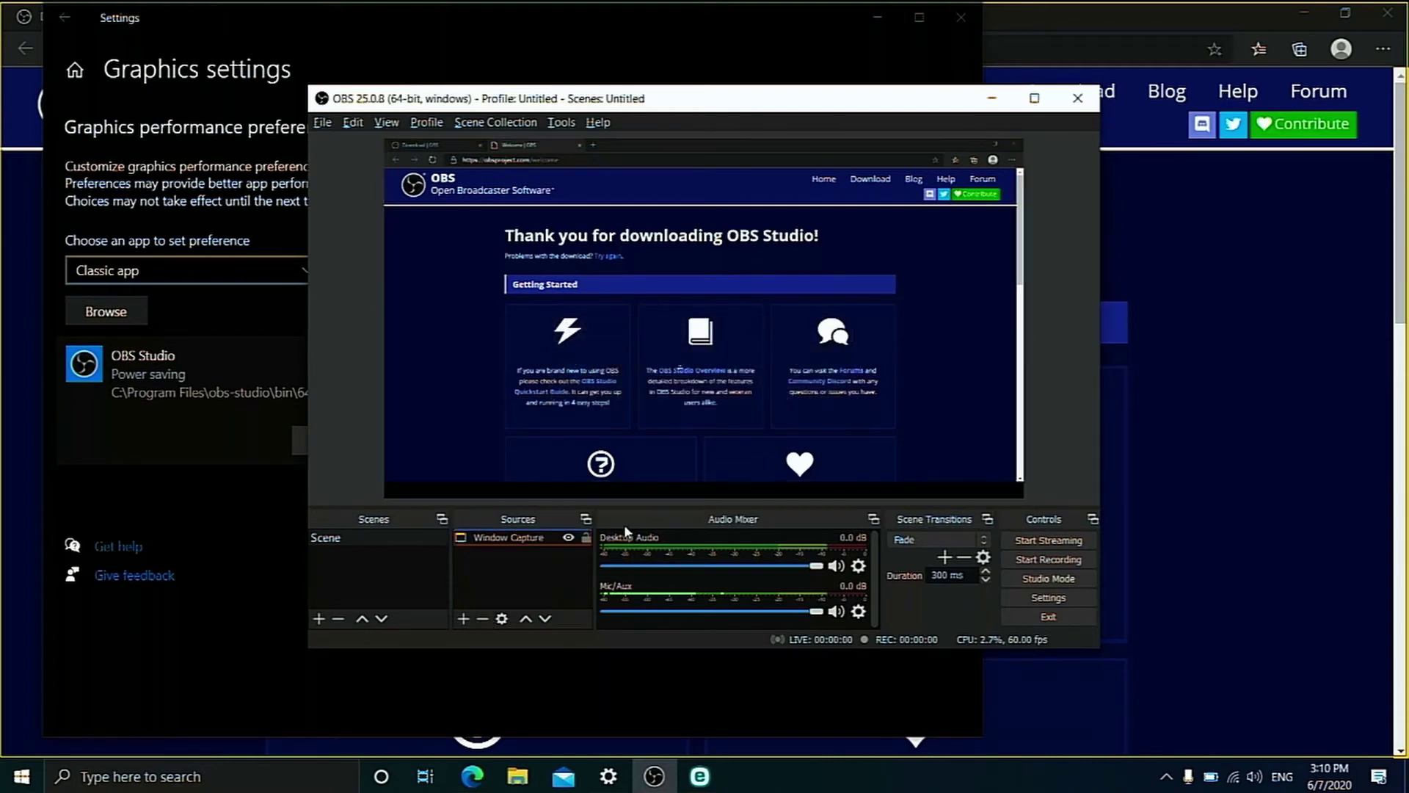
Add a Video Capture Device webcam source and resize it into the preview's lower-right corner.
click(455, 620)
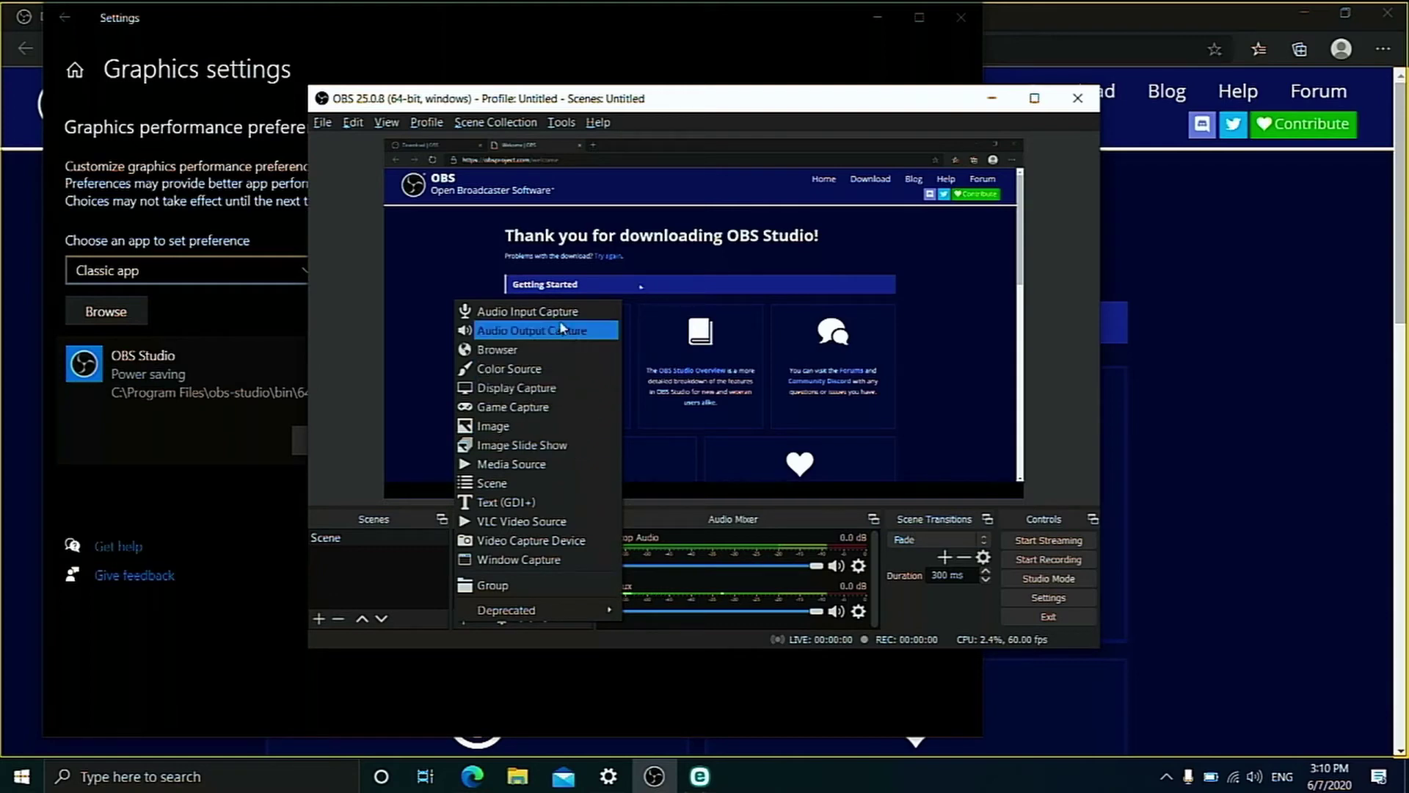
click(521, 540)
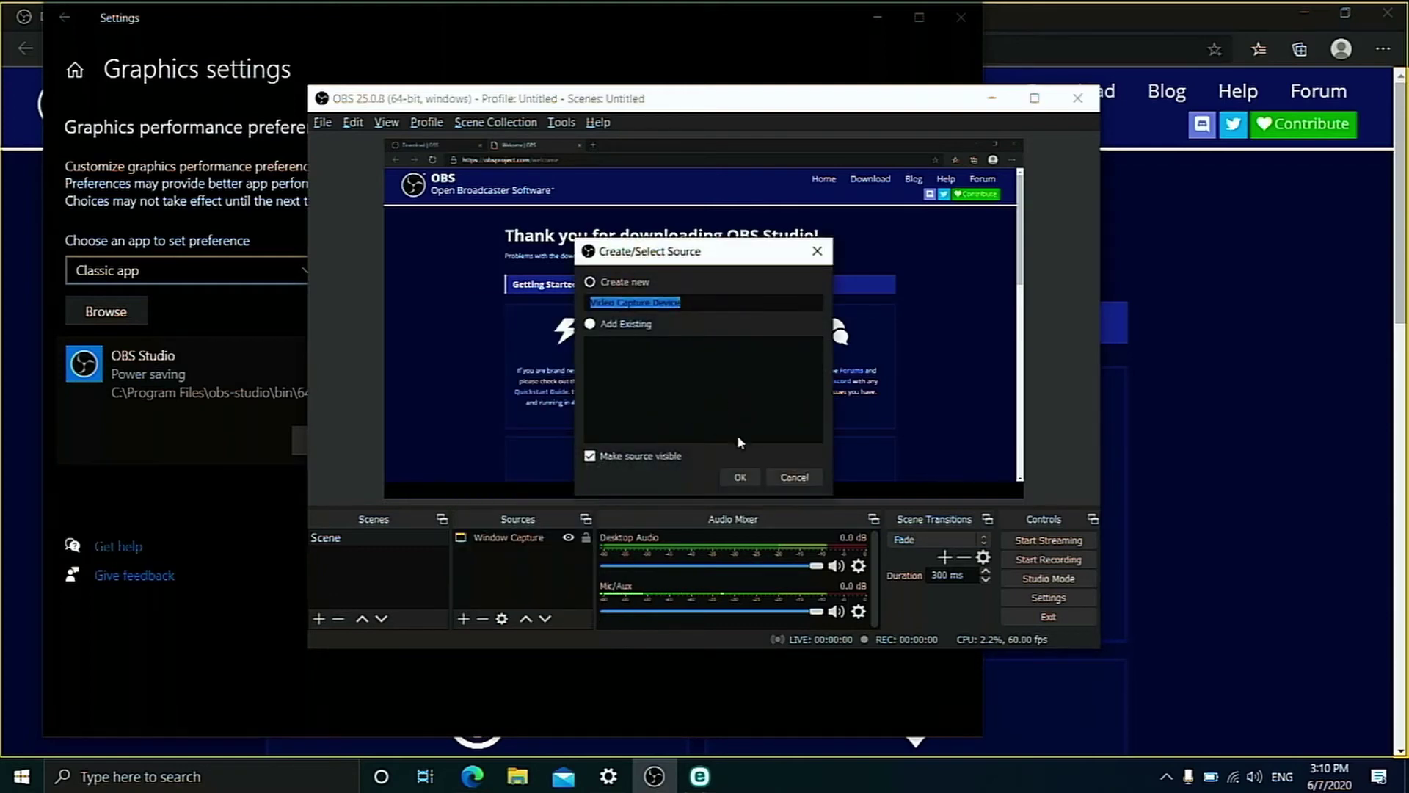
click(740, 477)
click(887, 578)
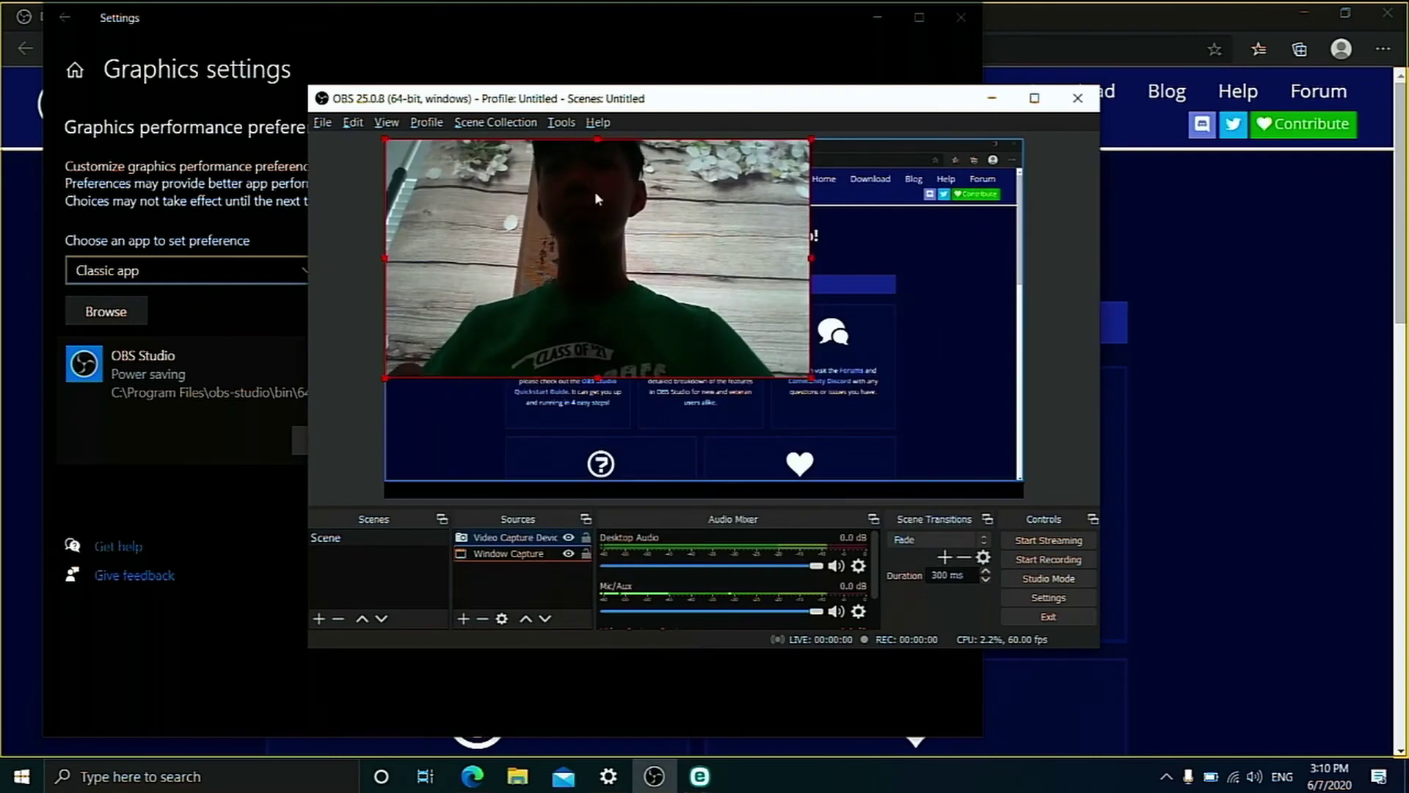
drag(557, 190, 772, 315)
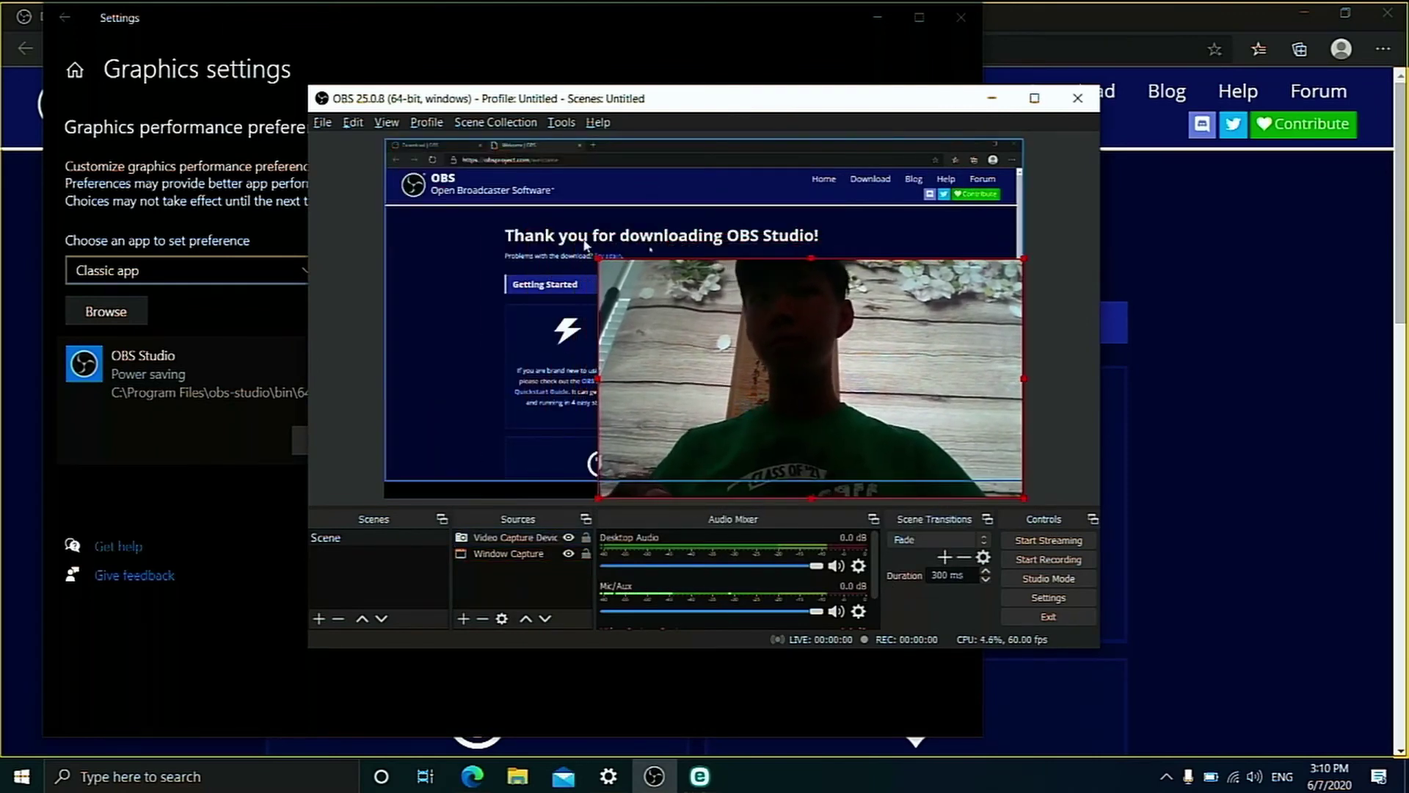
drag(585, 244, 830, 390)
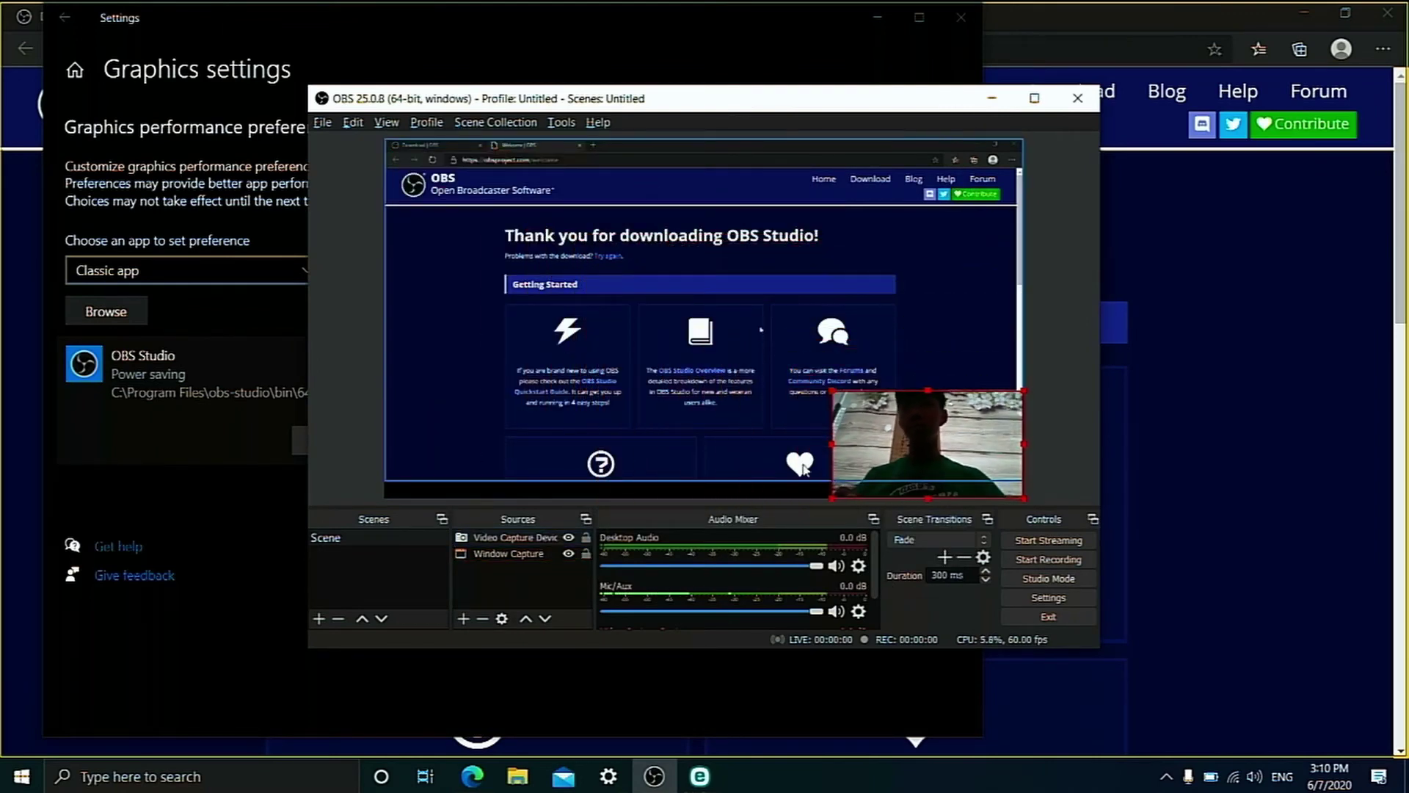
Bring Edge to the front and make its page full screen with F11.
click(1278, 600)
key(XF86MonBrightnessUp)
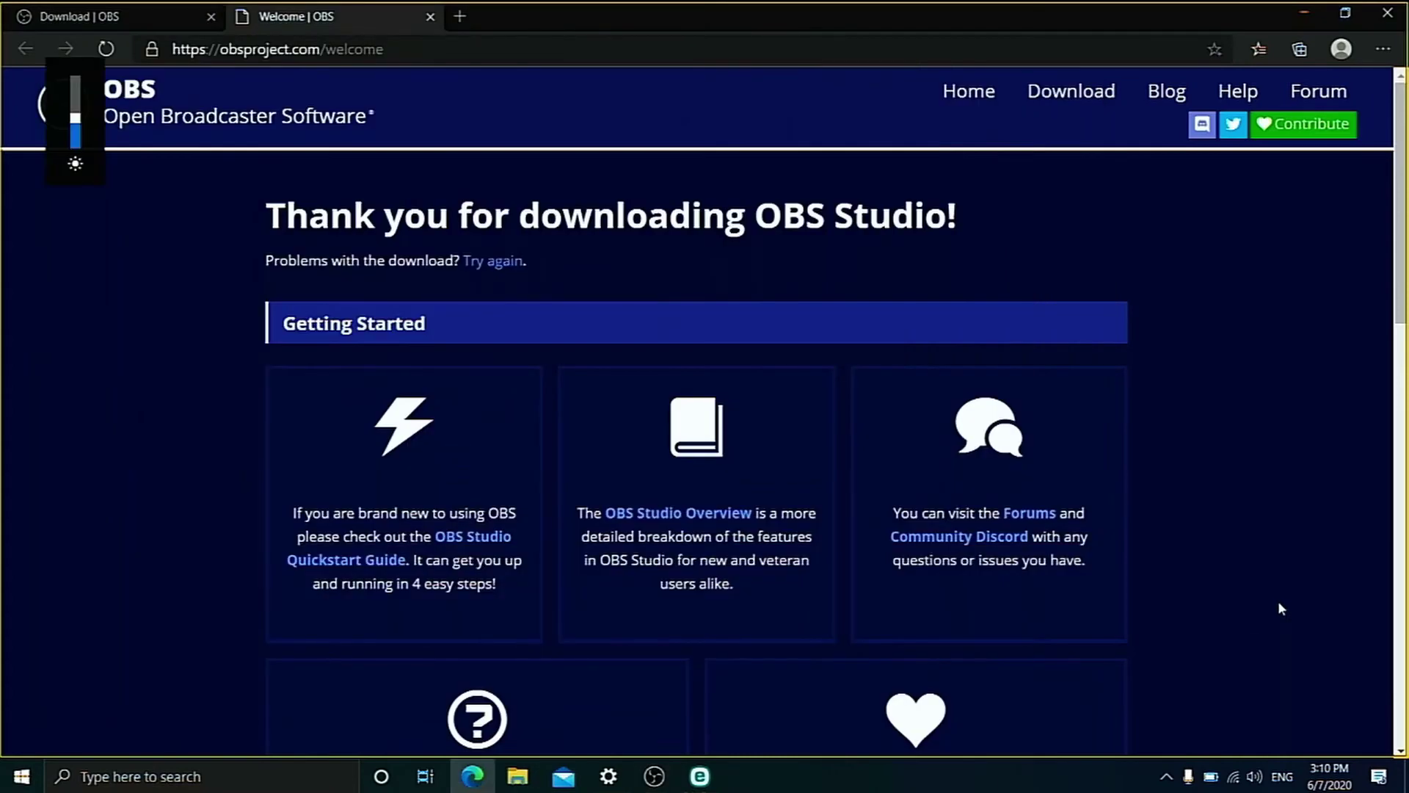
key(F11)
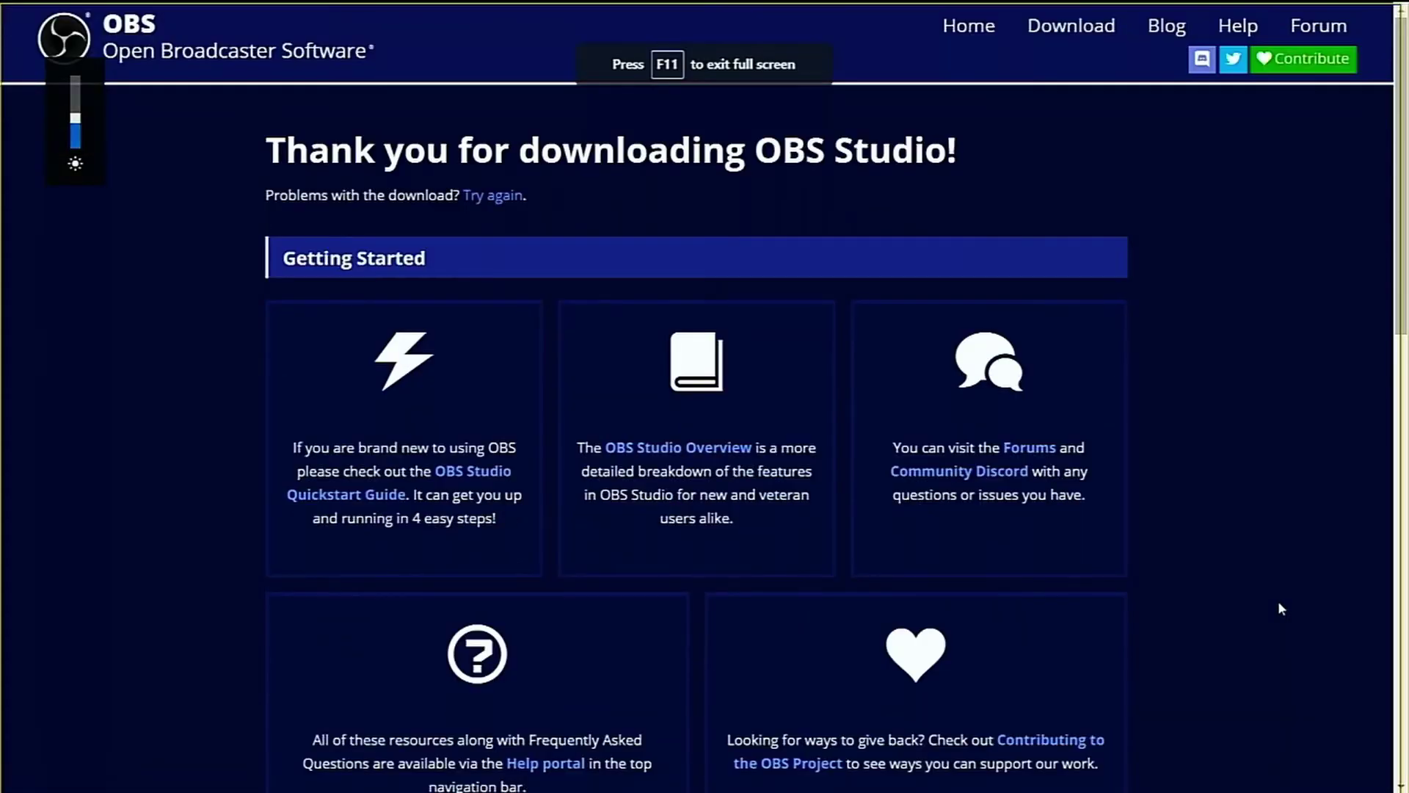
Back in OBS, place Video Capture Device above Window Capture in the Sources list.
key(alt+Tab)
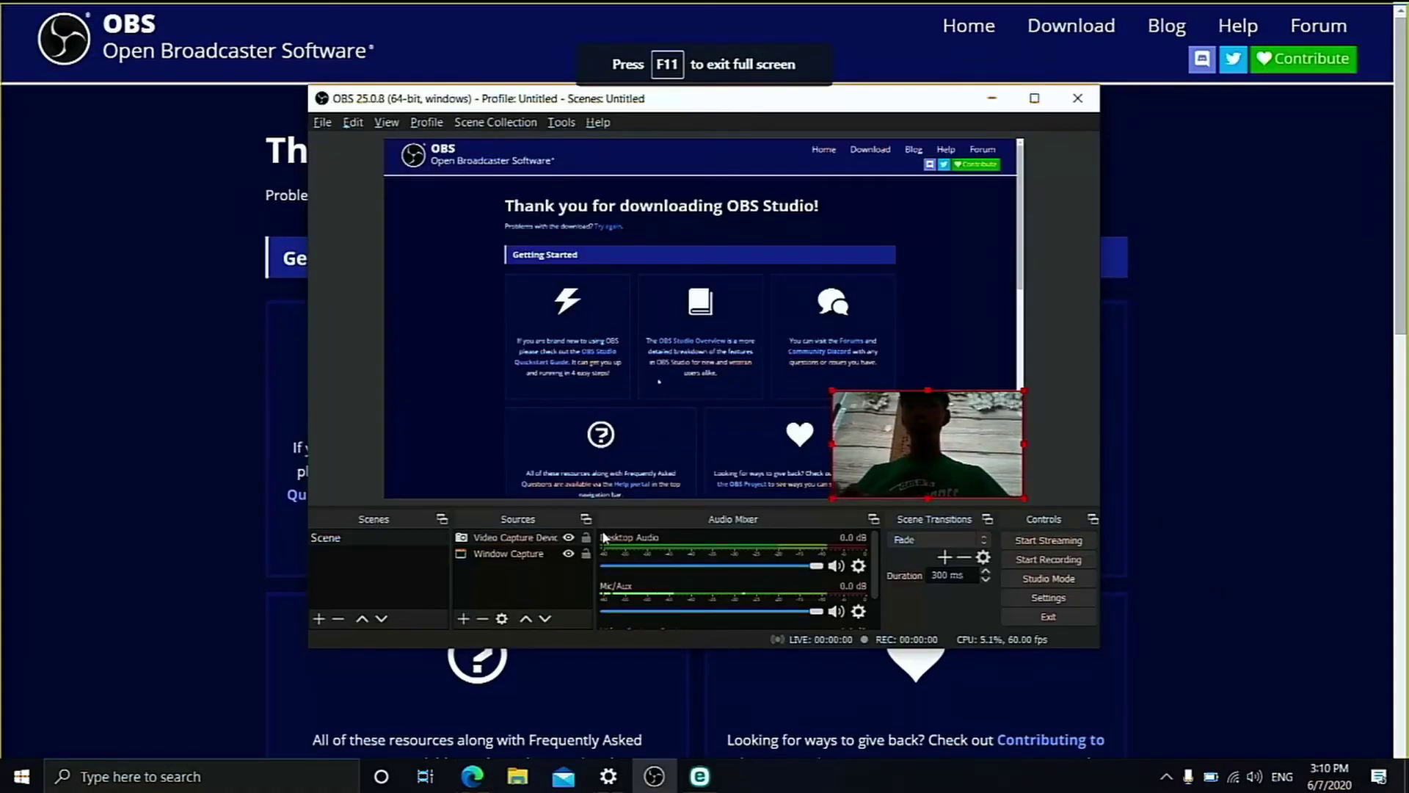
drag(475, 538, 501, 552)
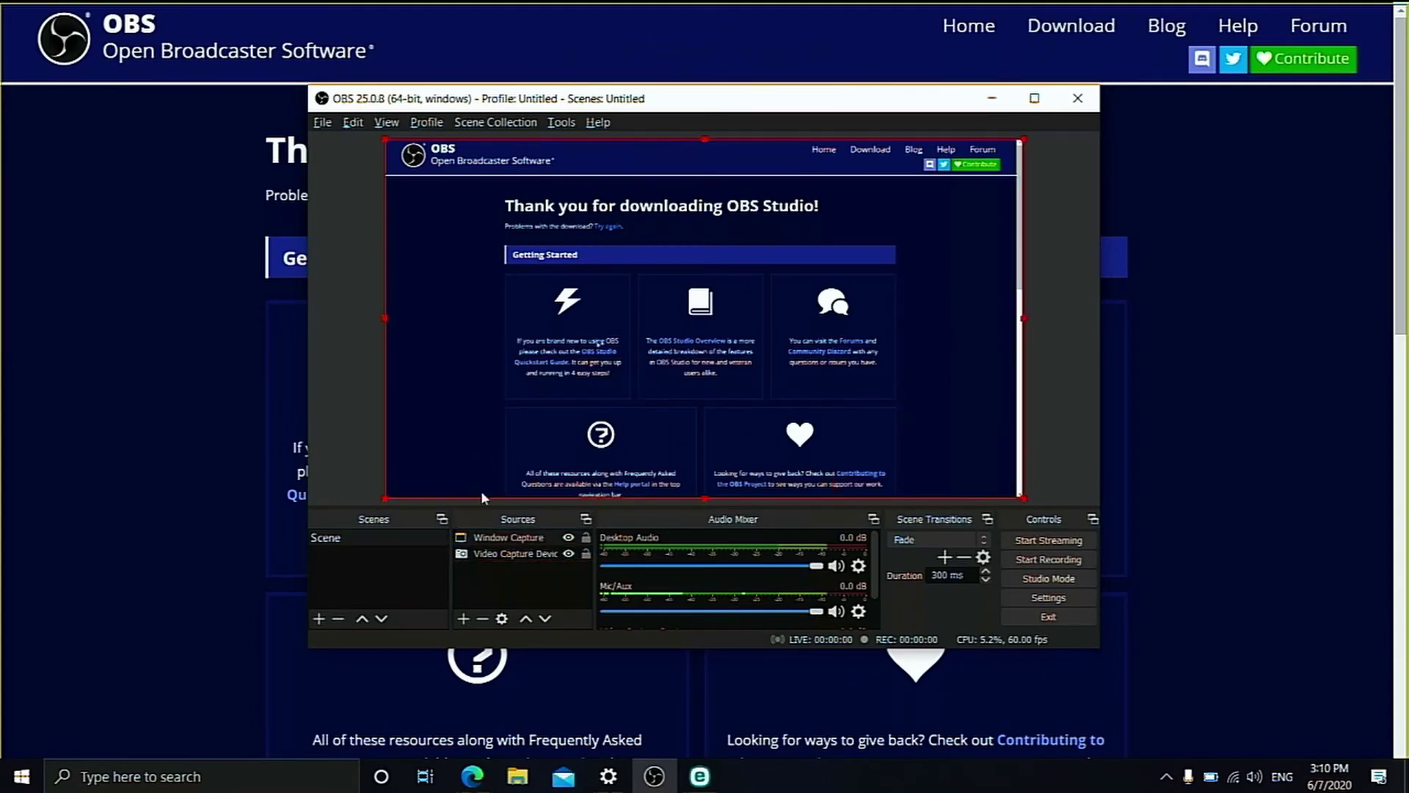
drag(494, 557, 484, 531)
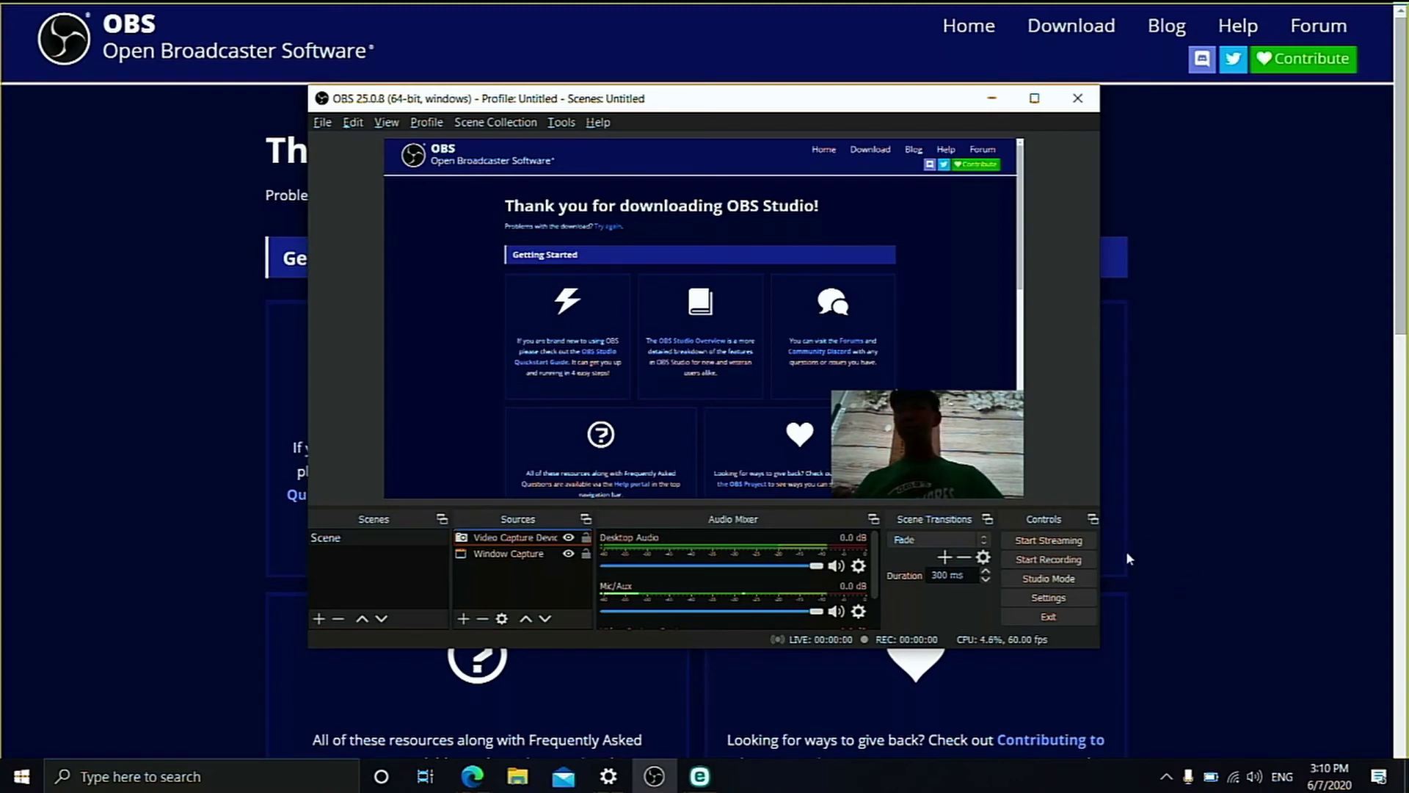
Record a brief test of the Edge page, scrolling it down and back up, then return to OBS.
click(1062, 560)
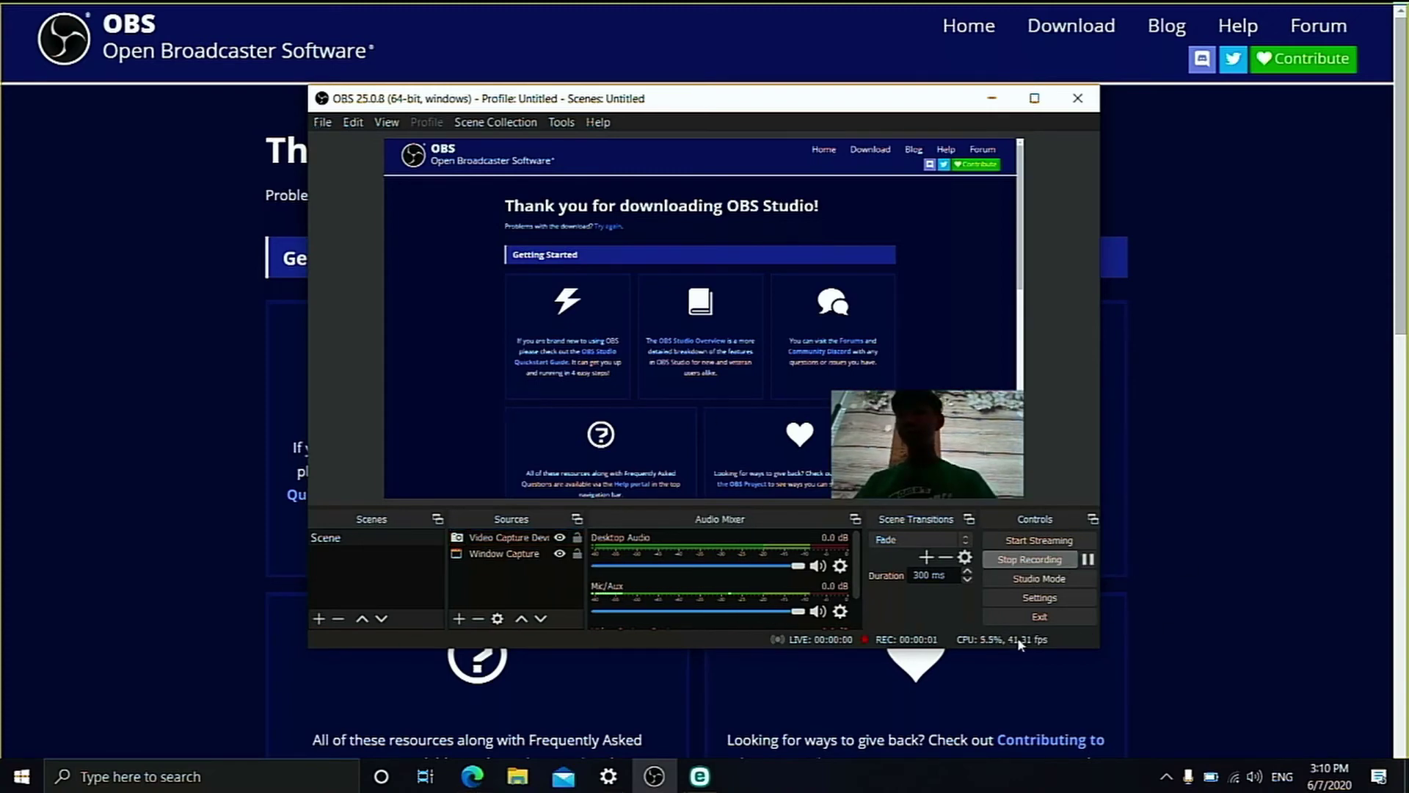
click(1270, 593)
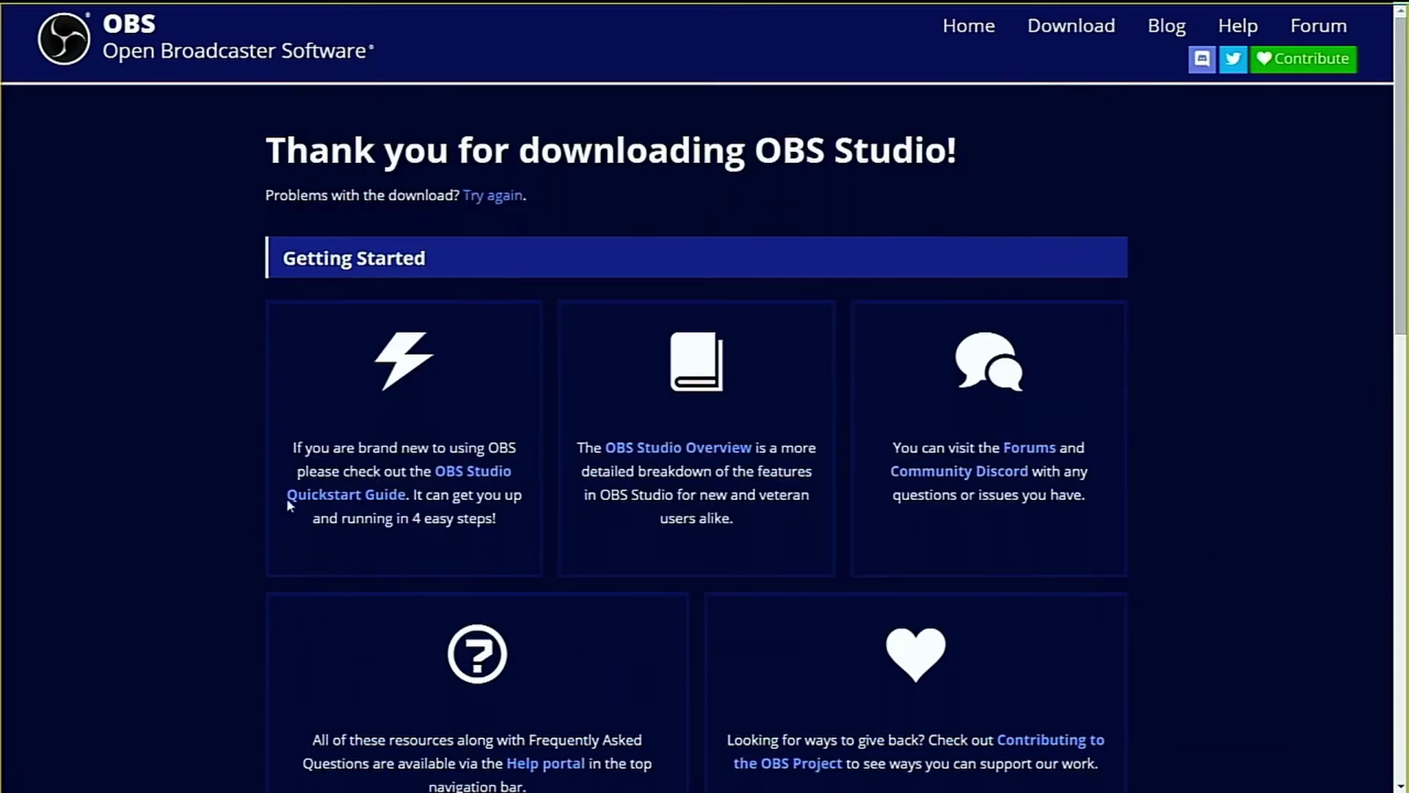
scroll(302, 531, down, 2)
scroll(303, 540, up, 2)
key(alt+Tab)
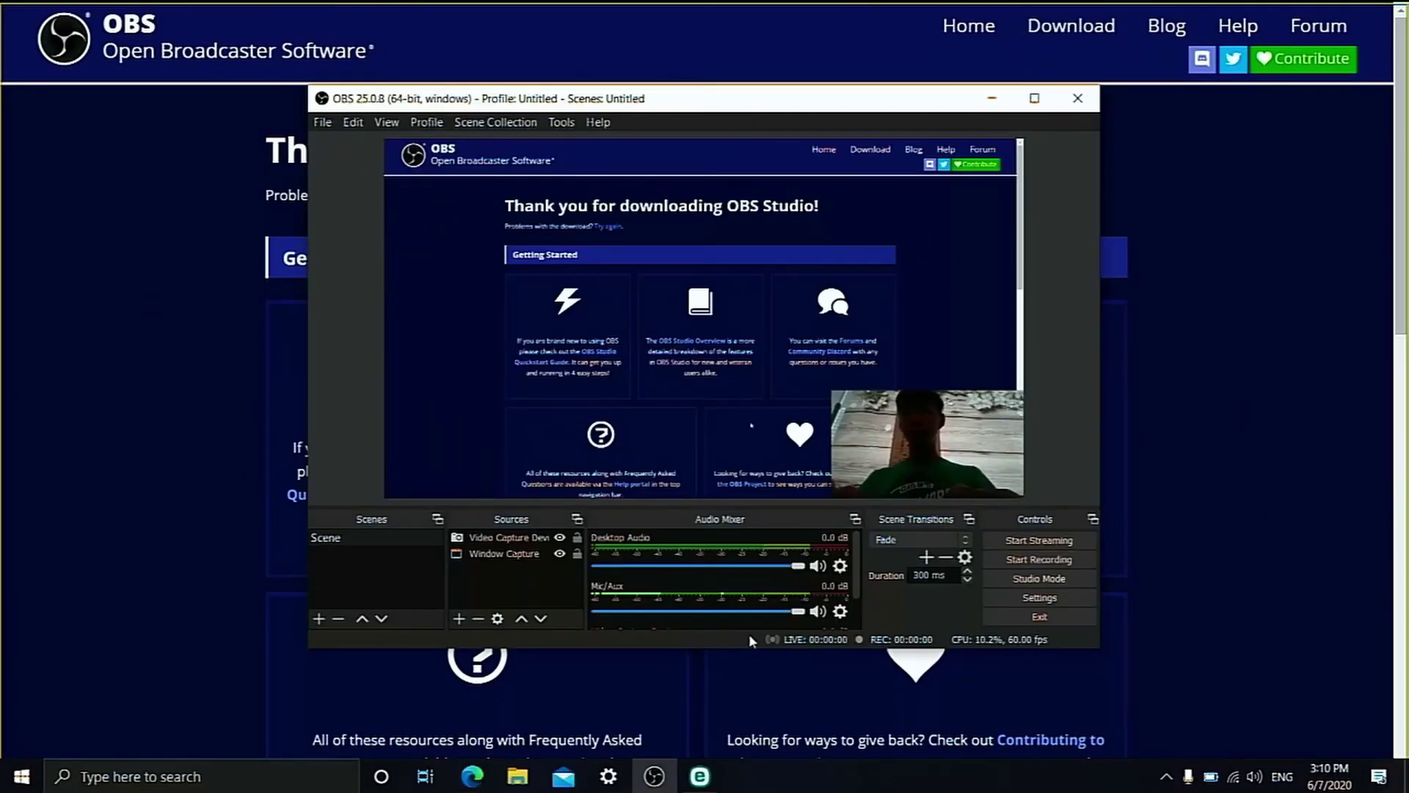
key(super+e)
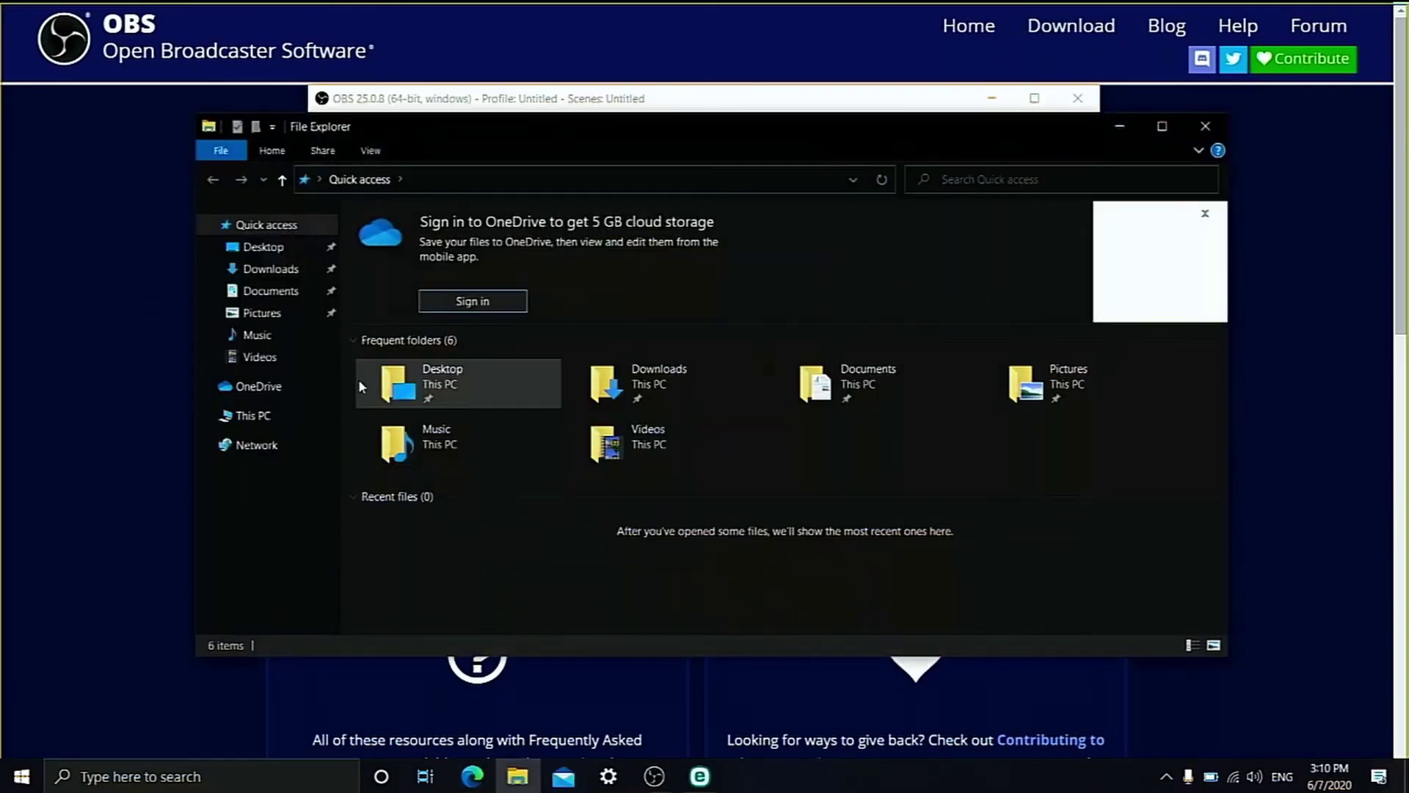
click(280, 355)
click(399, 249)
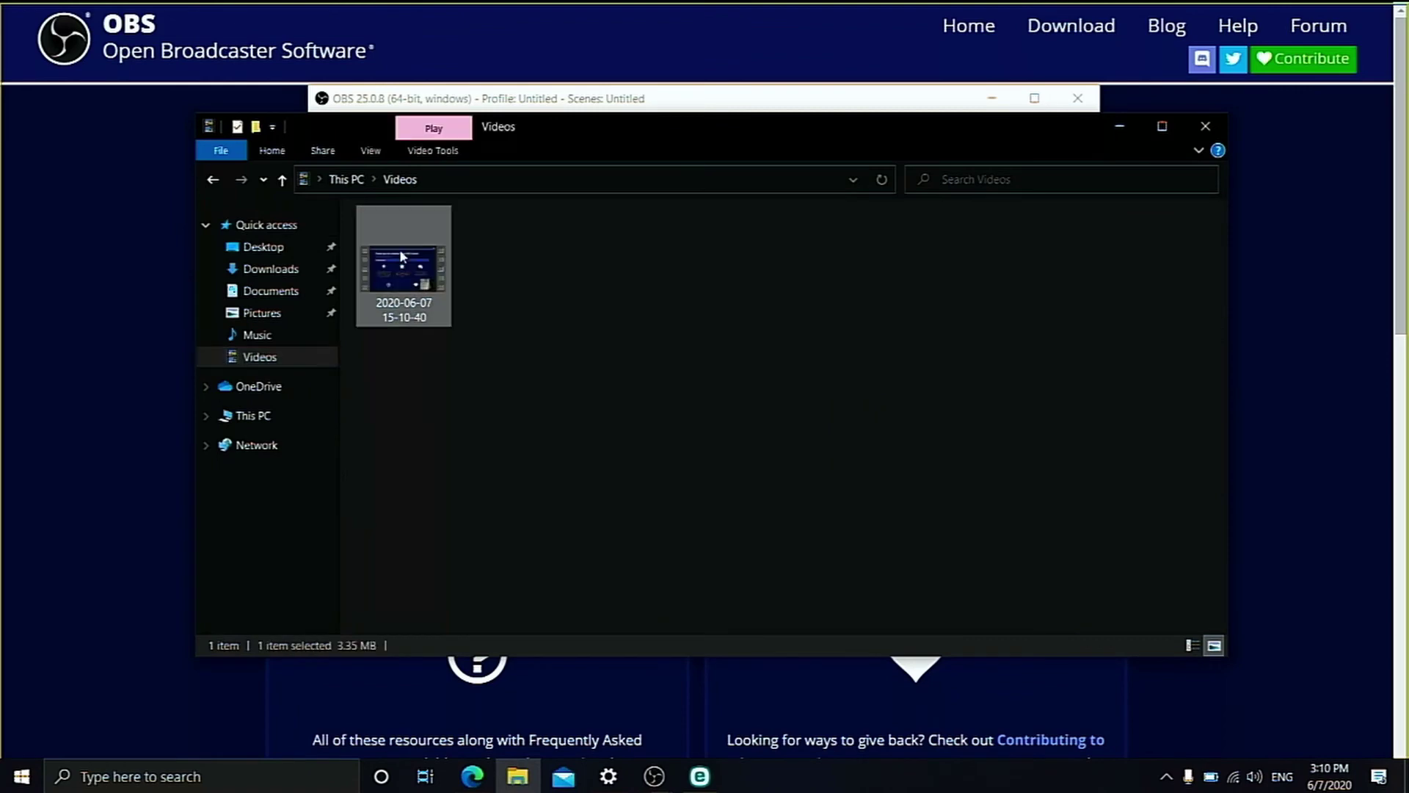
double_click(399, 249)
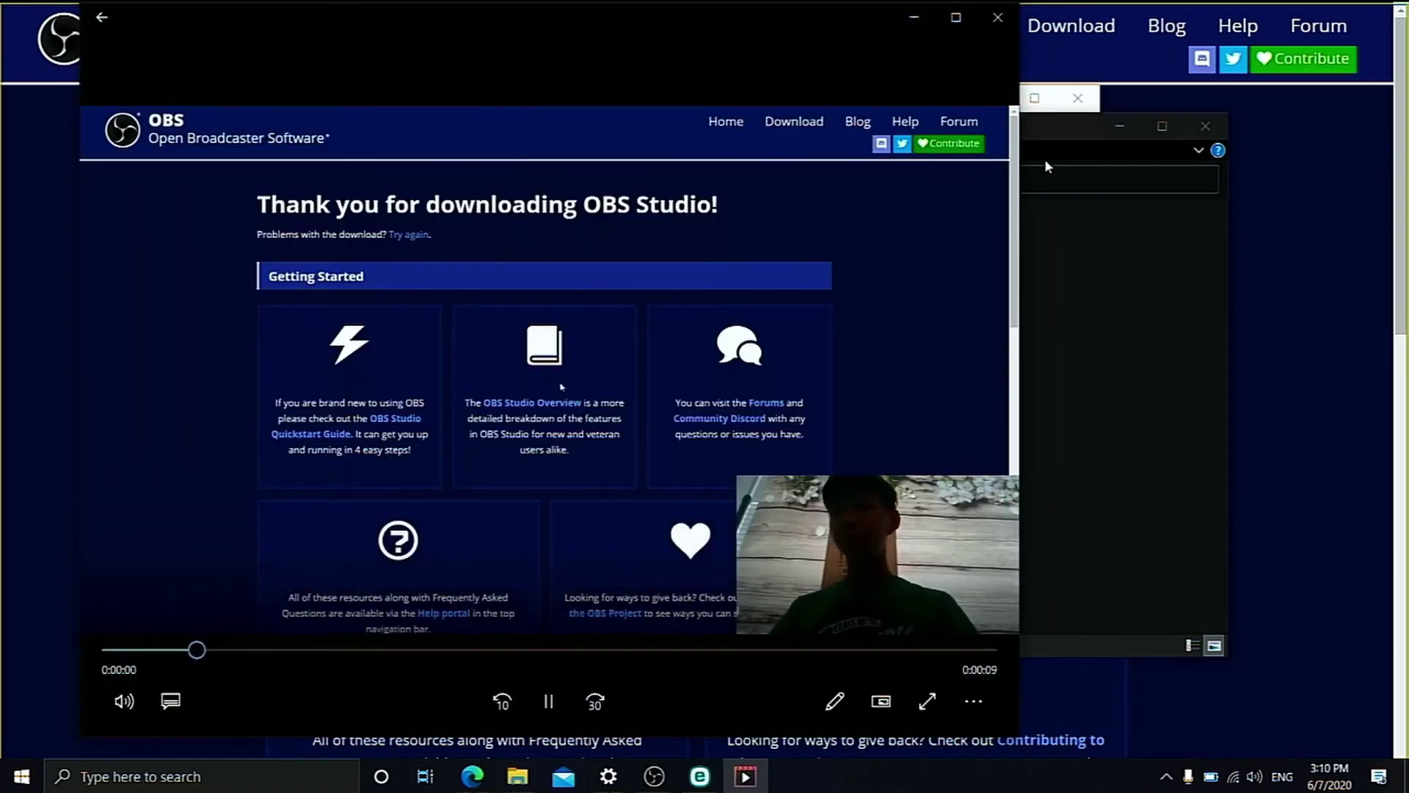
click(953, 18)
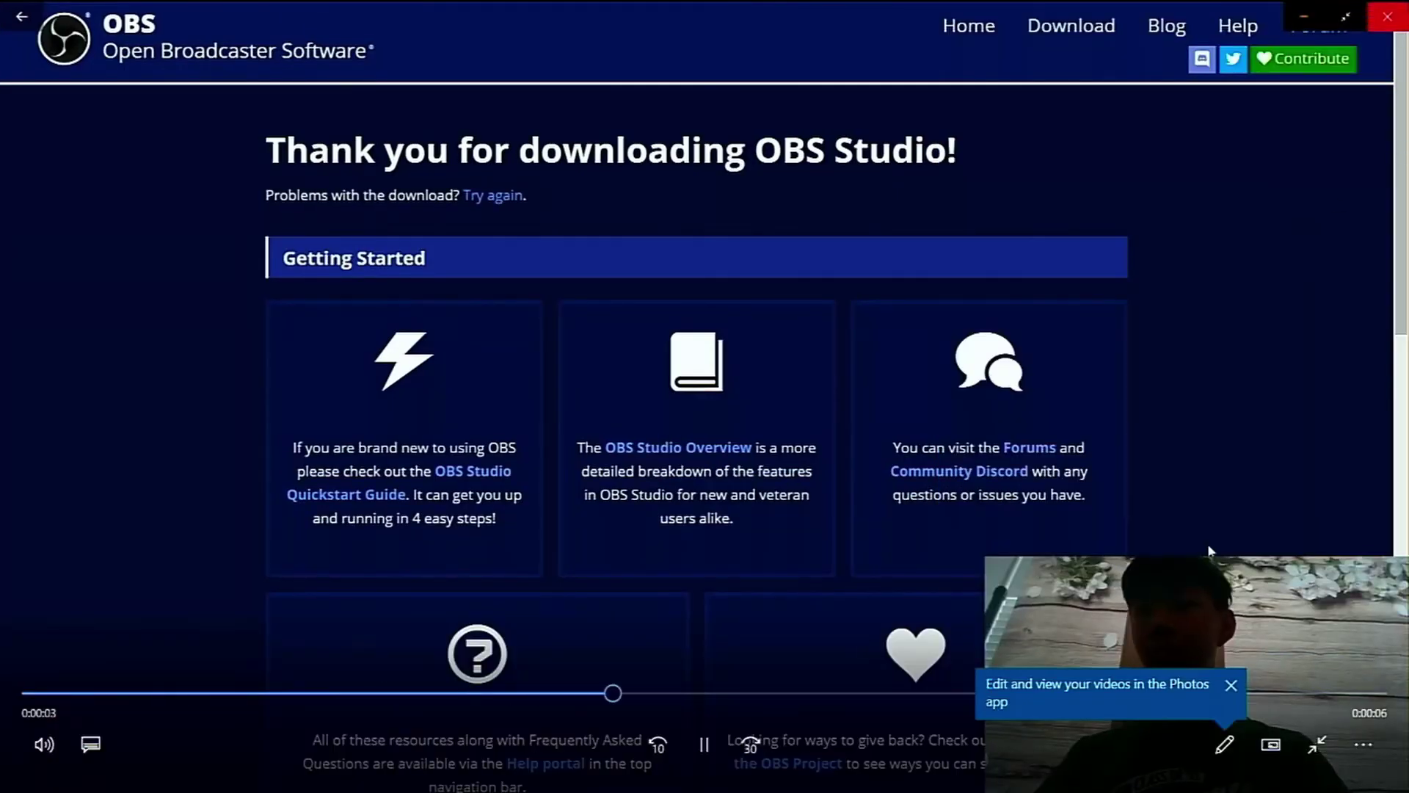
click(1389, 11)
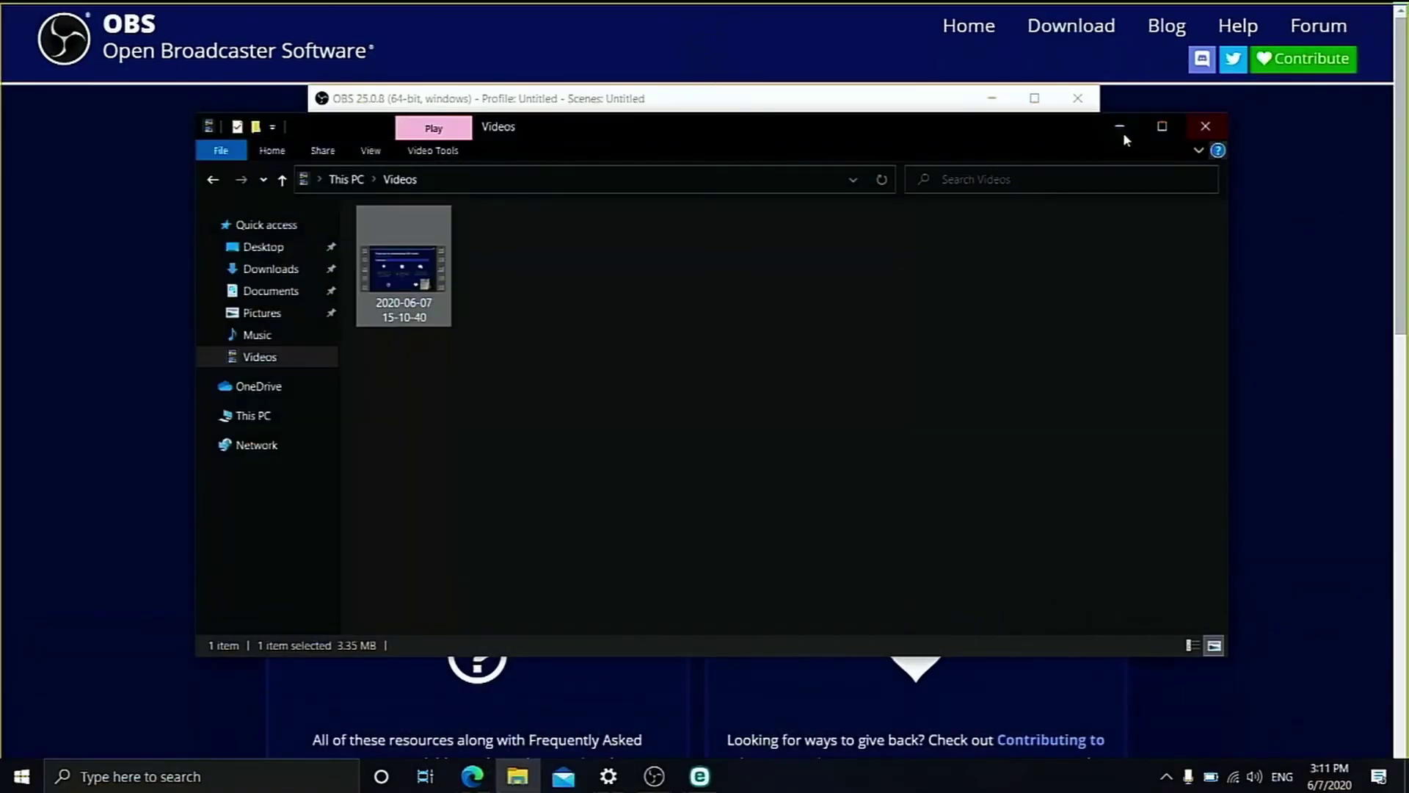
Close the Videos window and drag the Desktop Audio fader down in the OBS Audio Mixer.
click(1205, 126)
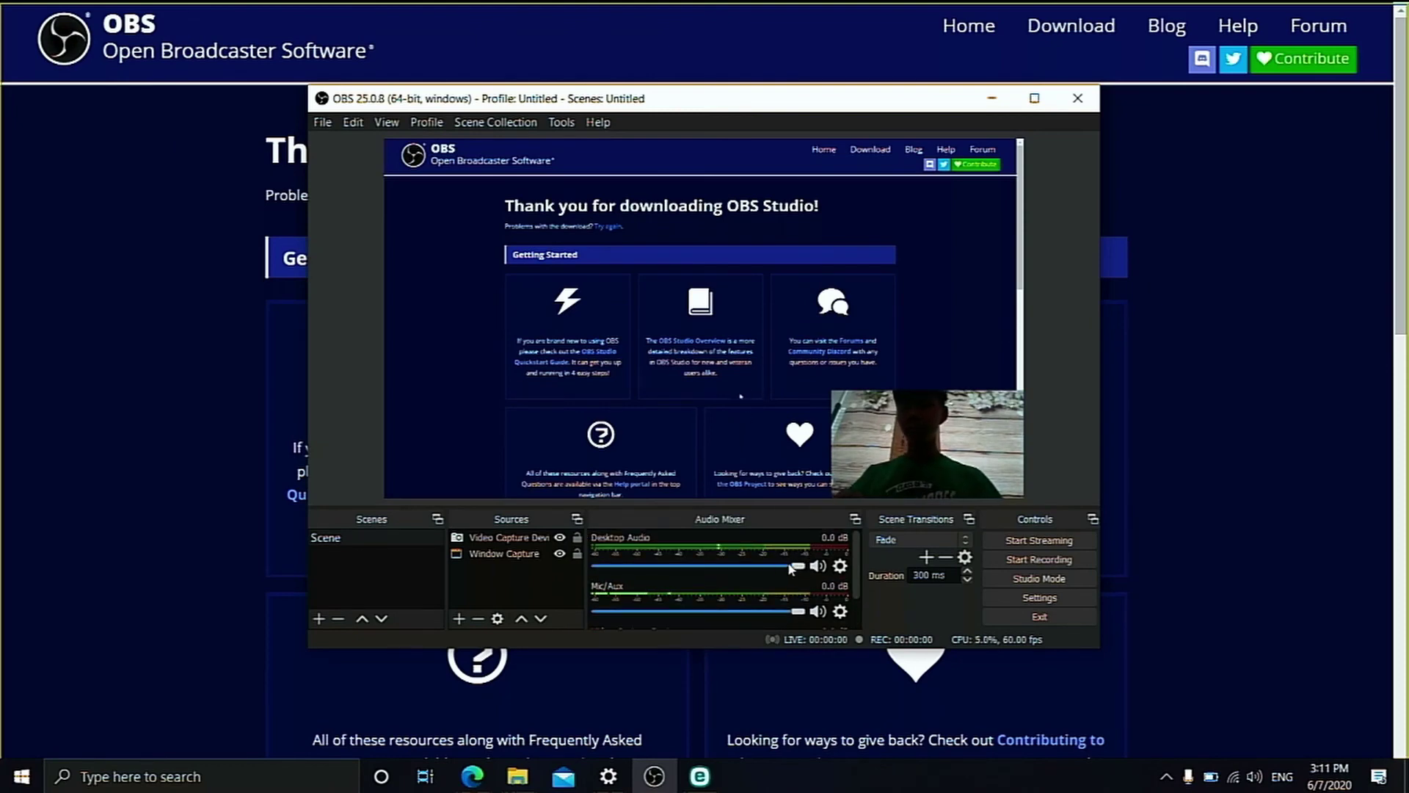
scroll(798, 567, down, 1)
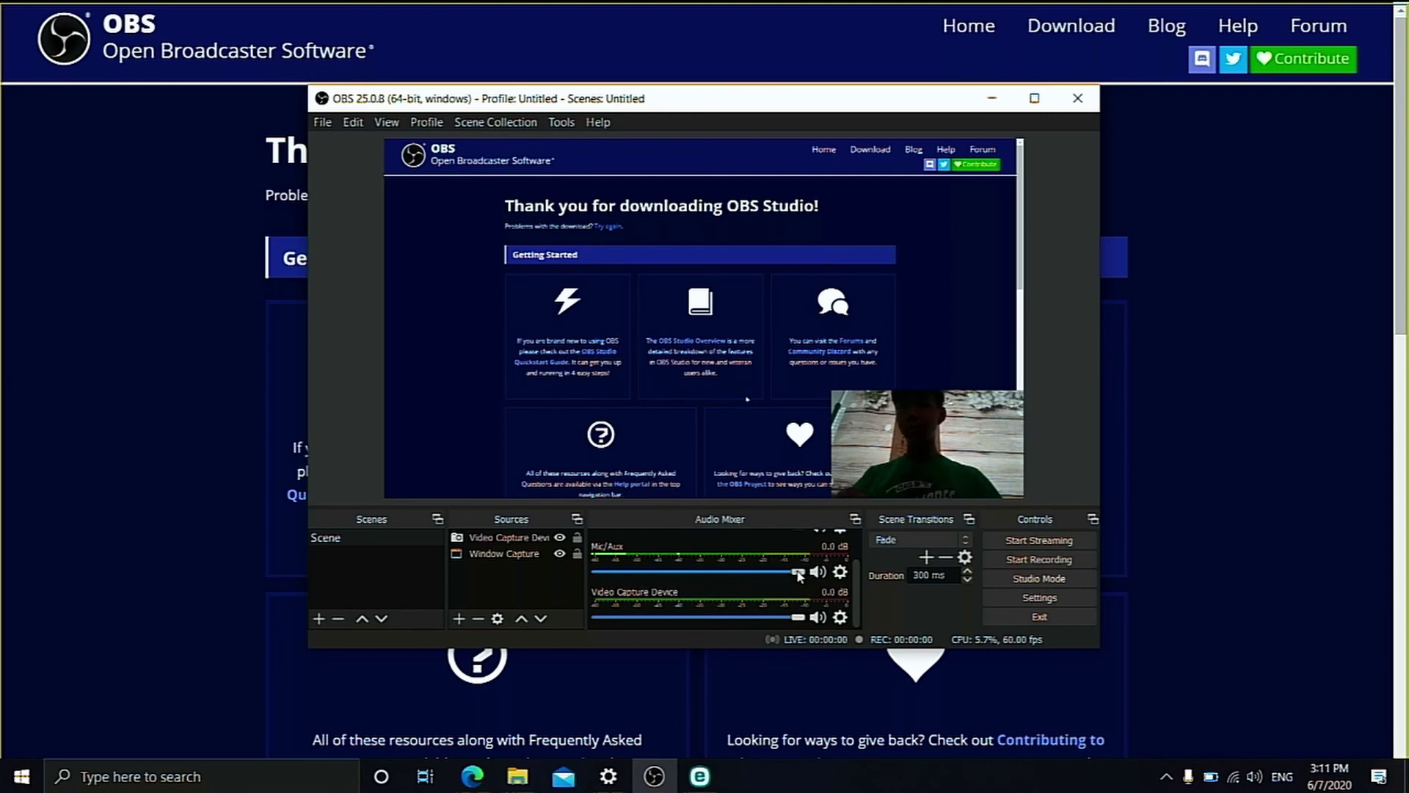
scroll(799, 585, up, 1)
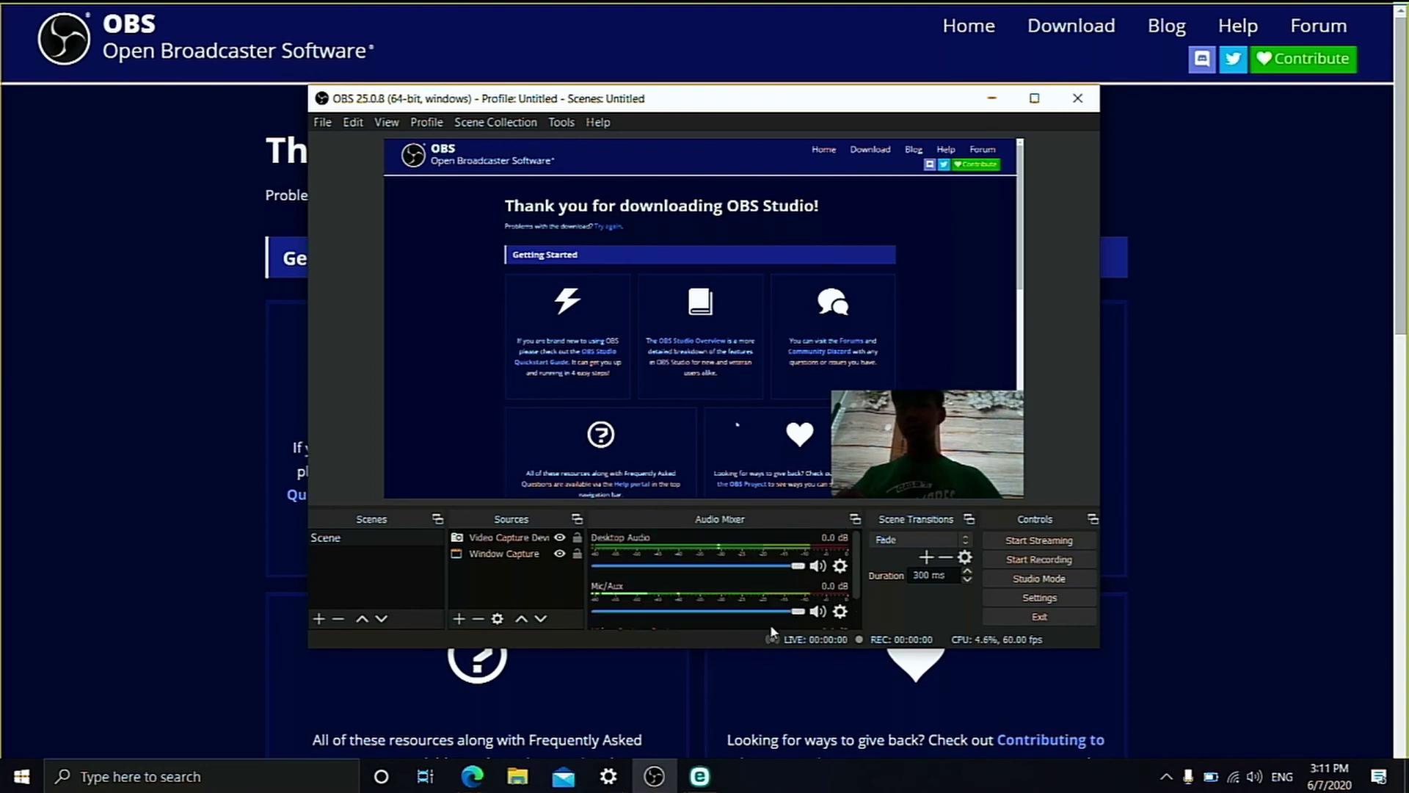
mouse_move(798, 566)
mouse_down()
mouse_move(699, 587)
mouse_move(807, 580)
mouse_up()
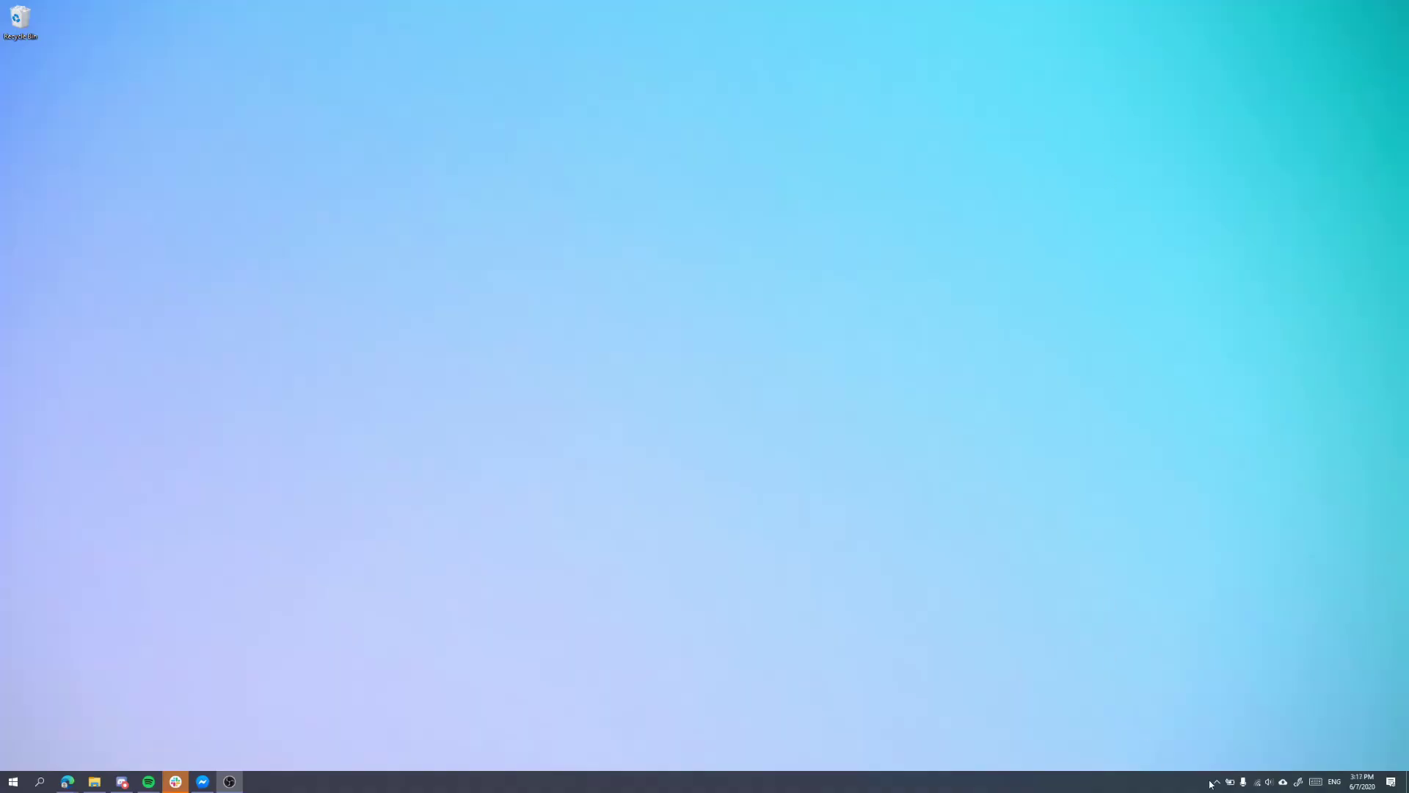
Pick Microphone (Yeti Stereo Microphone) as the Windows sound input via the tray's sound settings, then close Settings.
click(1215, 783)
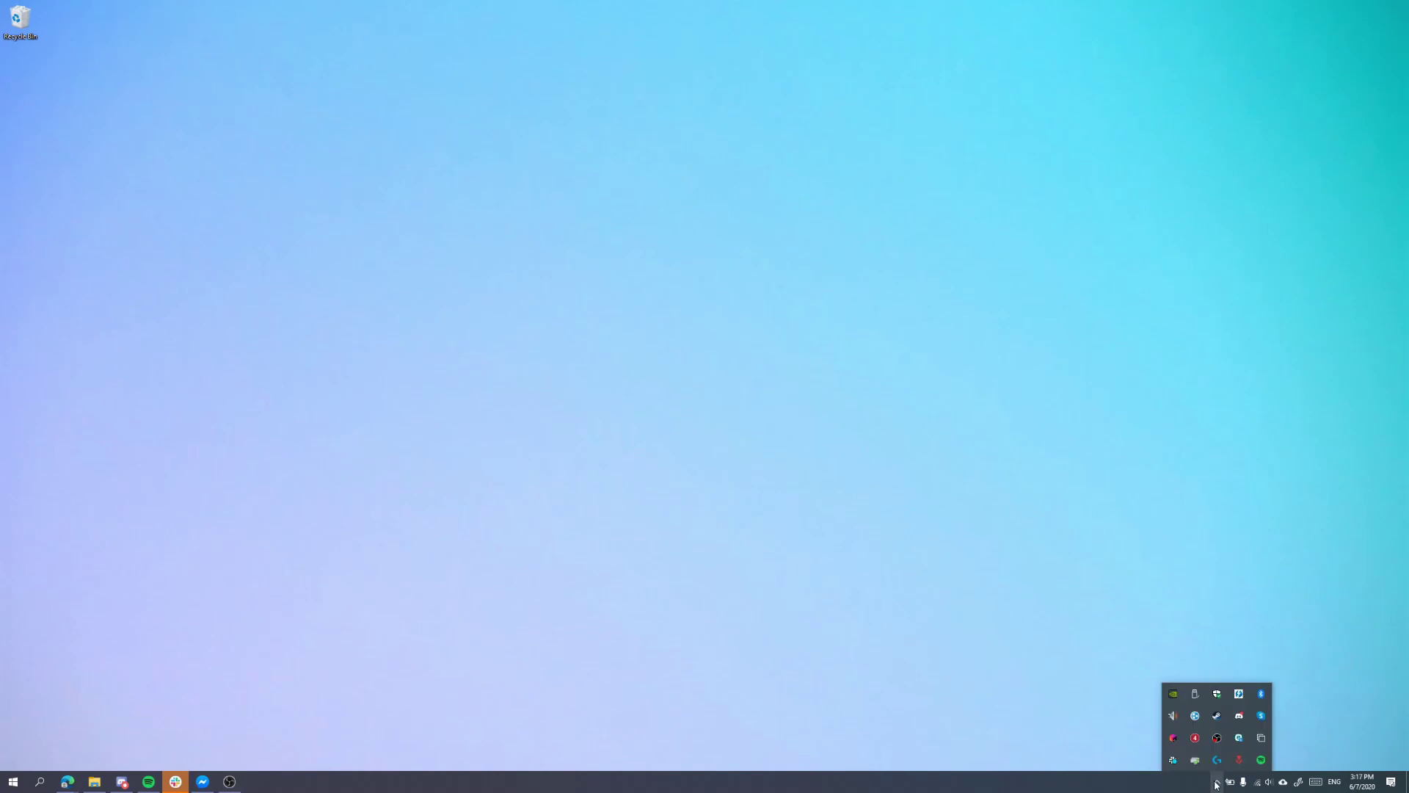
right_click(1270, 783)
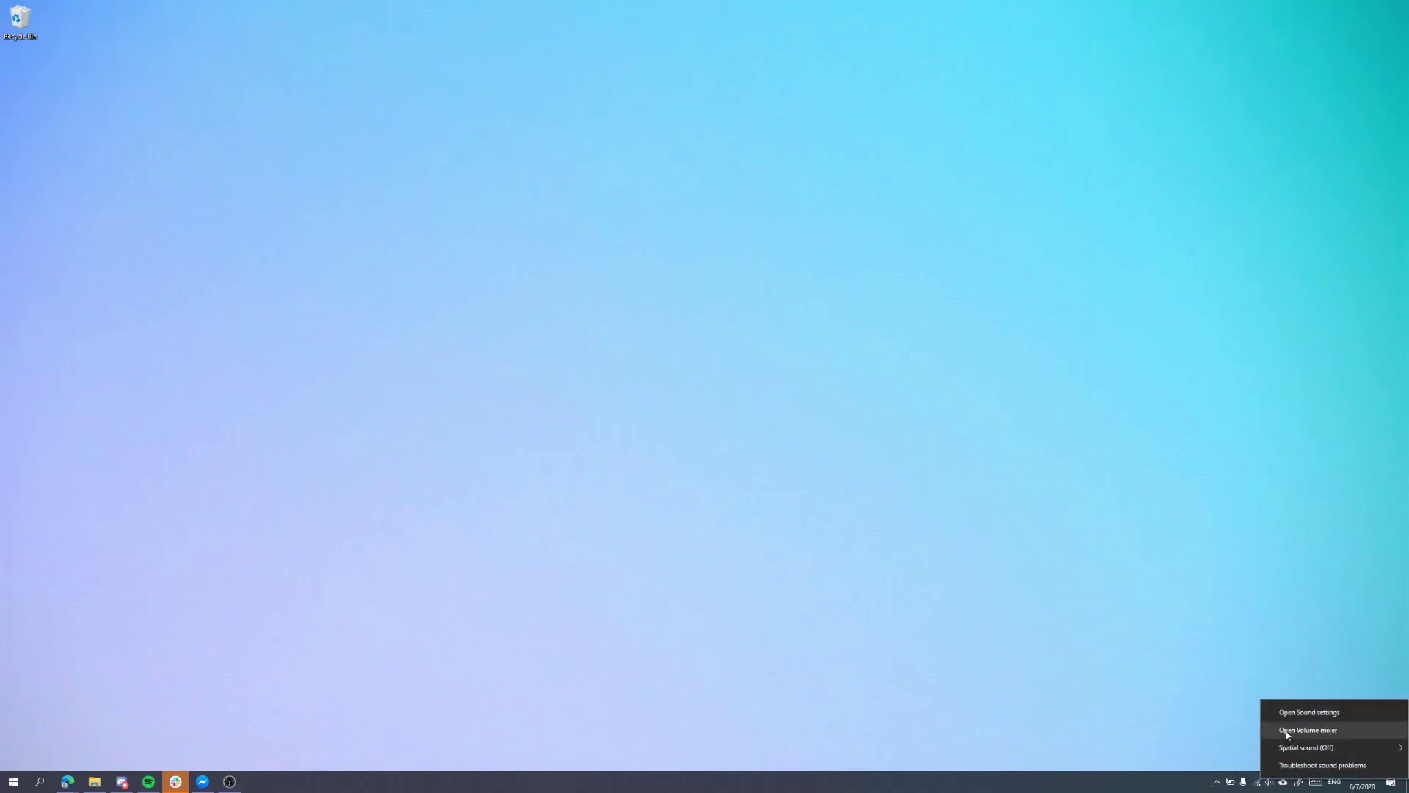
click(1293, 713)
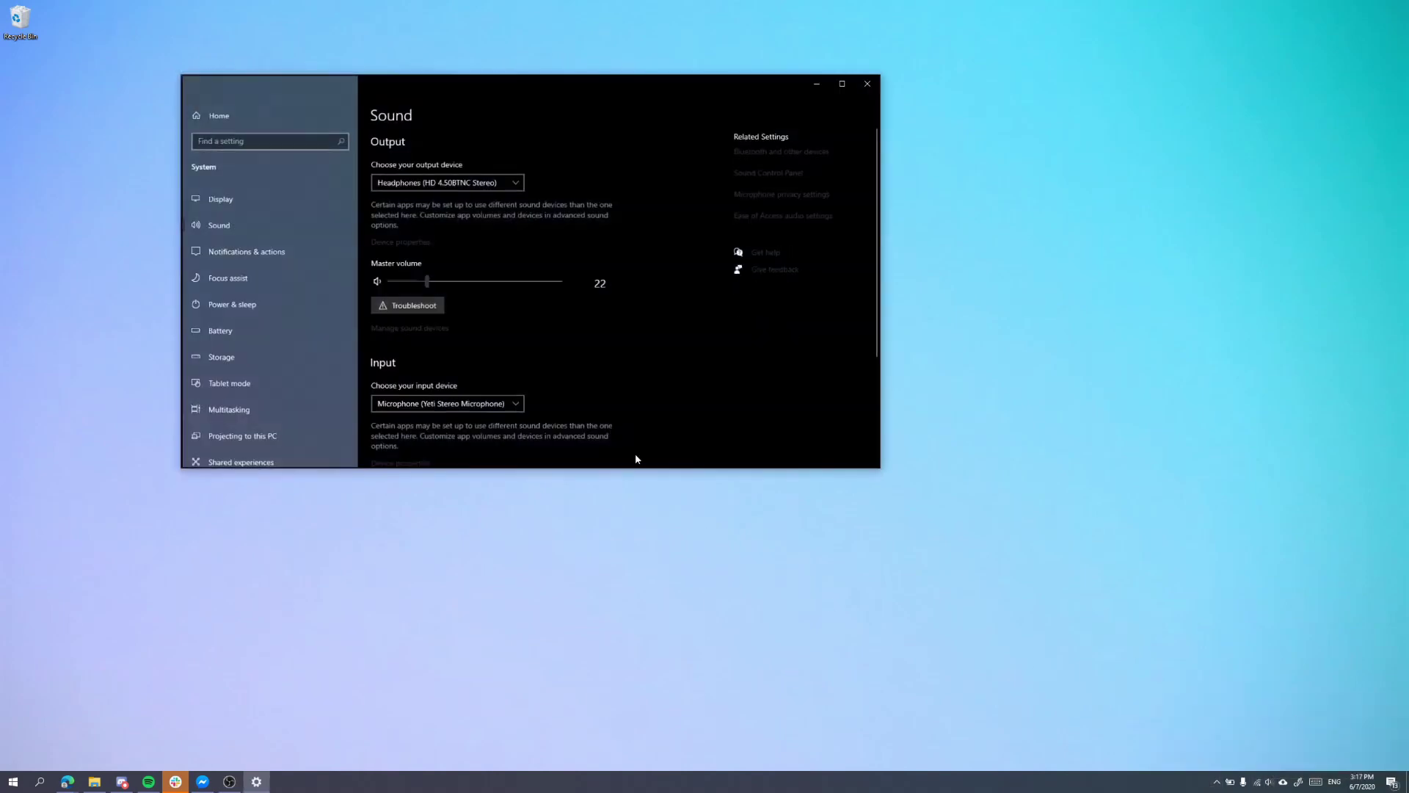
click(459, 404)
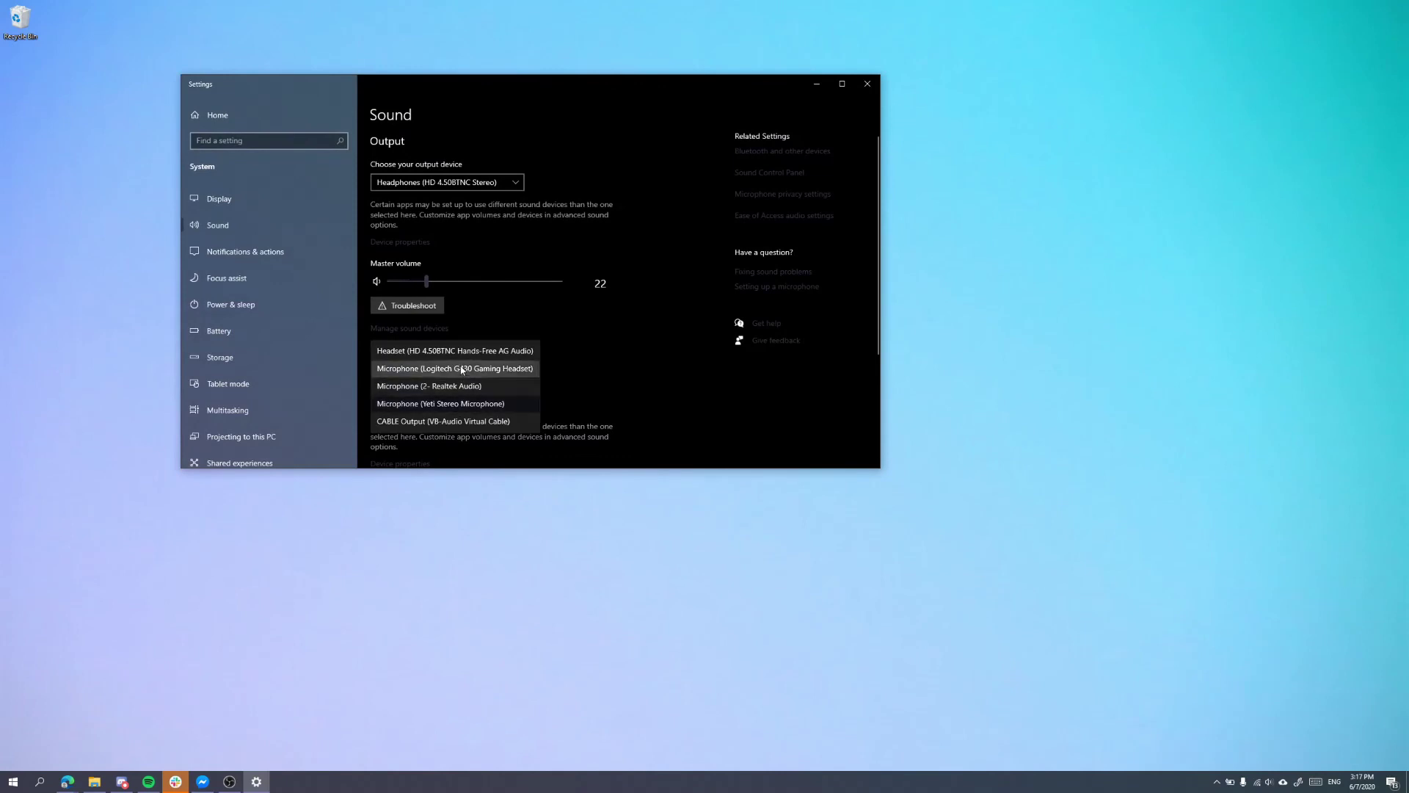
click(461, 352)
click(464, 404)
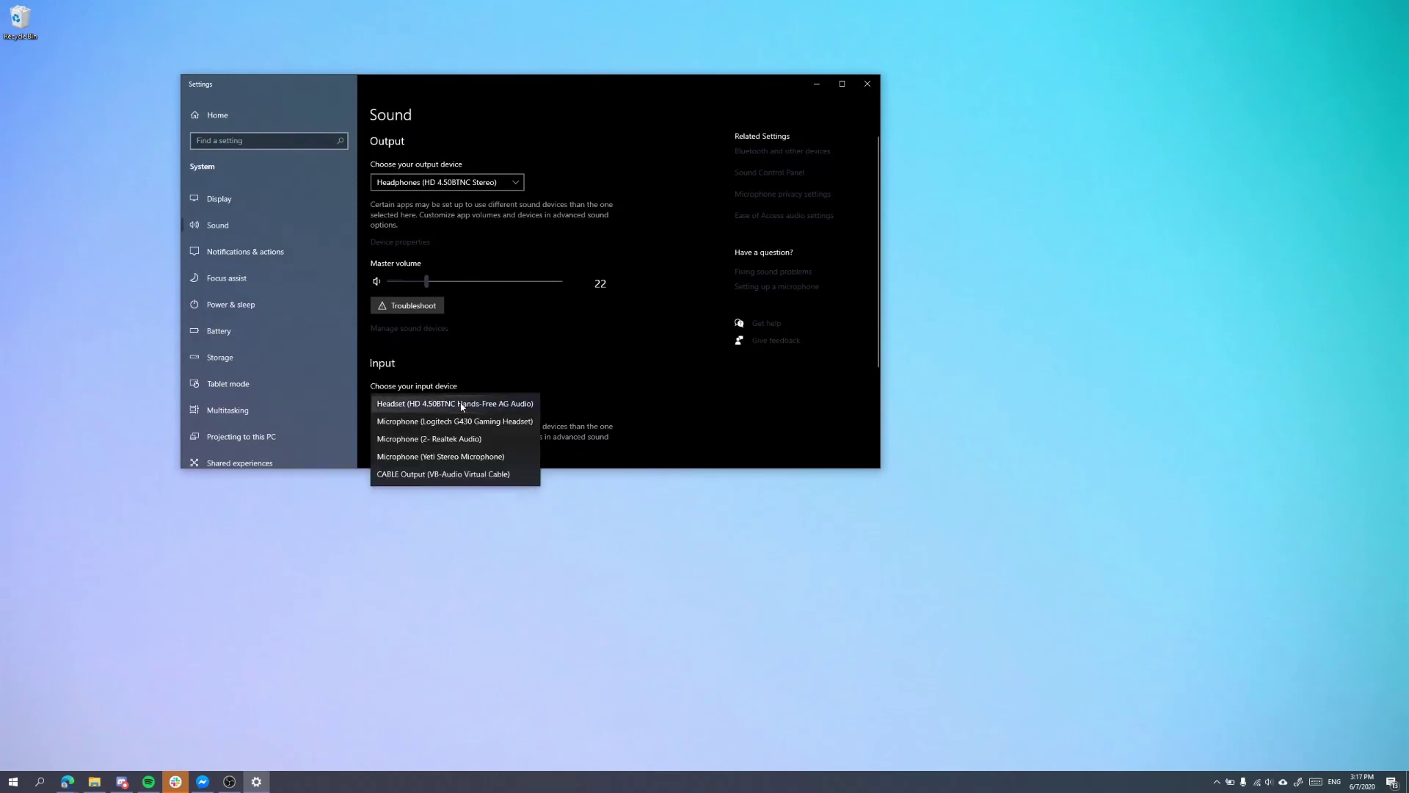
click(472, 456)
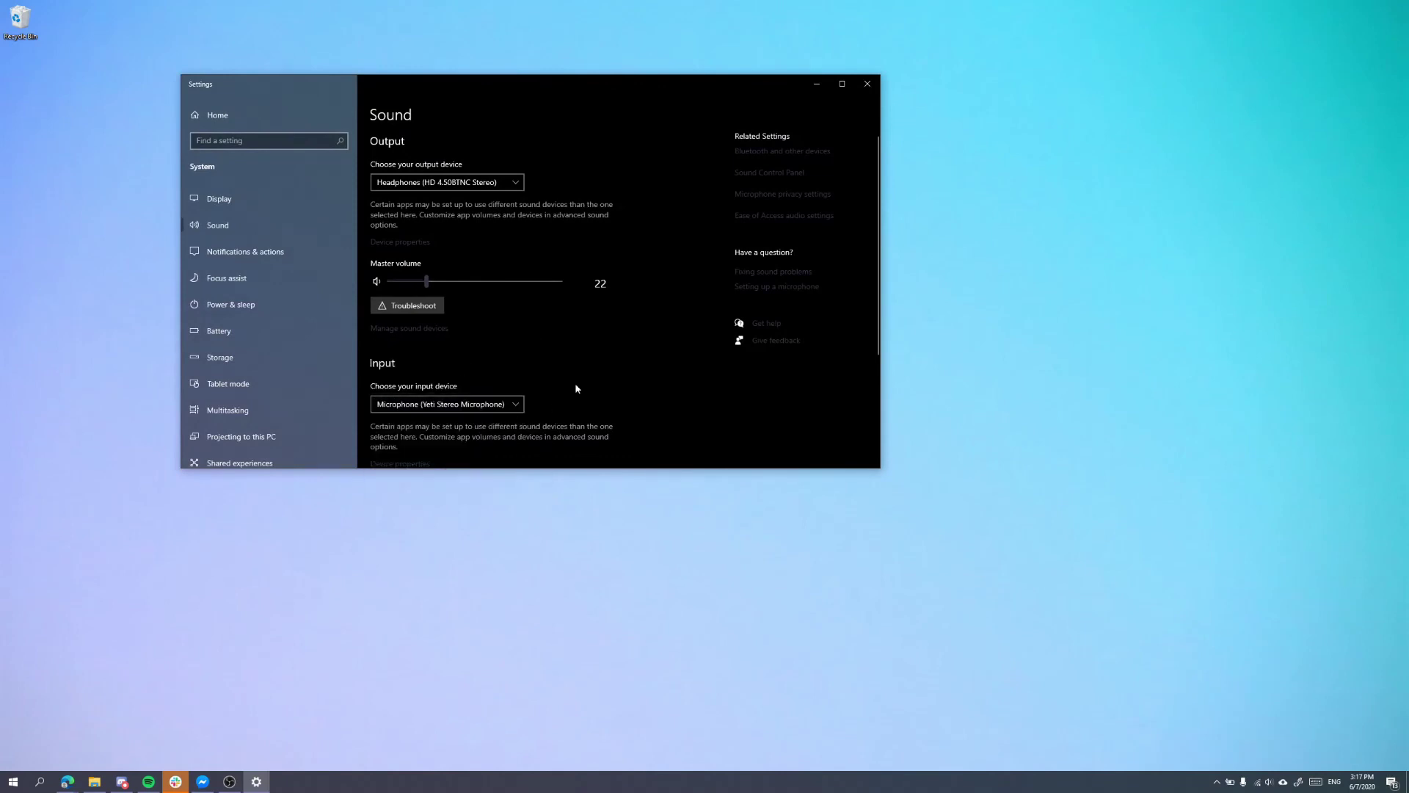
click(867, 83)
Review OBS's Video settings page, close Settings, and try closing OBS to bring up the Exit OBS? warning.
key(alt+Tab)
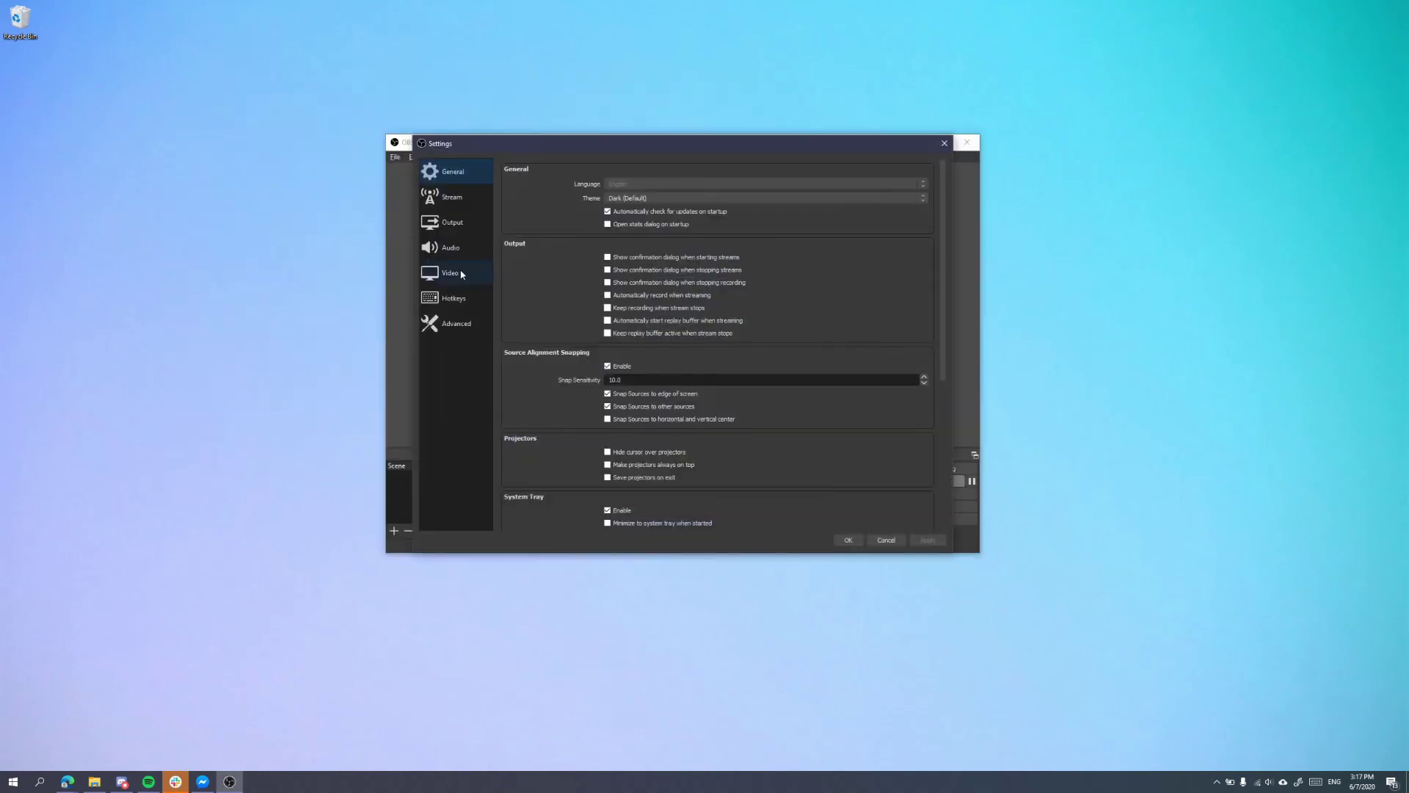
click(451, 276)
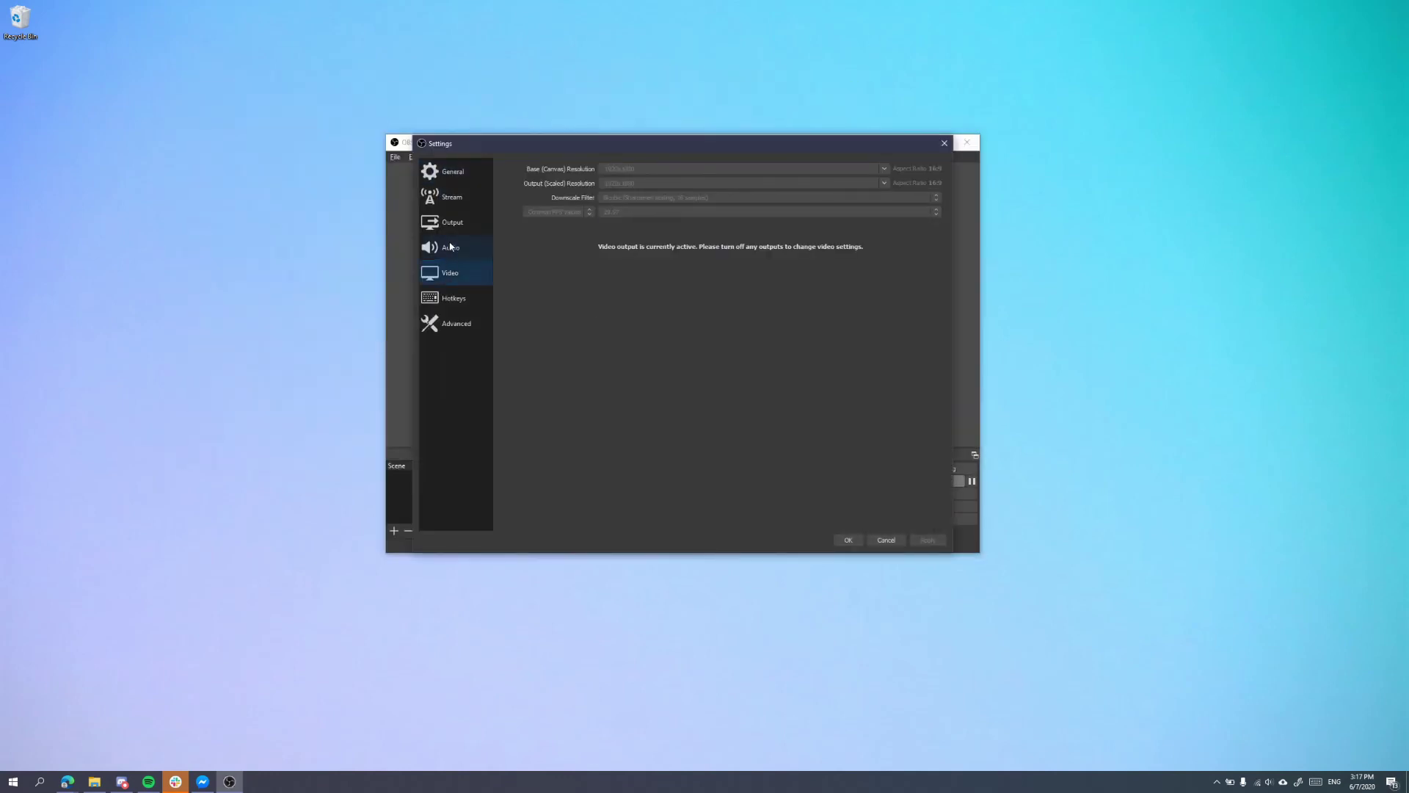
click(944, 143)
click(967, 142)
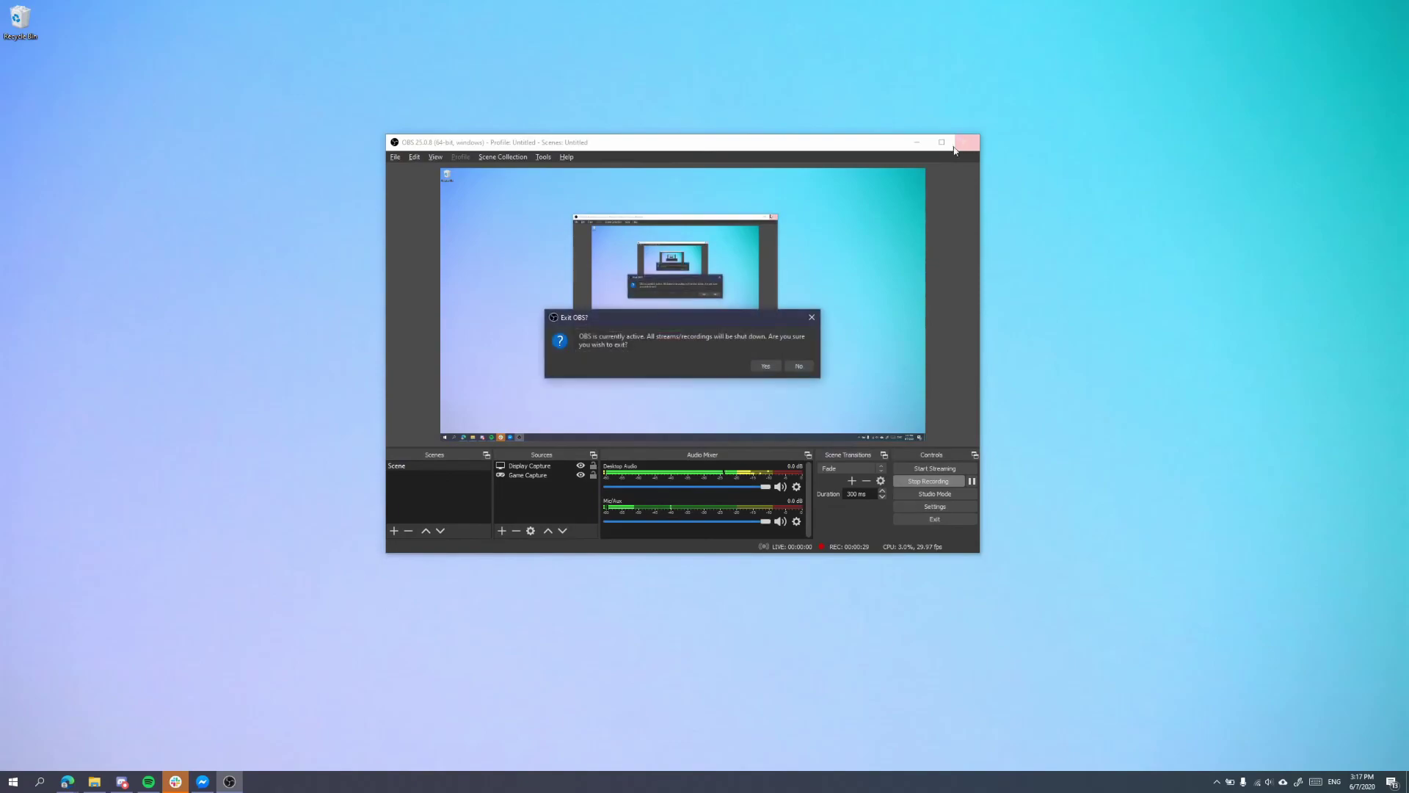